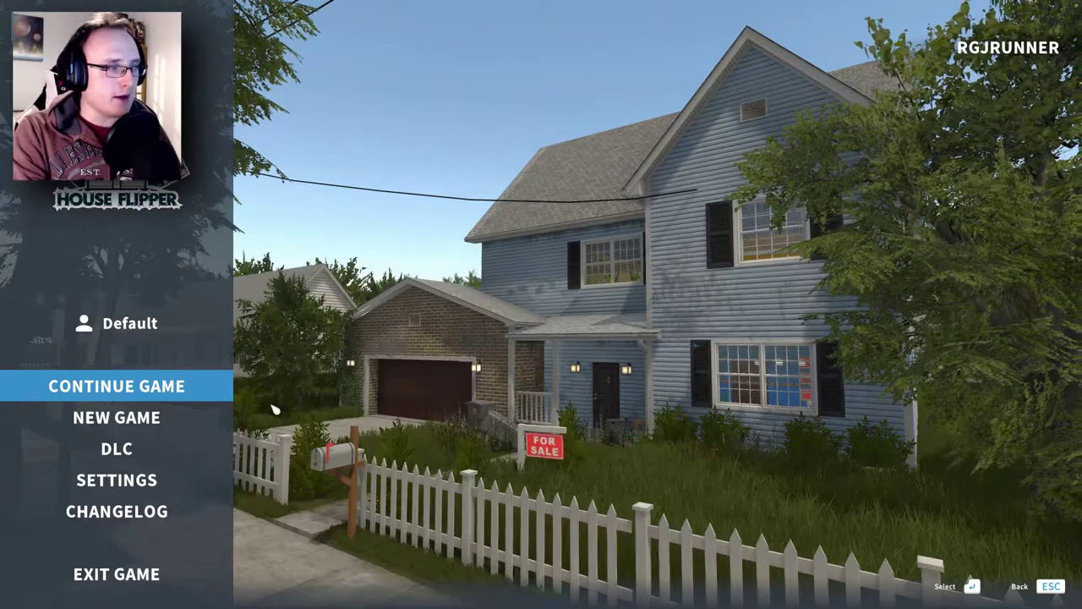
Continue the saved game and arrive at the small wooden house on its 618 m² plot
click(165, 386)
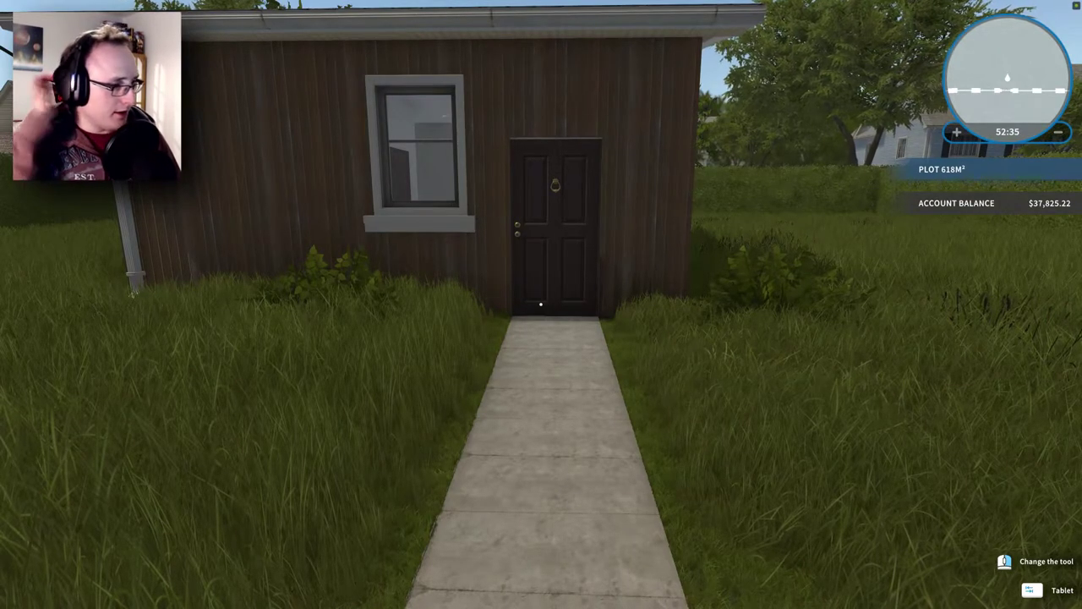
Open the front door and look over the main room's windows, radiator, bed and kitchen counter
key(w)
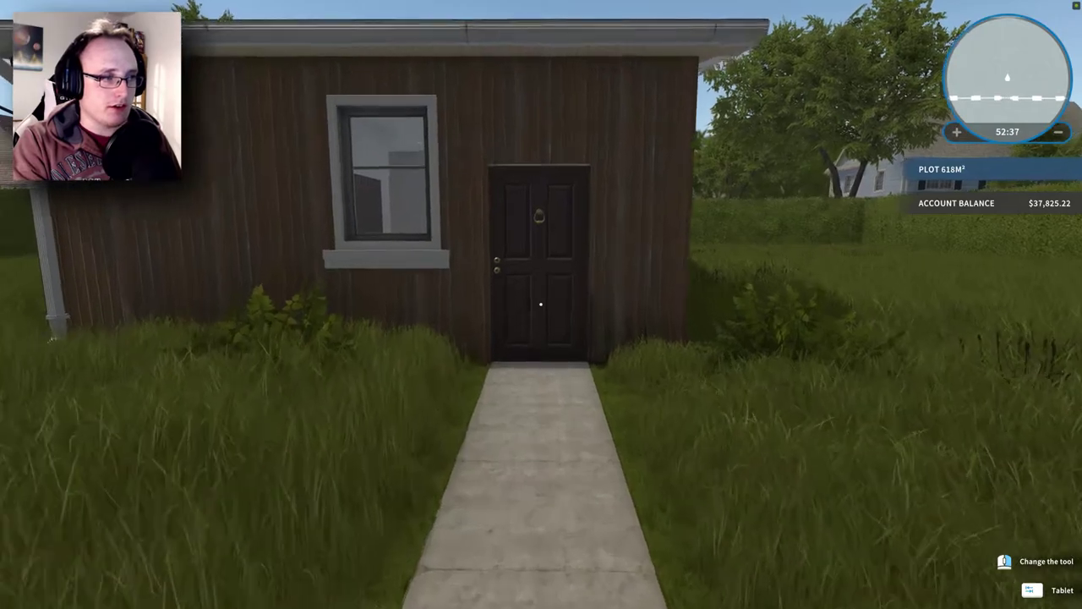
key(e)
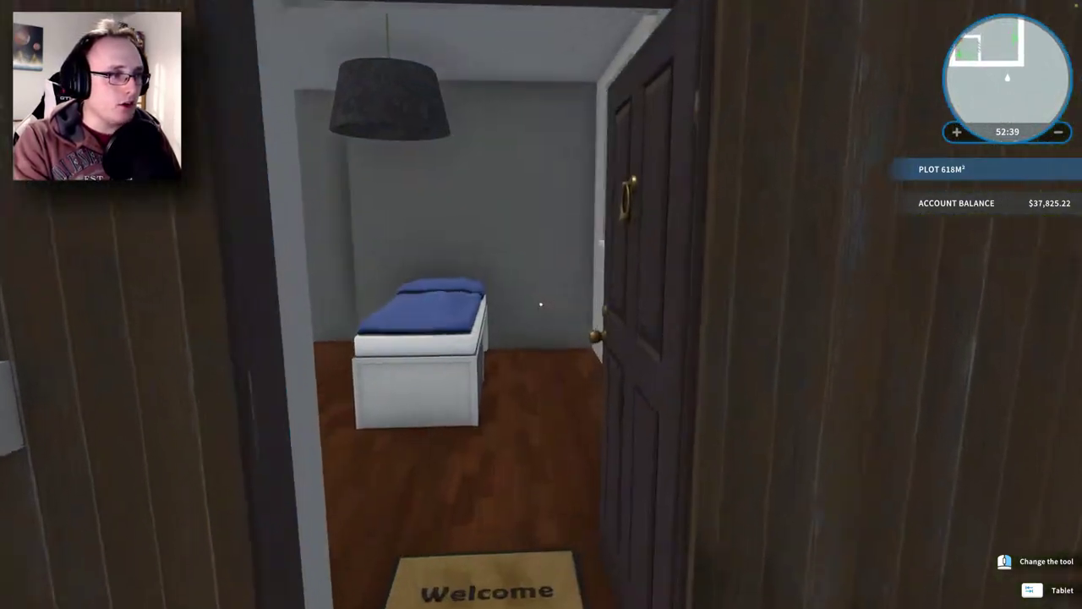
key(w)
key(w)
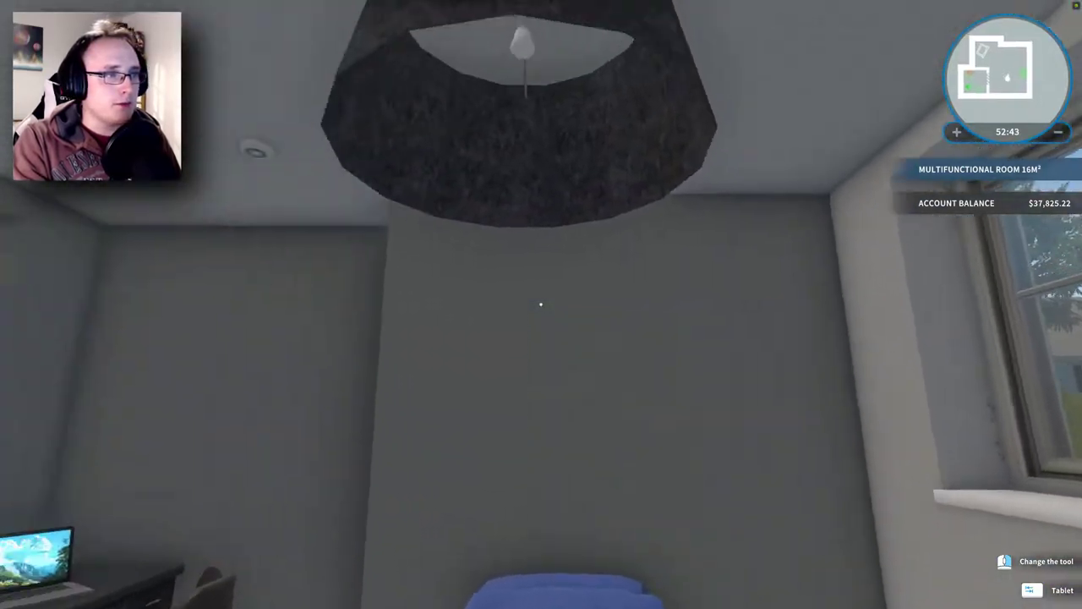
key(w)
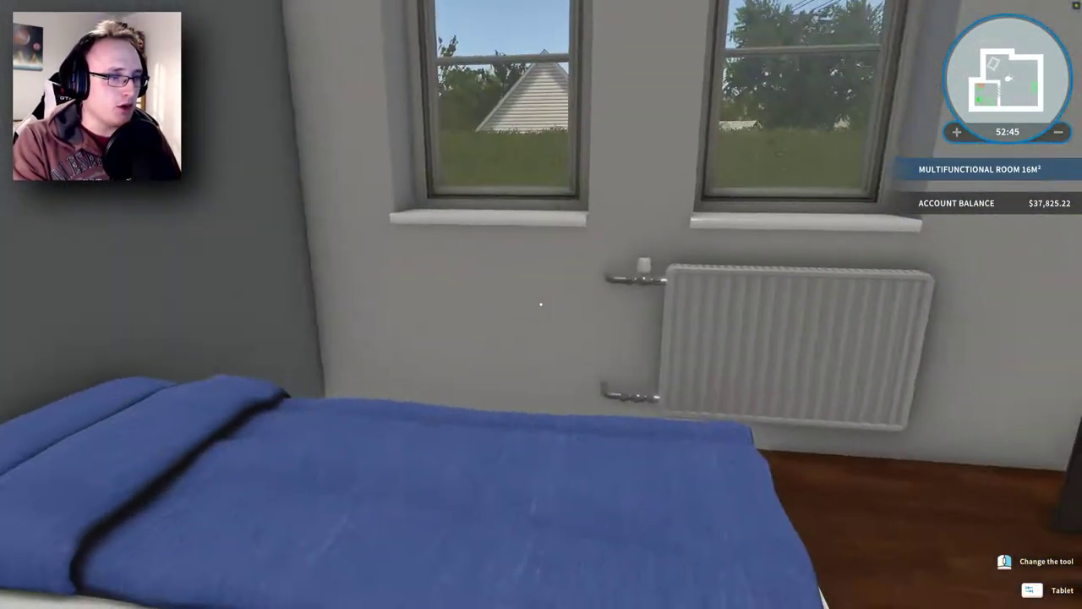
key(w)
key(w)
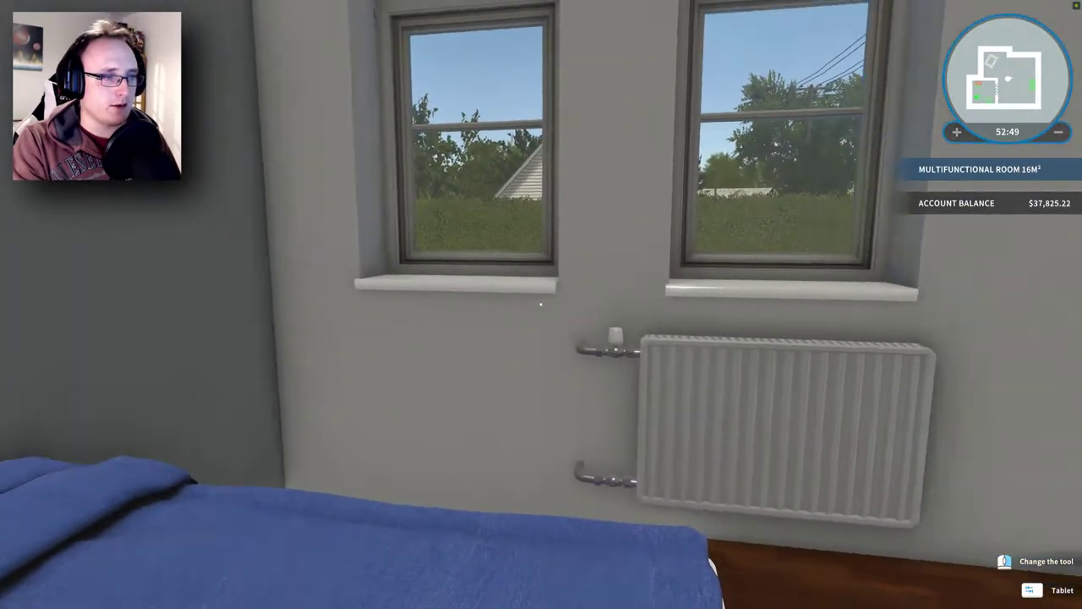
key(w)
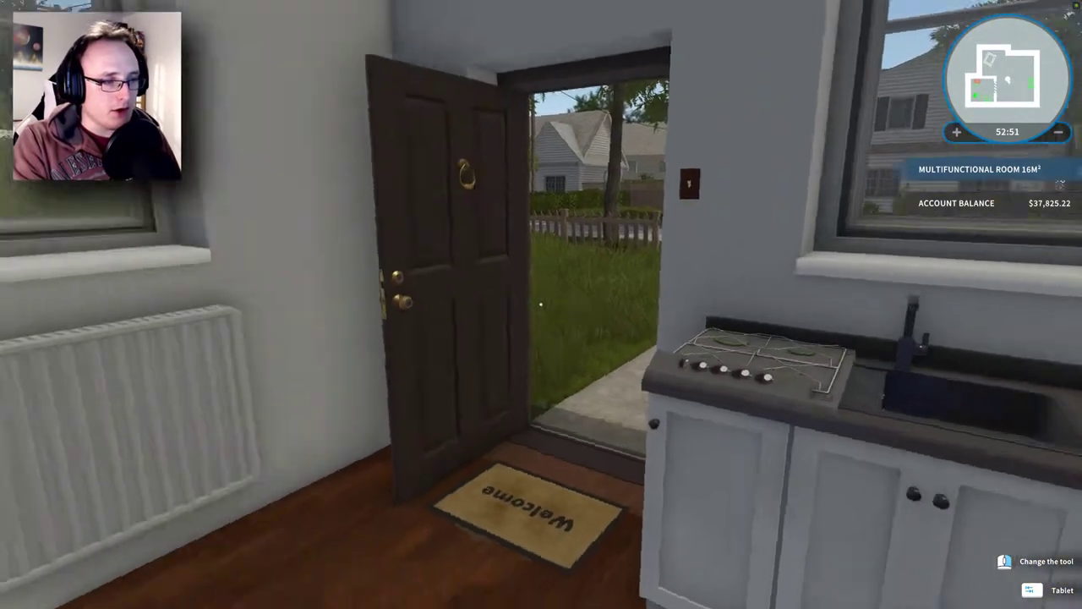
key(w)
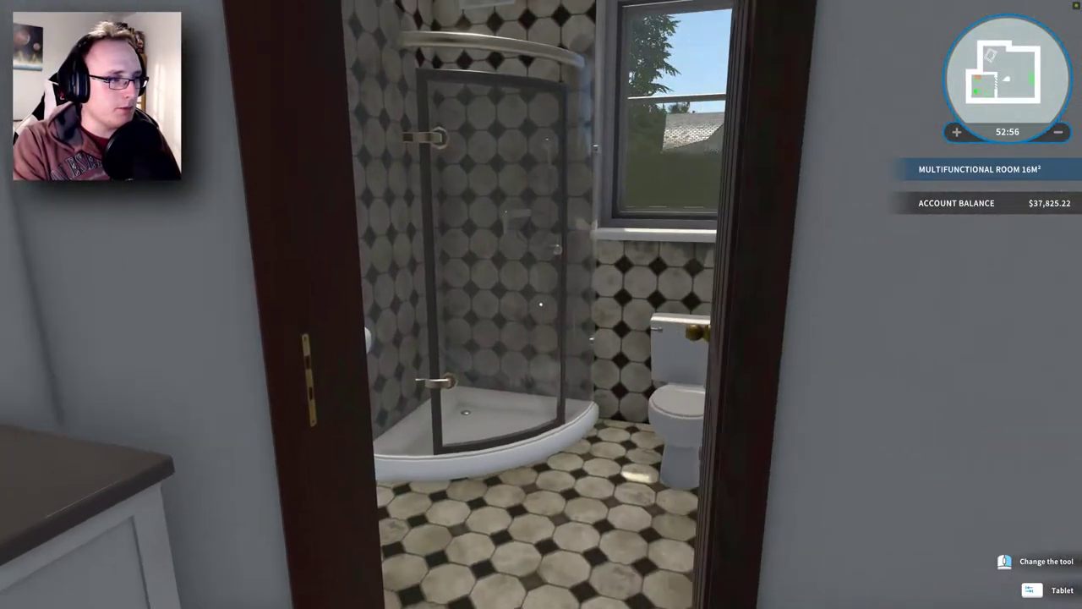
Check the tiled bathroom, then walk back toward the desk with the laptop
key(w)
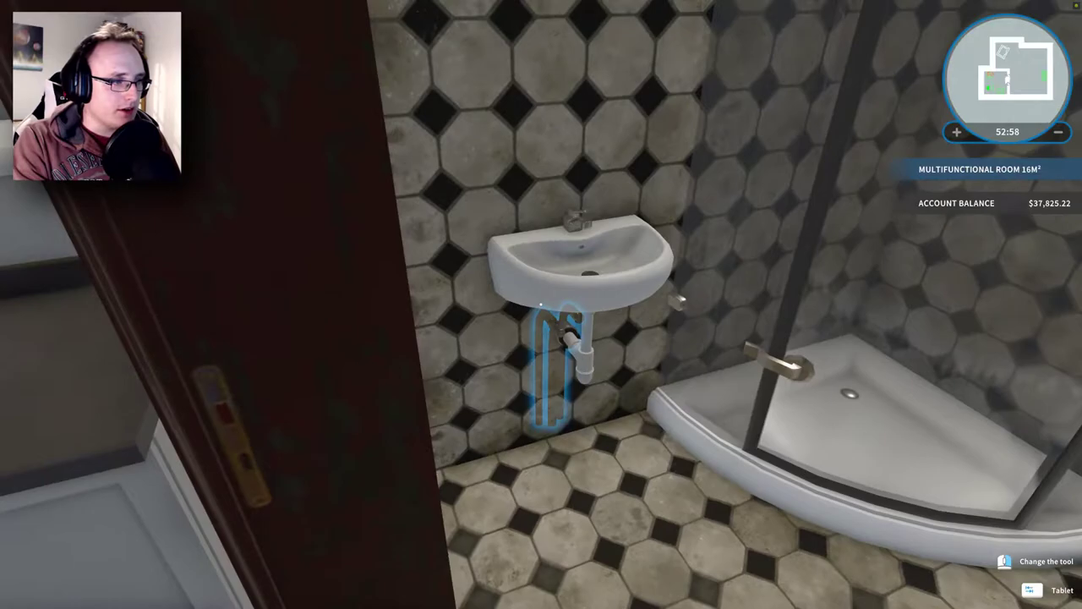
key(w)
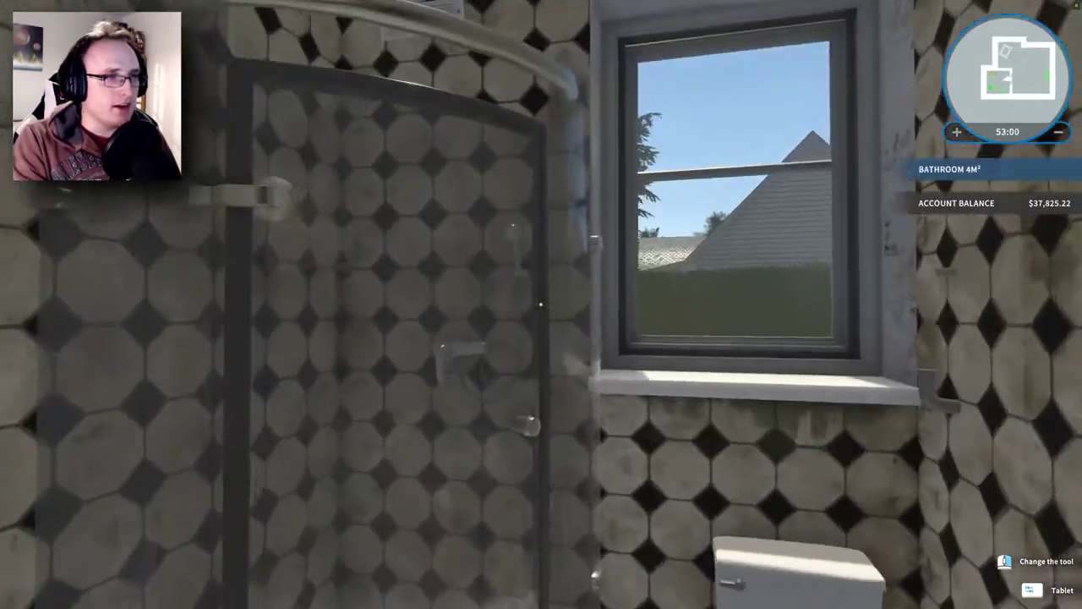
key(s)
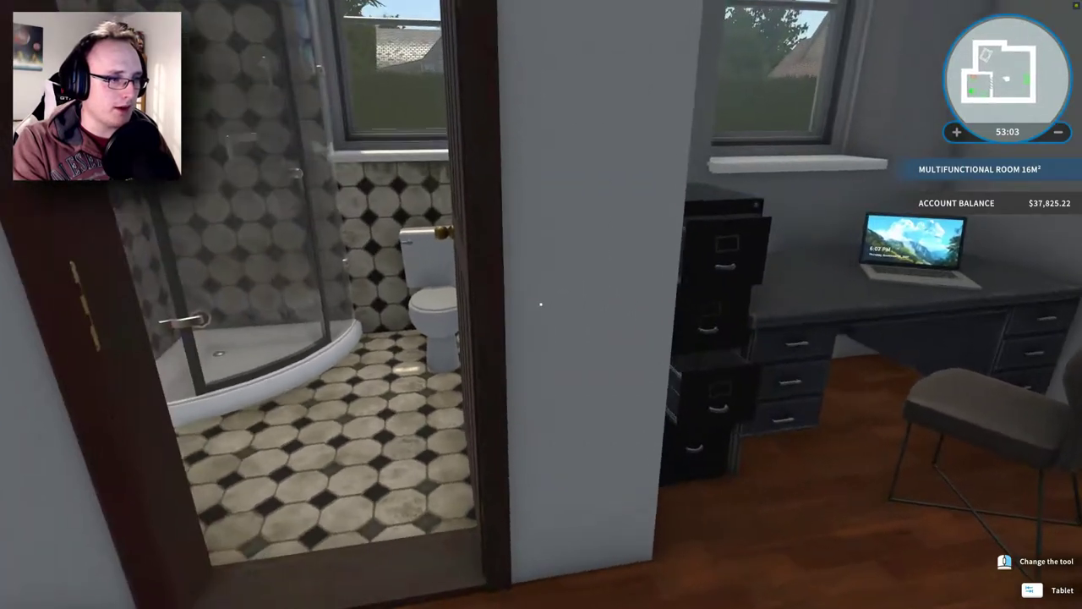
key(w)
key(w)
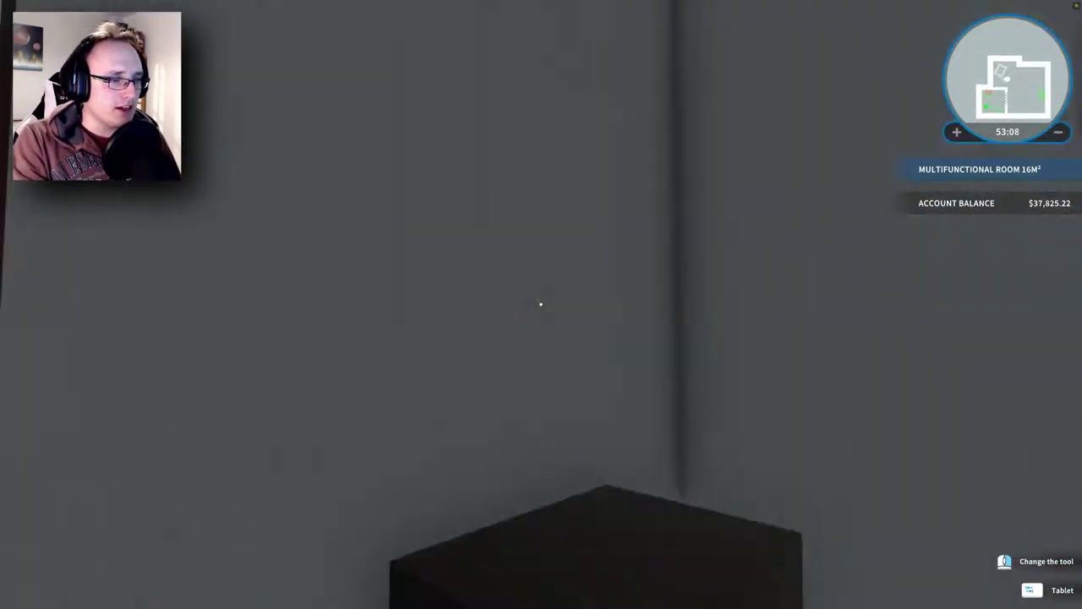
key(w)
key(s)
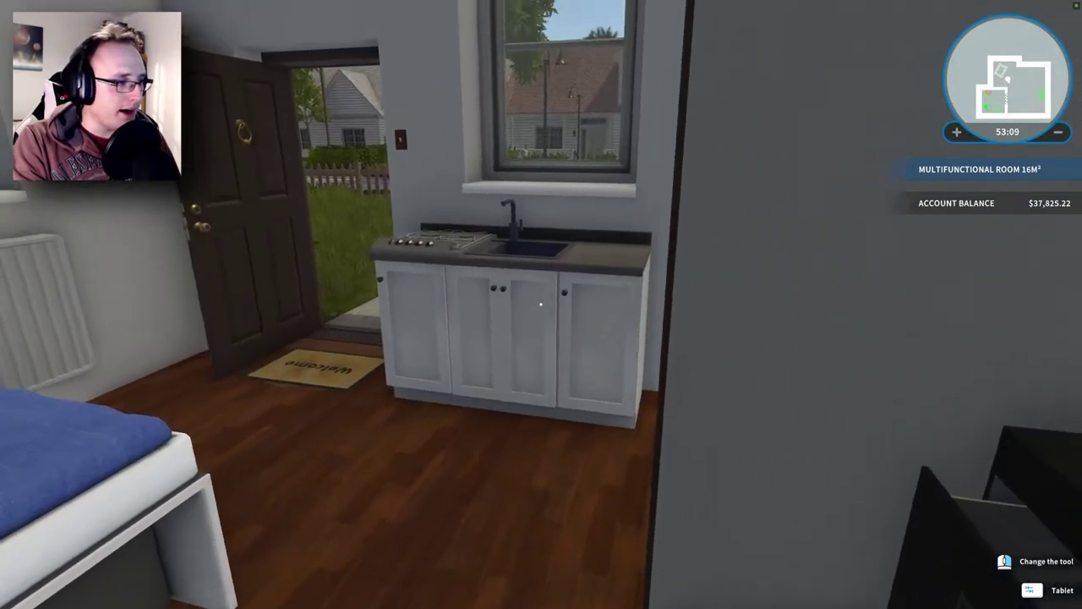
Survey the whole room, step up to the bathroom doorway and bring up the tool wheel
key(w)
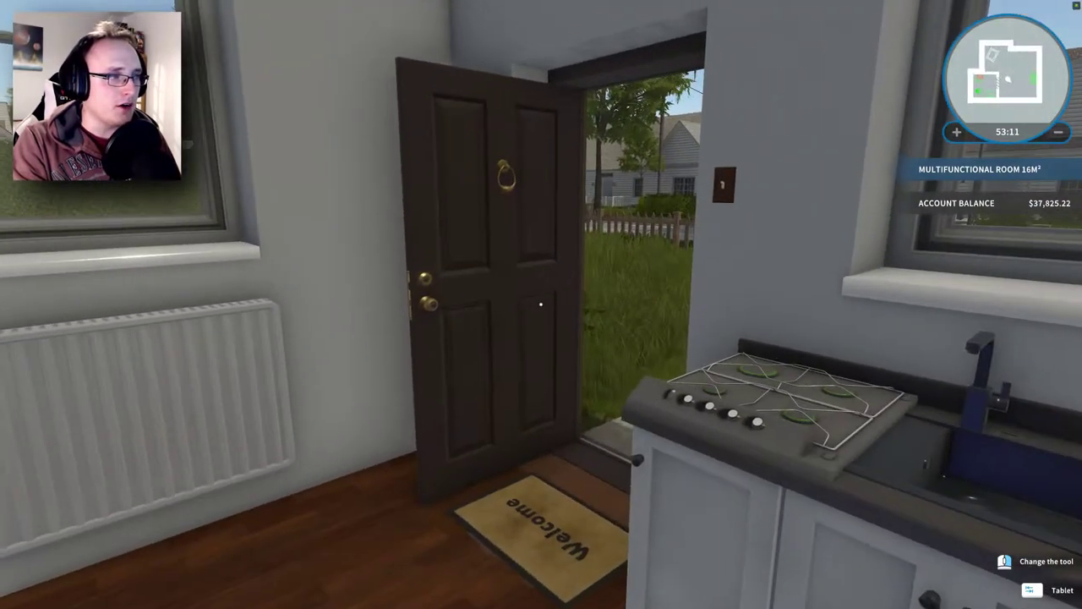
key(w)
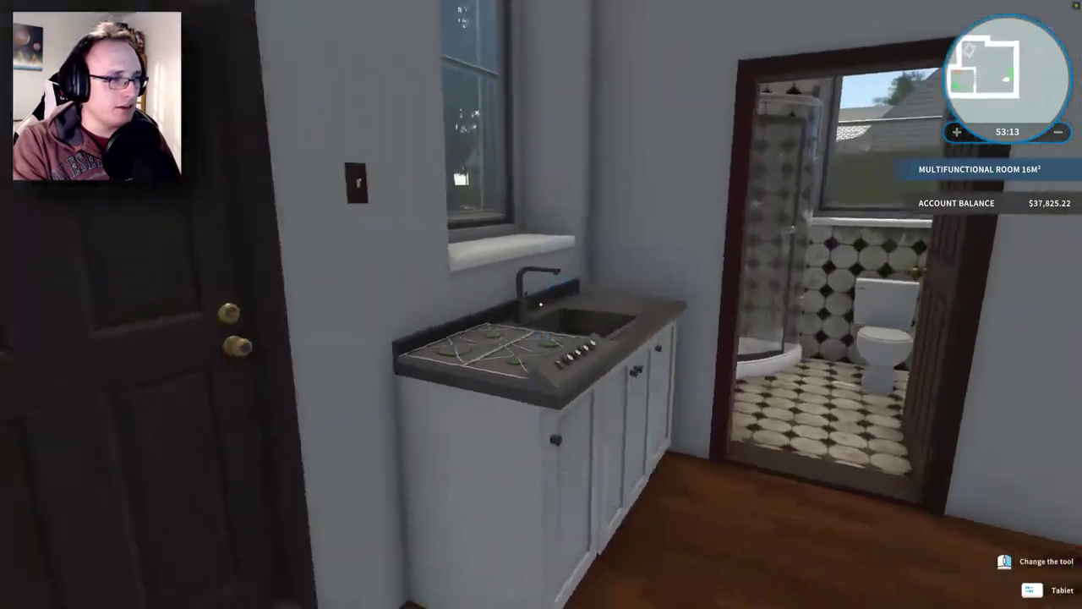
key(w)
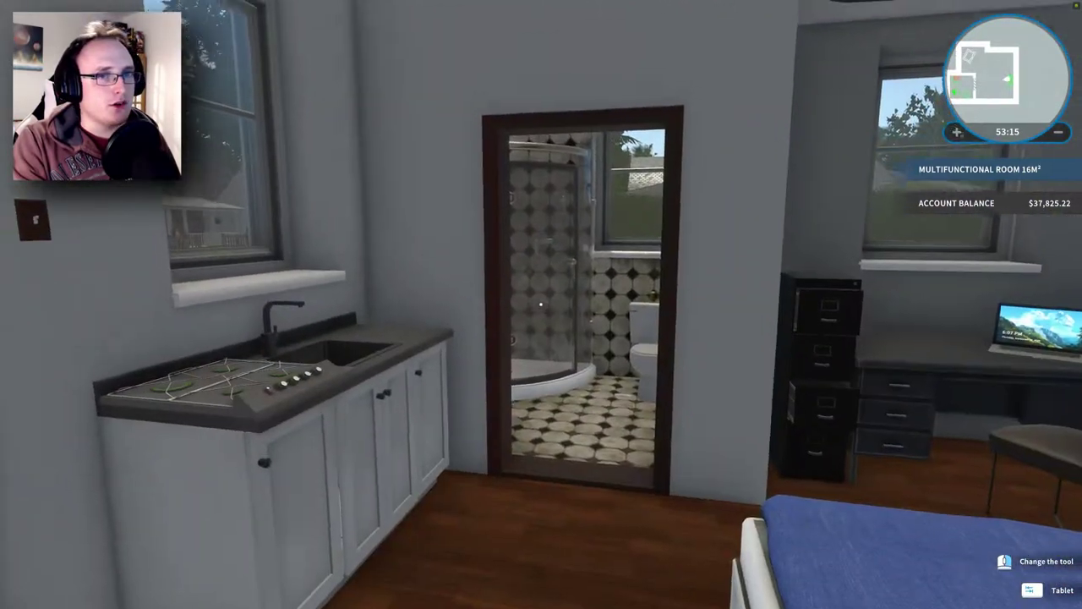
key(w)
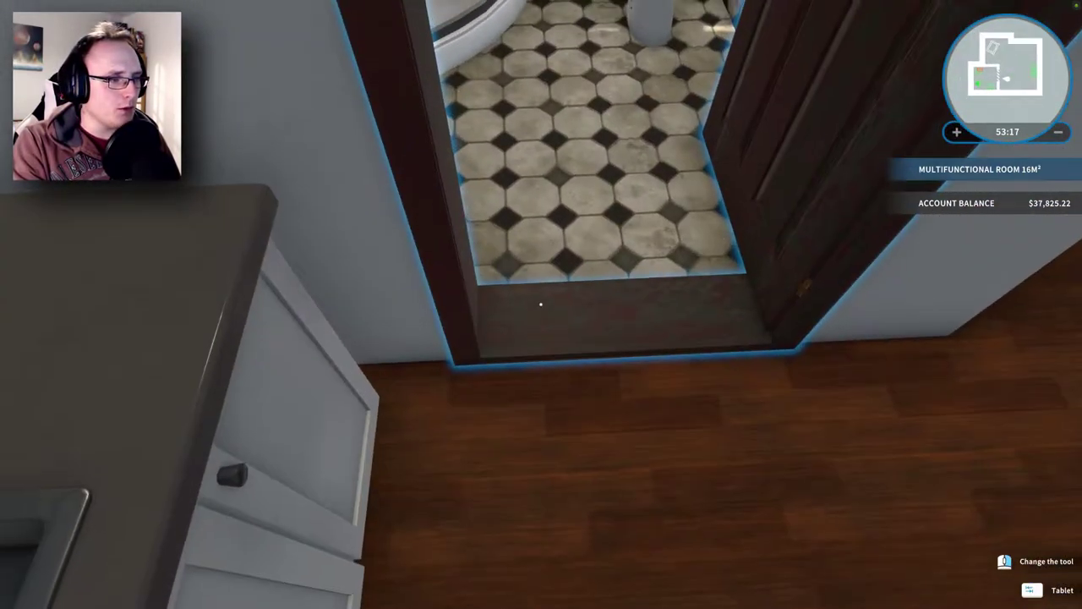
key(w)
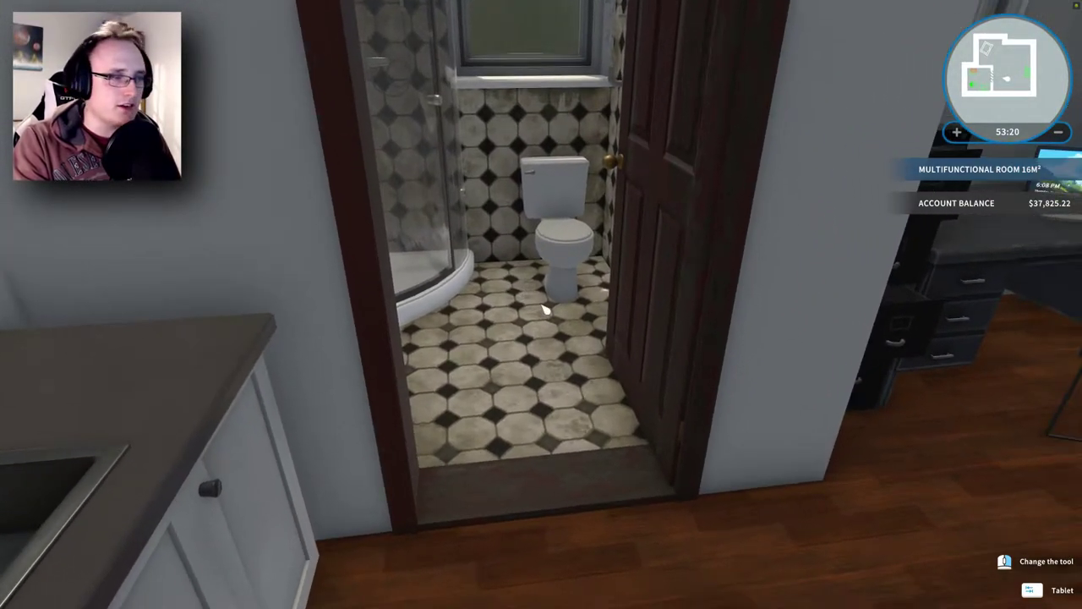
right_click(545, 313)
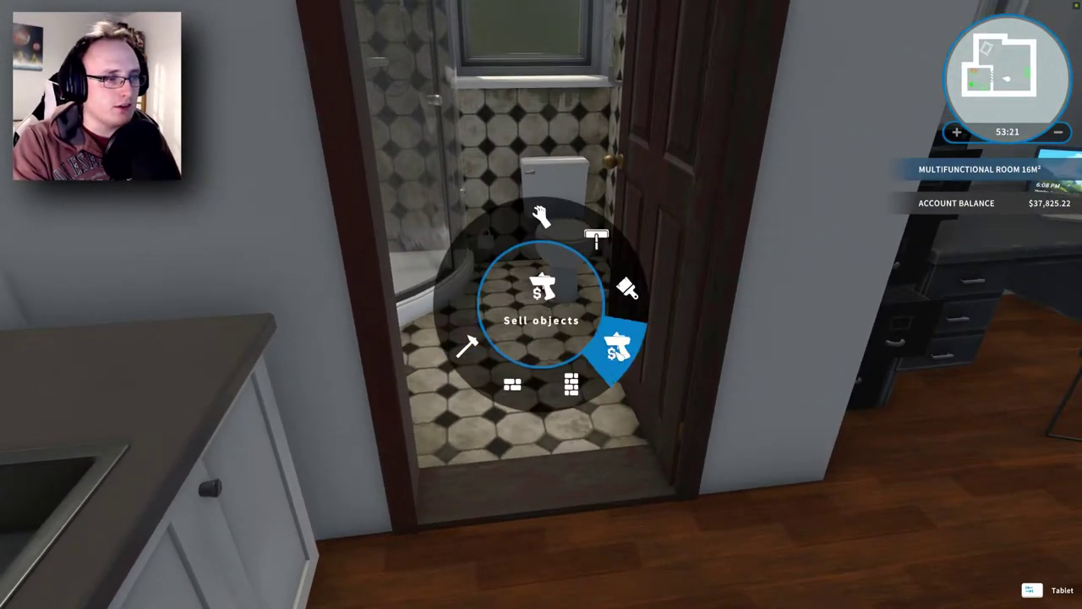
Equip the Sell objects tool and bring up the tablet store's recently viewed bathroom items
click(618, 346)
click(541, 304)
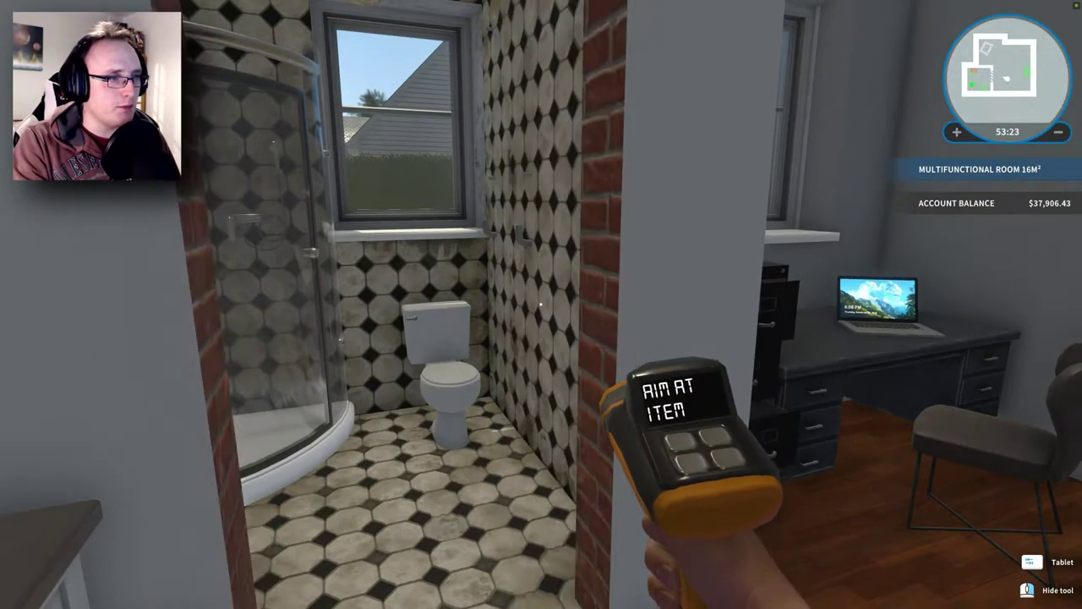
key(s)
key(Tab)
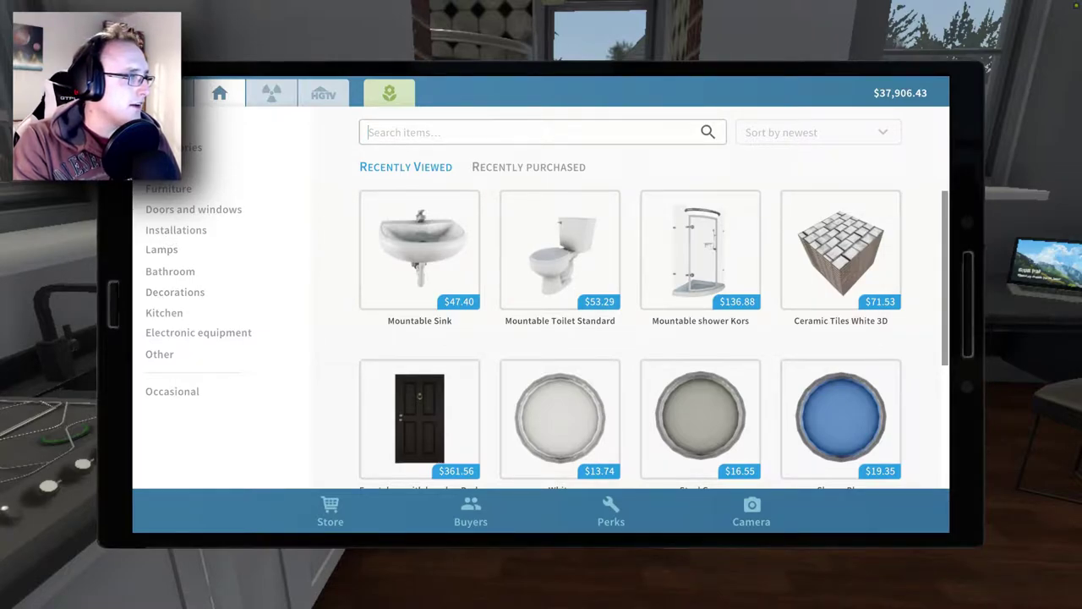
Browse from Bathroom to Doors and Windows > Doors and select the $126.22 Kameio bathroom door
click(170, 271)
scroll(493, 301, down, 8)
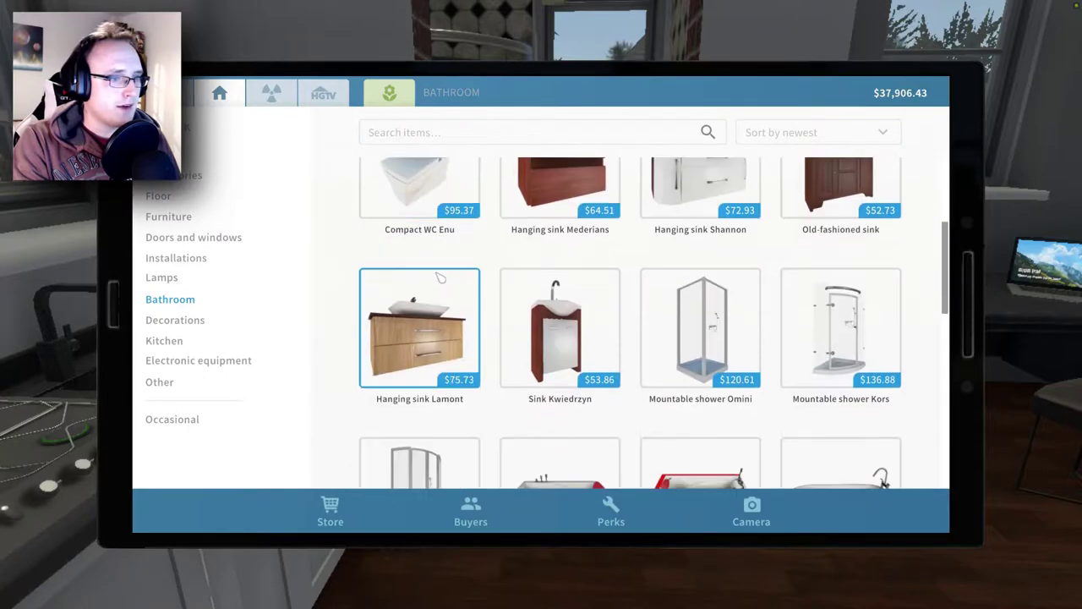
scroll(492, 301, down, 8)
scroll(493, 301, up, 8)
scroll(423, 253, up, 5)
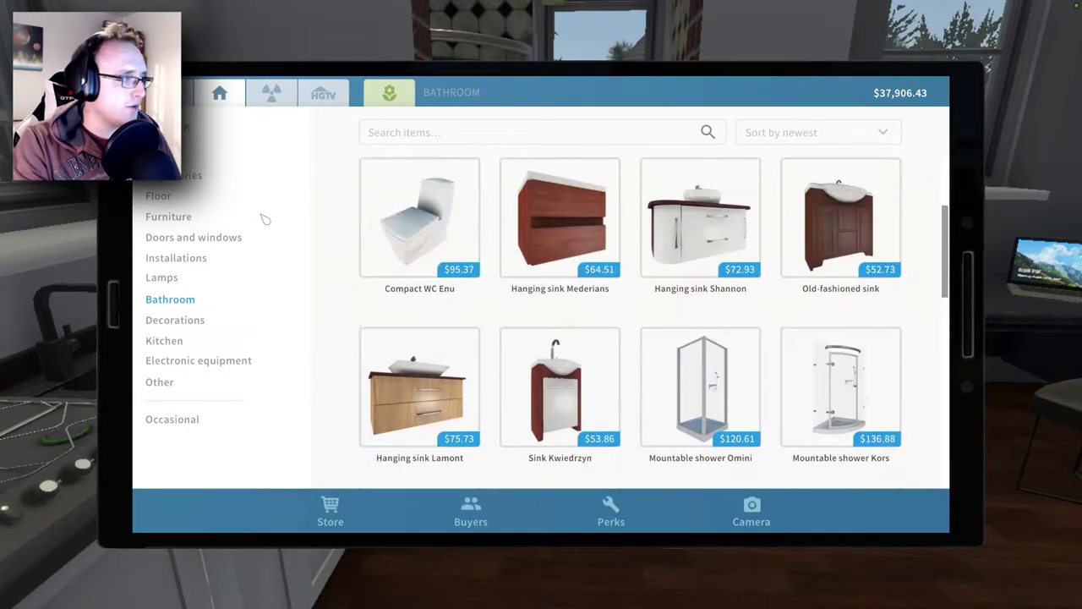
click(238, 243)
click(212, 196)
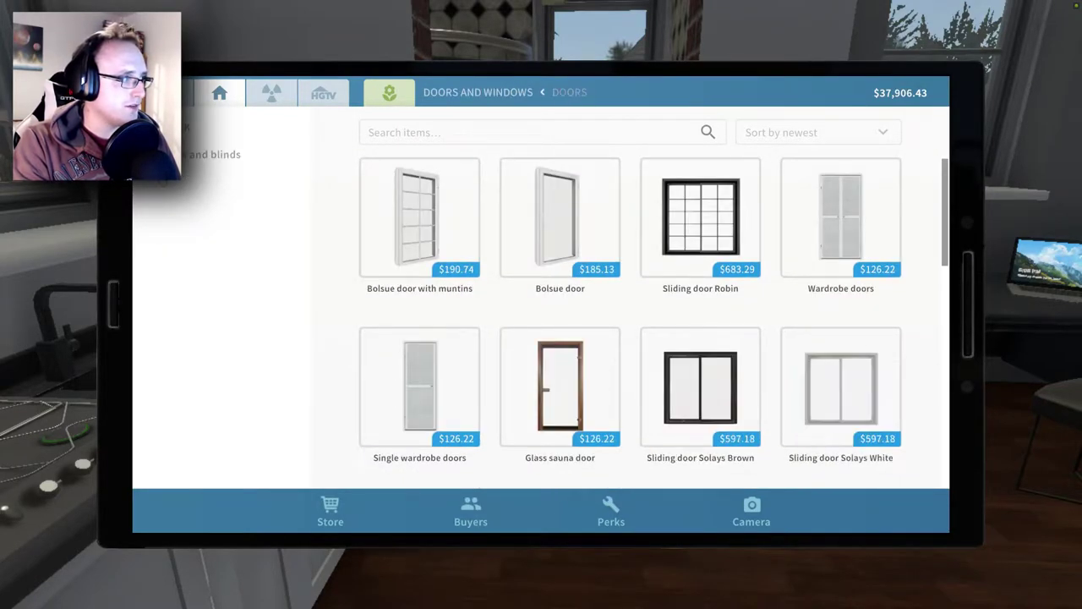
scroll(812, 314, down, 2)
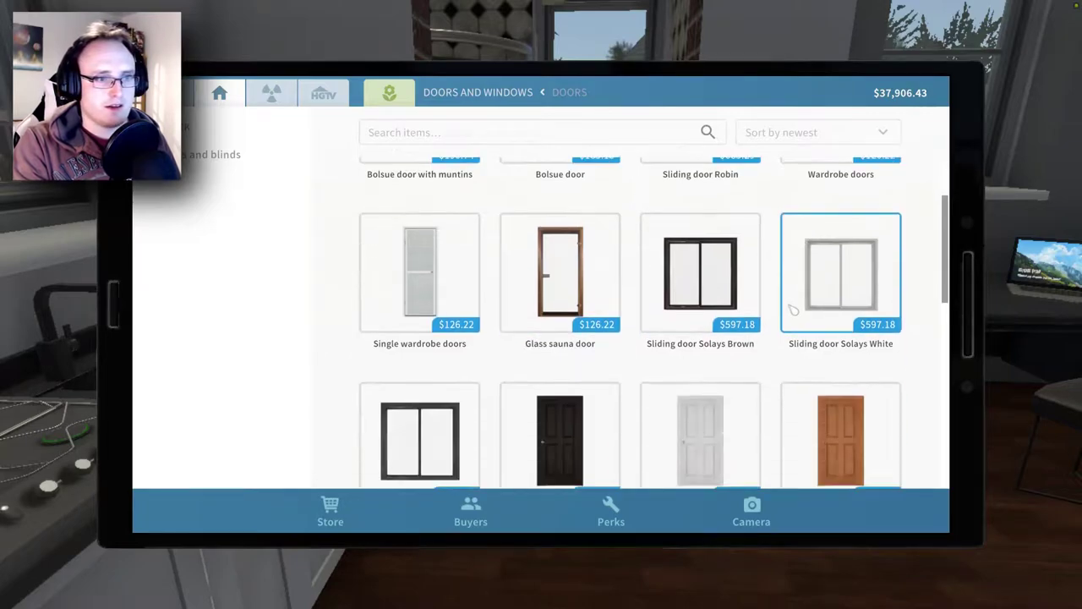
scroll(811, 314, down, 1)
scroll(744, 311, down, 1)
scroll(720, 311, down, 2)
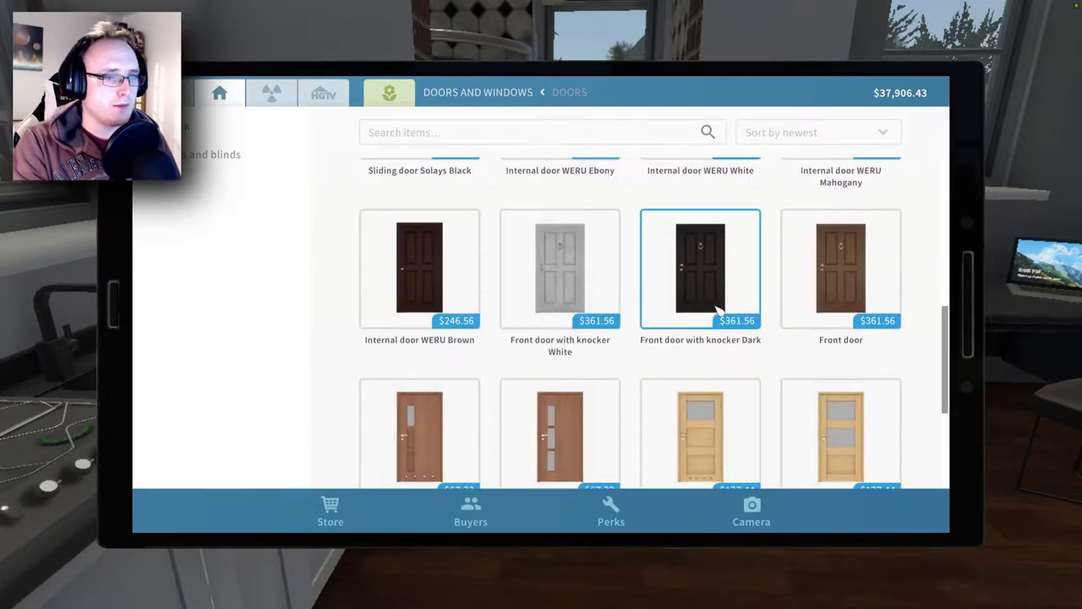
scroll(717, 306, down, 2)
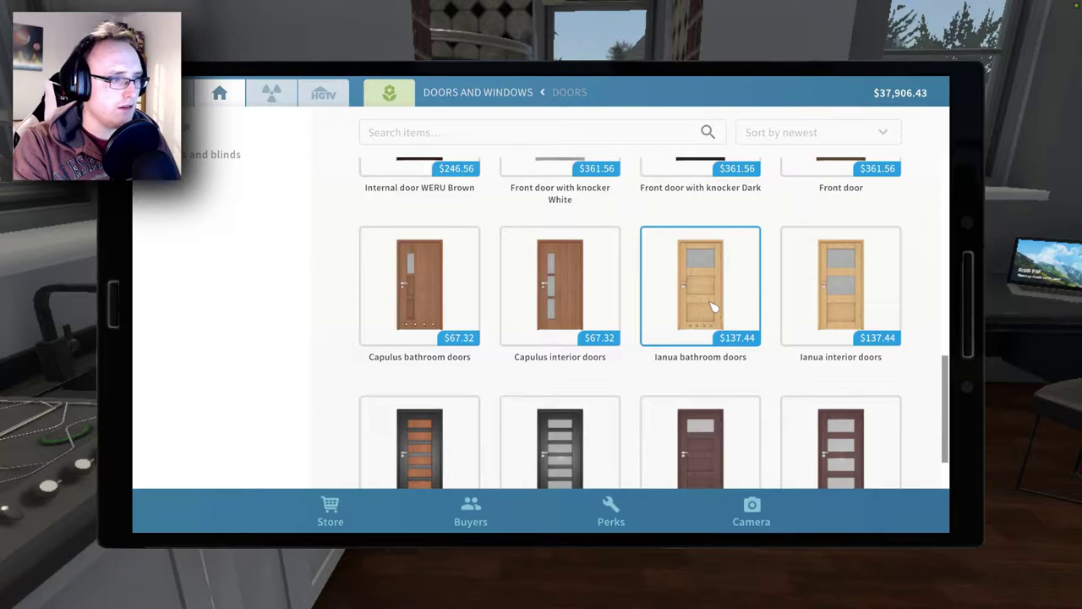
scroll(712, 308, down, 2)
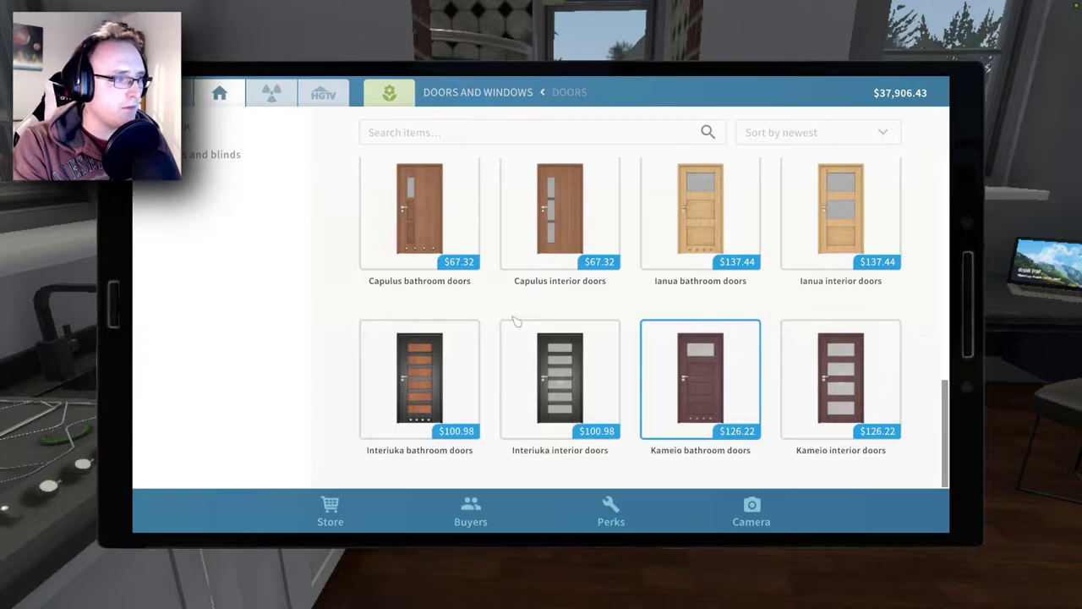
scroll(541, 304, up, 2)
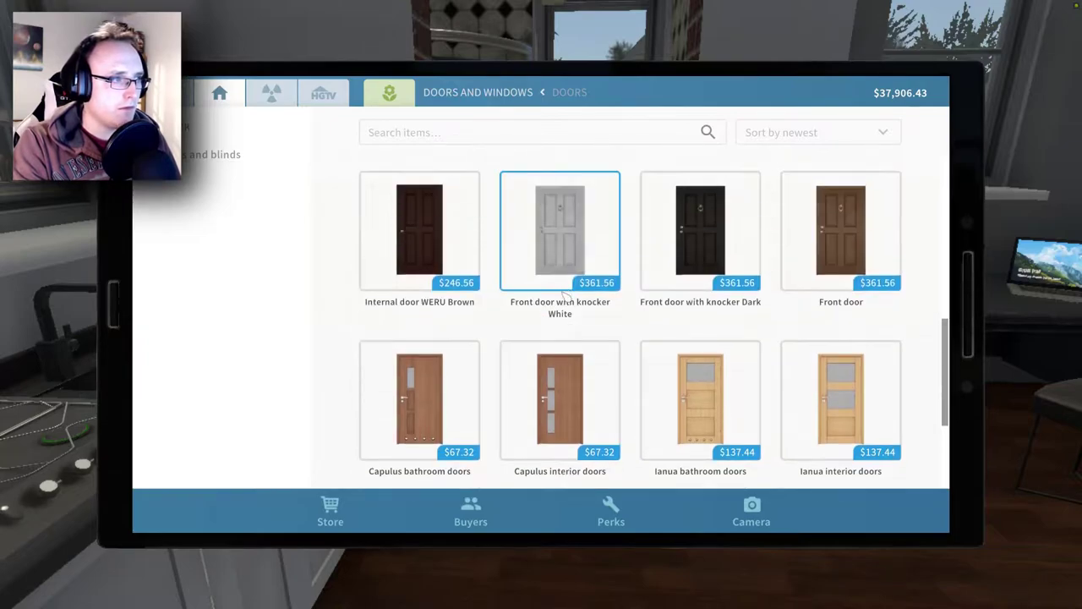
scroll(786, 376, down, 2)
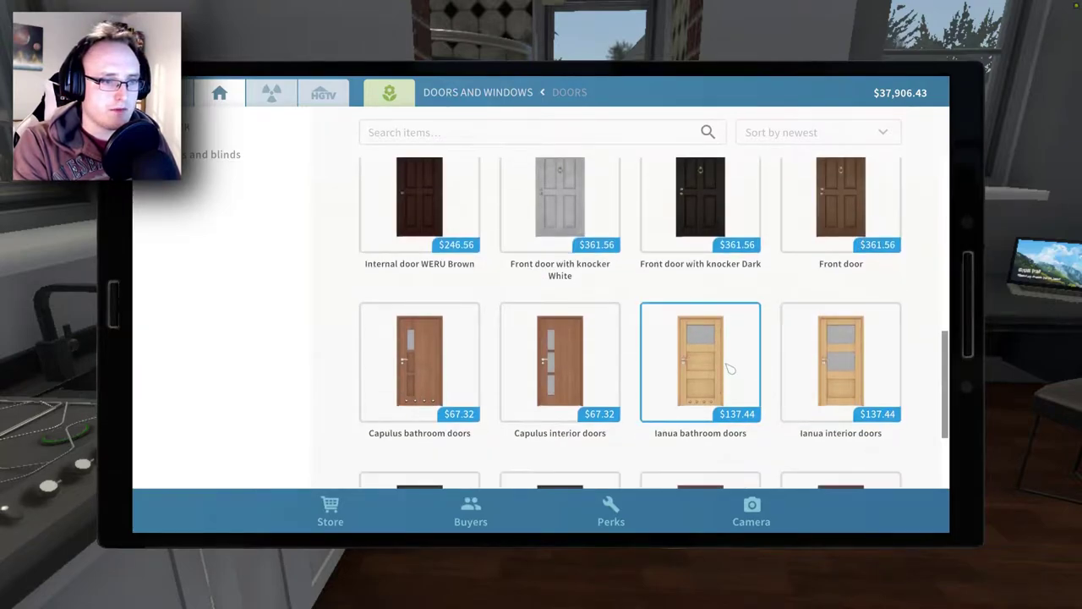
scroll(708, 353, down, 2)
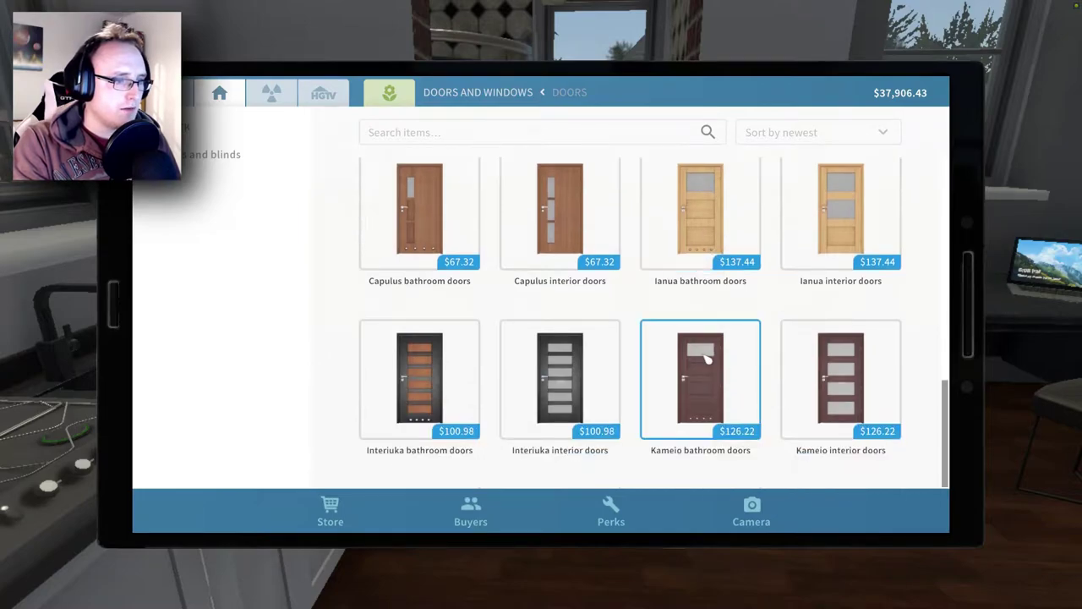
scroll(708, 355, up, 1)
scroll(708, 355, up, 1)
scroll(708, 355, down, 2)
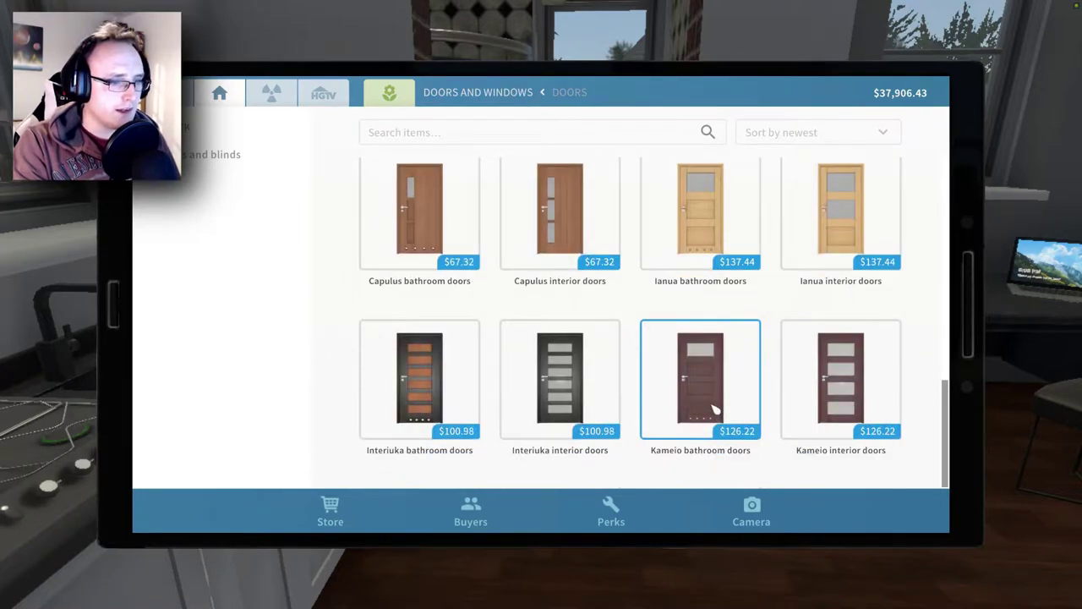
click(714, 409)
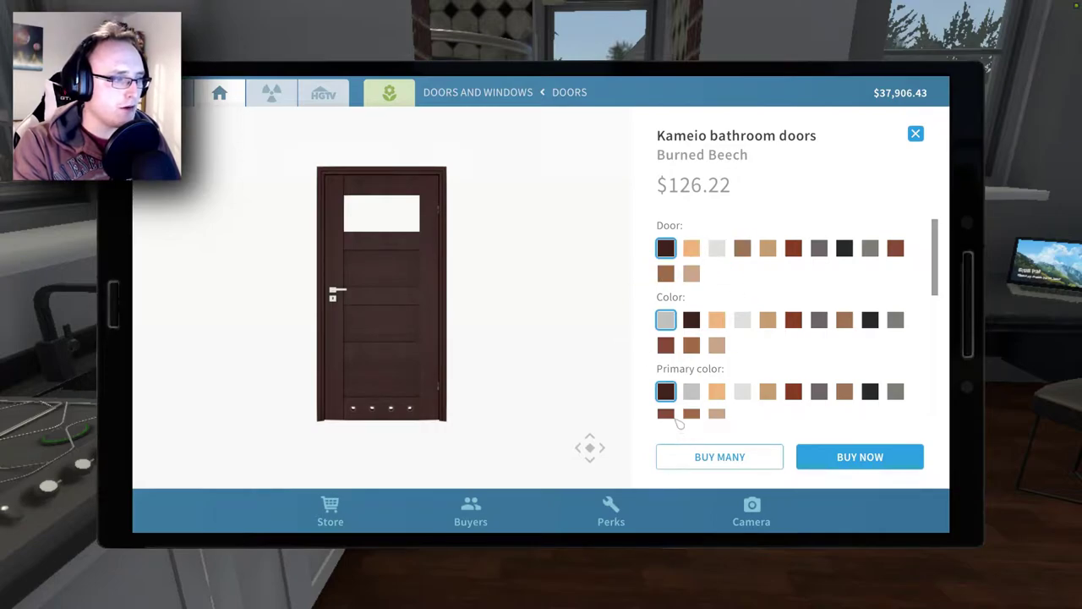
Give the door body a Spruce finish and make the top and second panels frosted glass
click(692, 248)
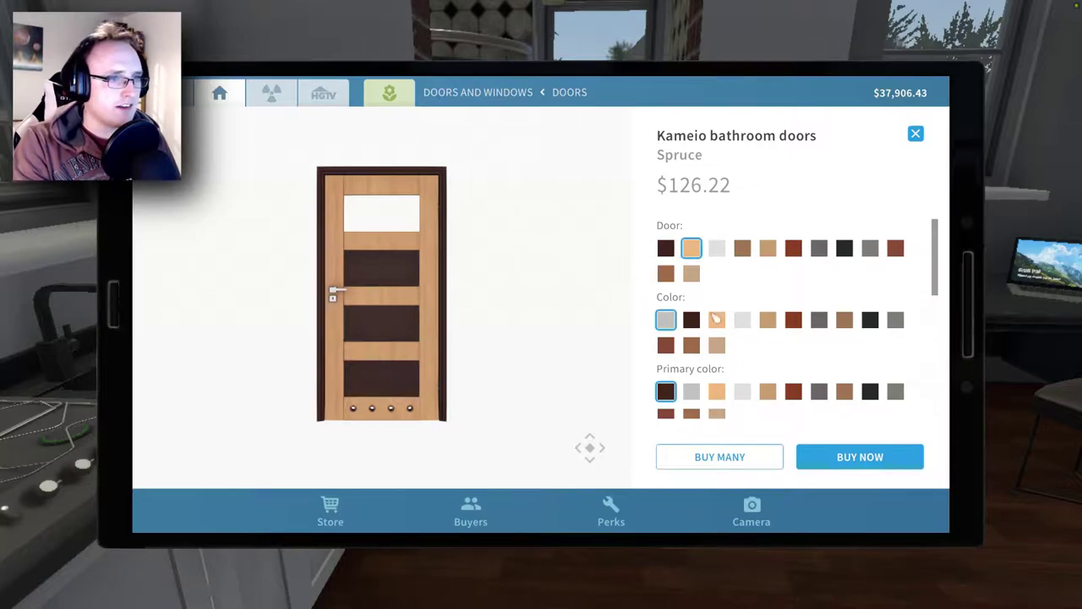
click(716, 320)
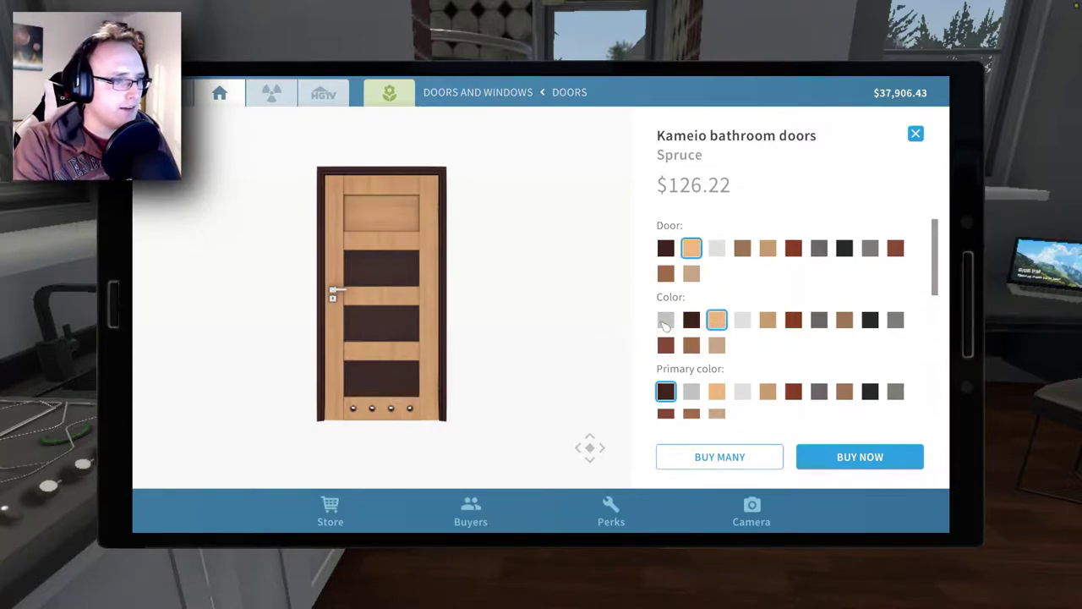
click(666, 320)
scroll(668, 393, down, 1)
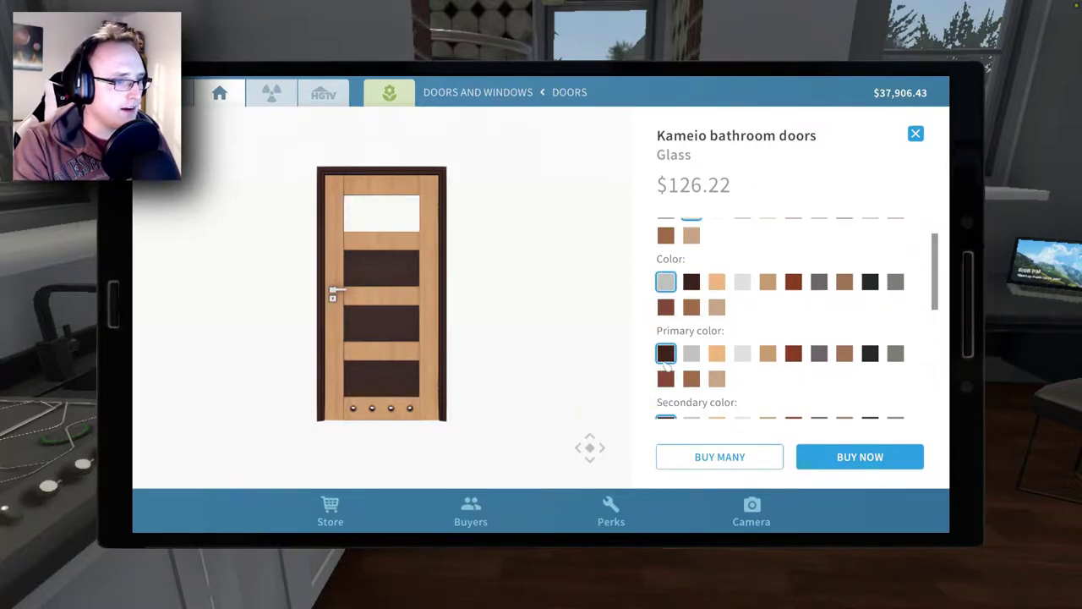
click(691, 353)
click(741, 354)
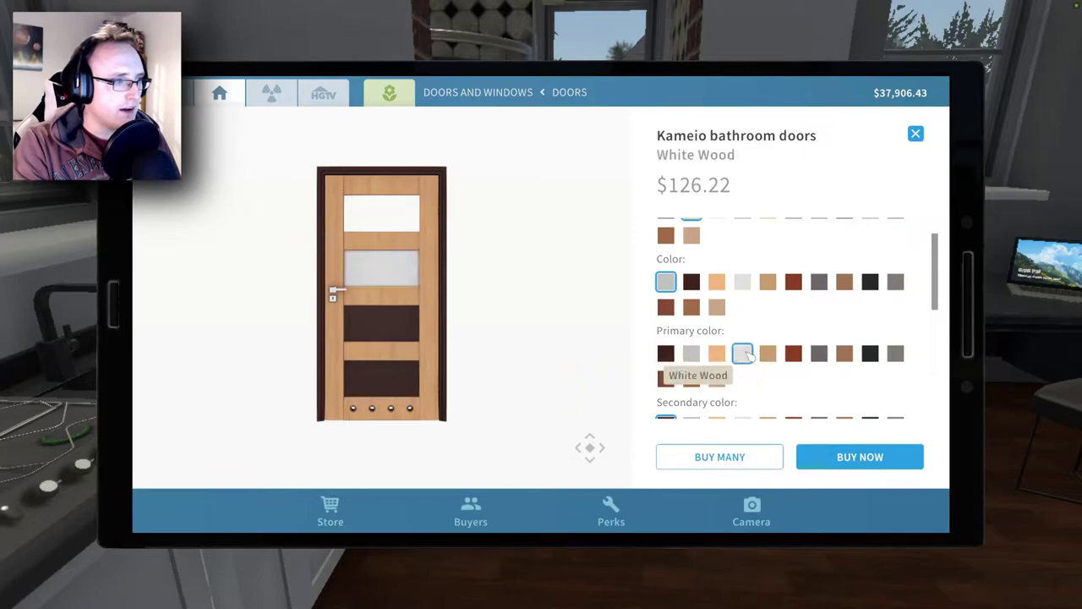
scroll(735, 348, down, 2)
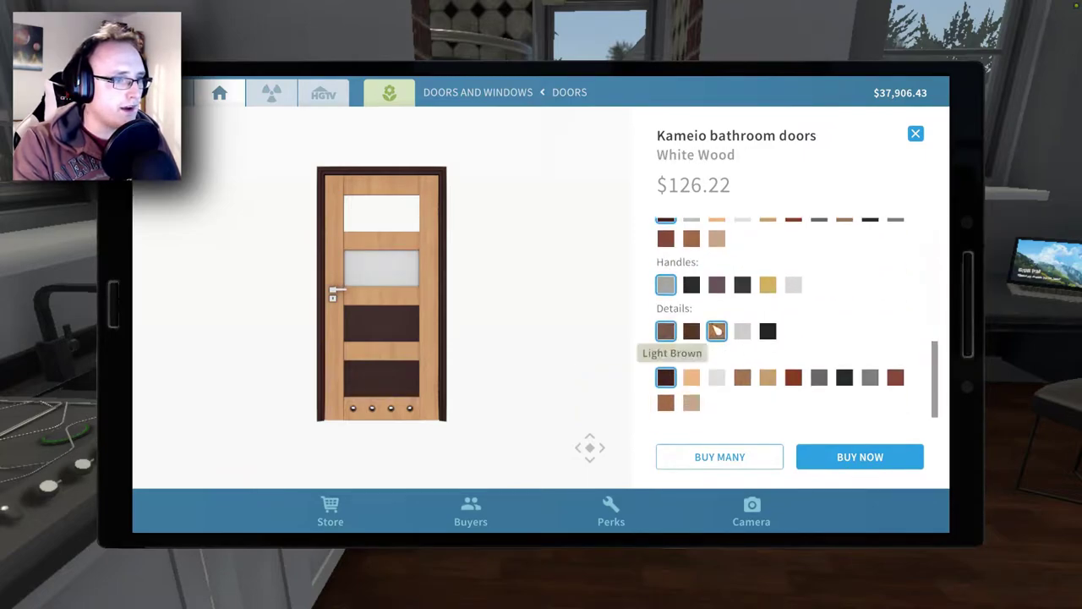
scroll(723, 338, up, 1)
scroll(713, 330, down, 2)
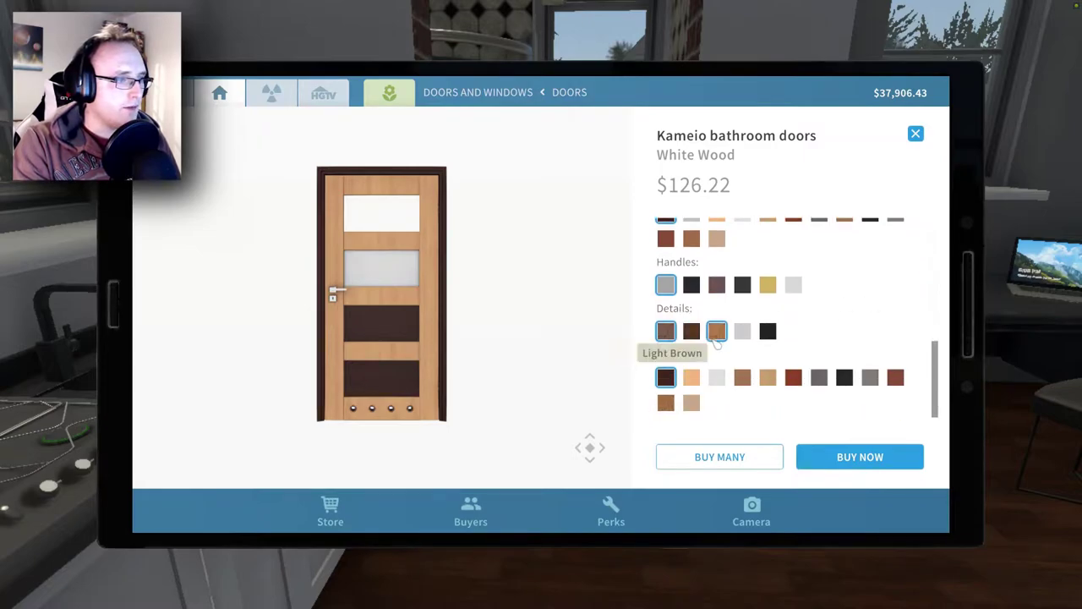
scroll(716, 338, up, 2)
scroll(717, 338, up, 1)
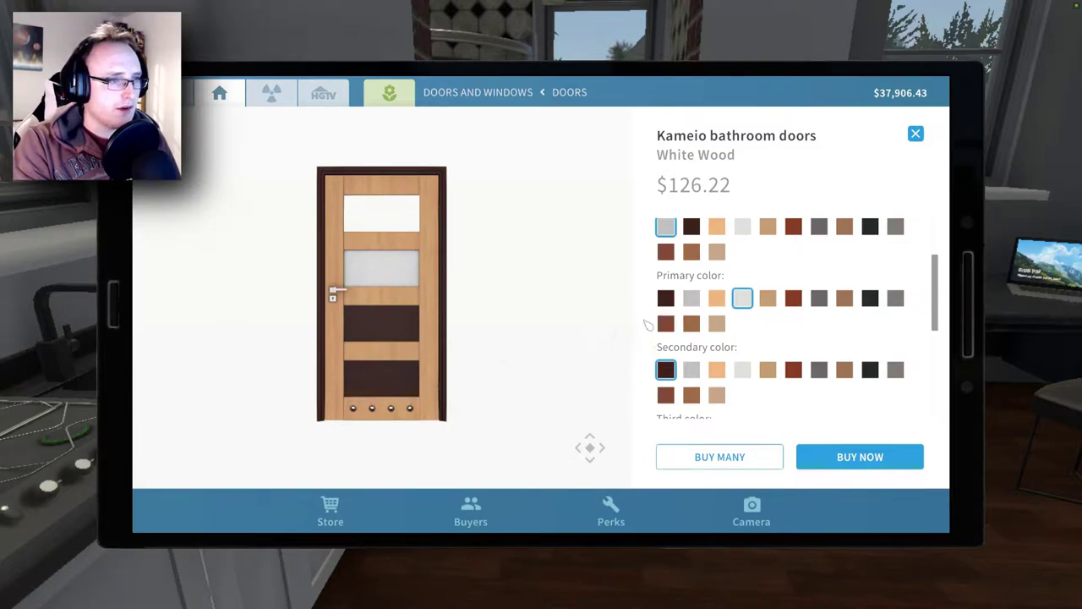
scroll(732, 317, up, 1)
scroll(727, 313, up, 1)
scroll(723, 305, down, 1)
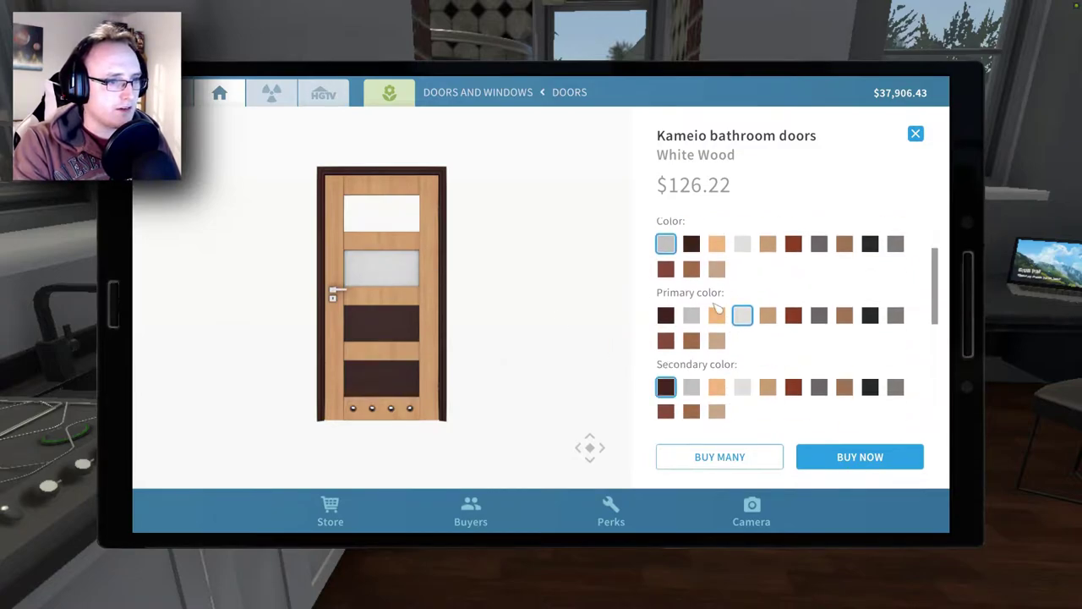
scroll(719, 298, up, 1)
scroll(719, 297, up, 1)
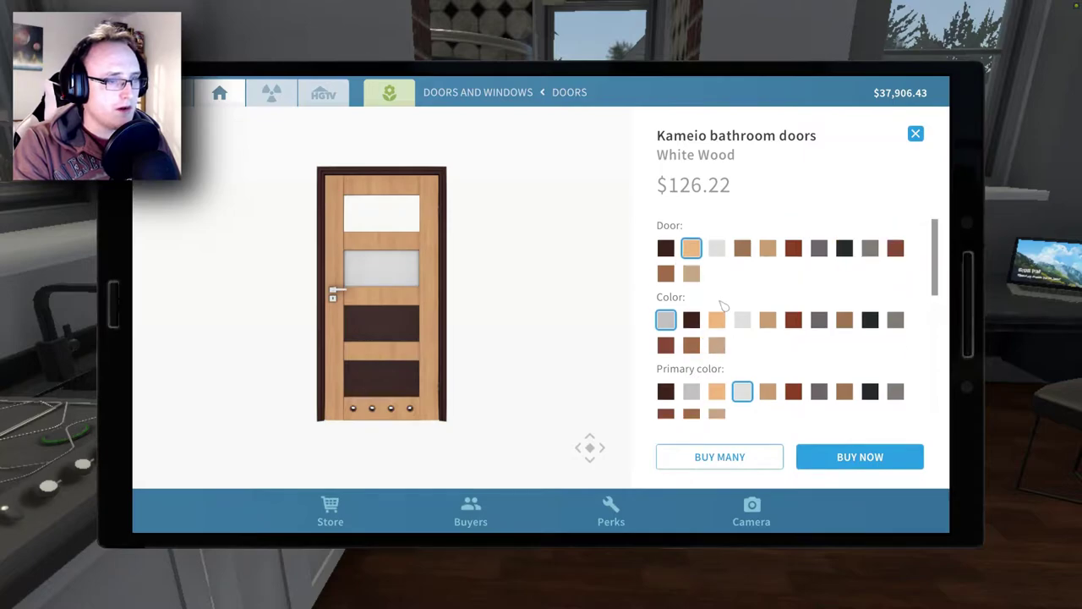
Try Spruce, Elm, Cherry and Wenge on the top panel, then keep all panels glass
click(716, 319)
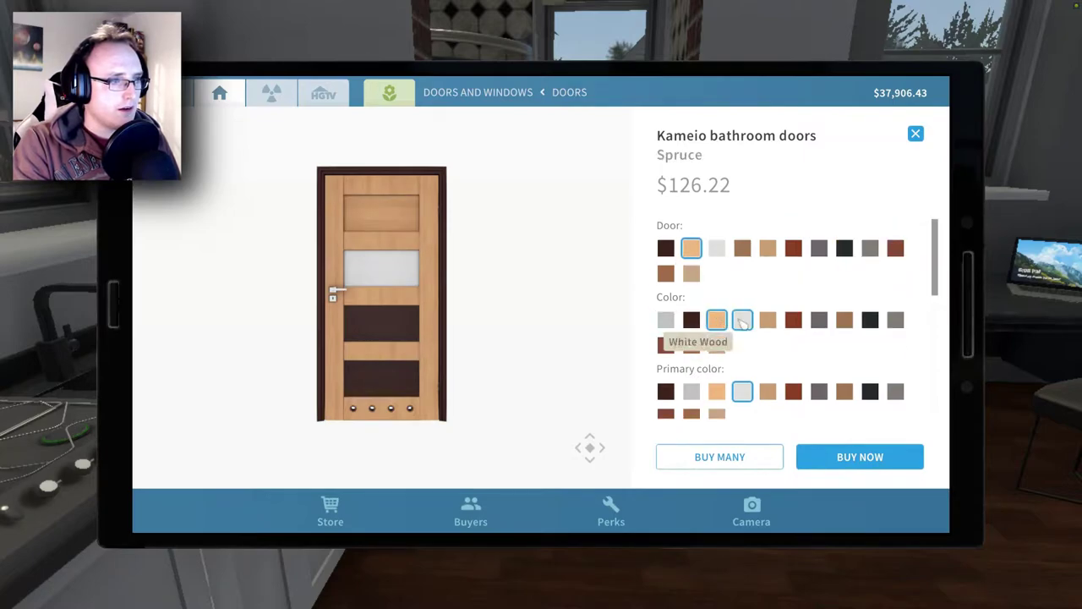
click(742, 319)
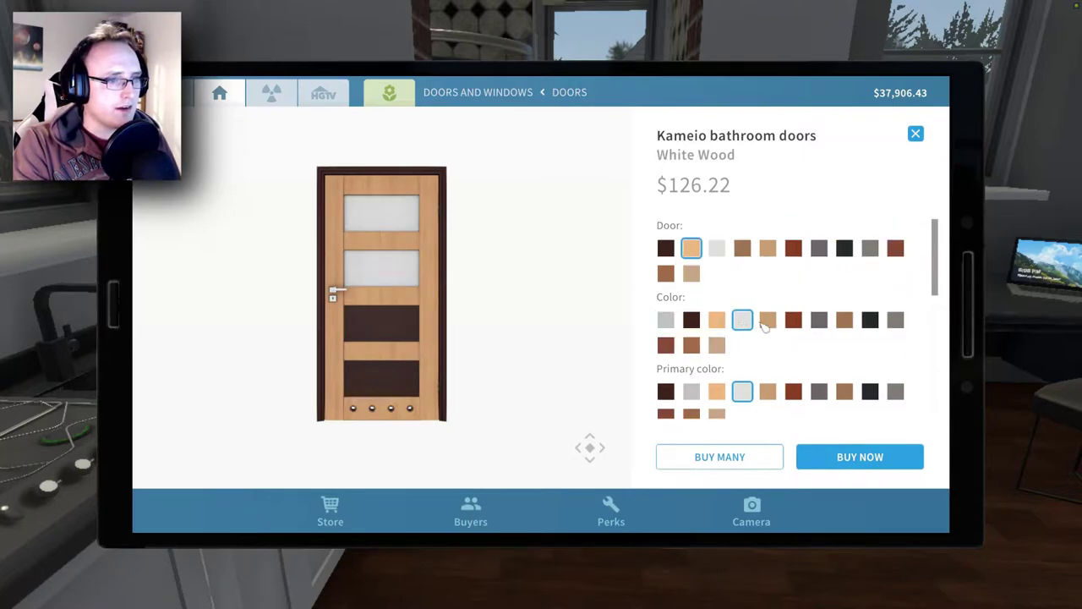
click(768, 319)
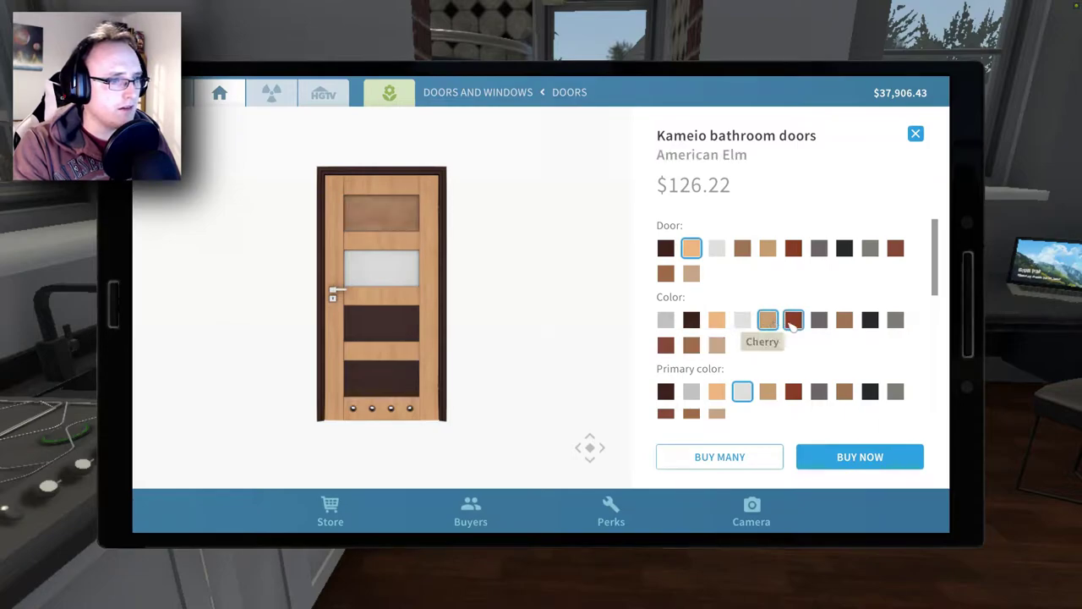
click(793, 320)
click(819, 320)
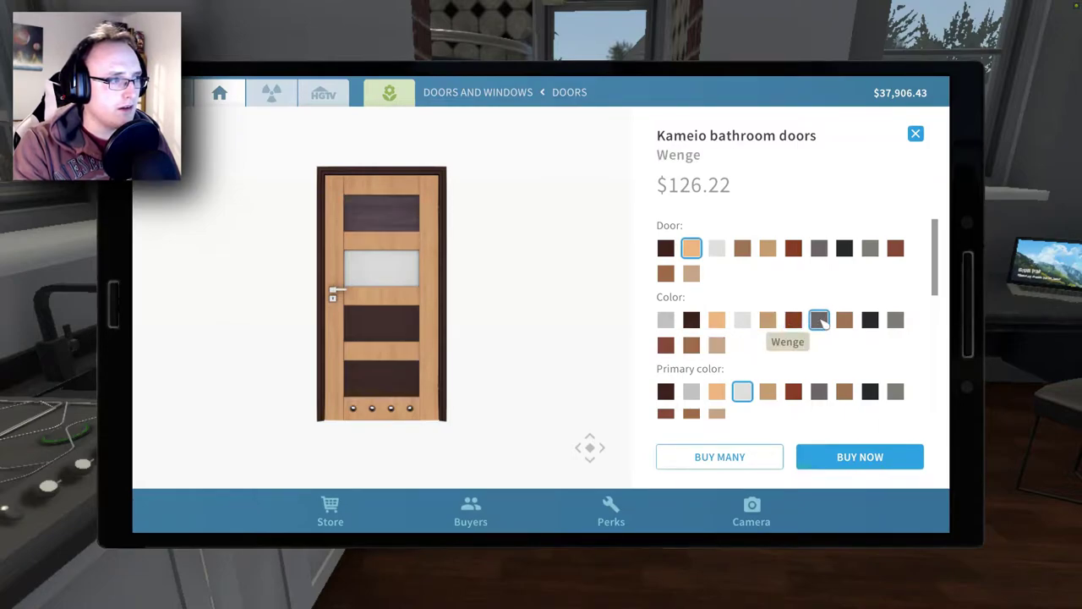
click(742, 319)
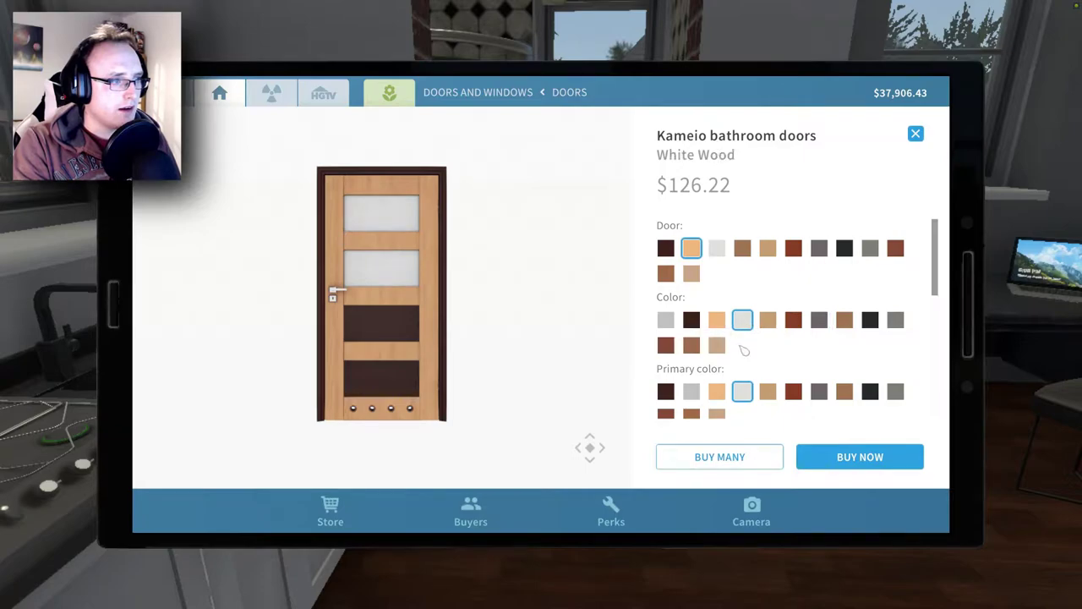
scroll(744, 349, down, 1)
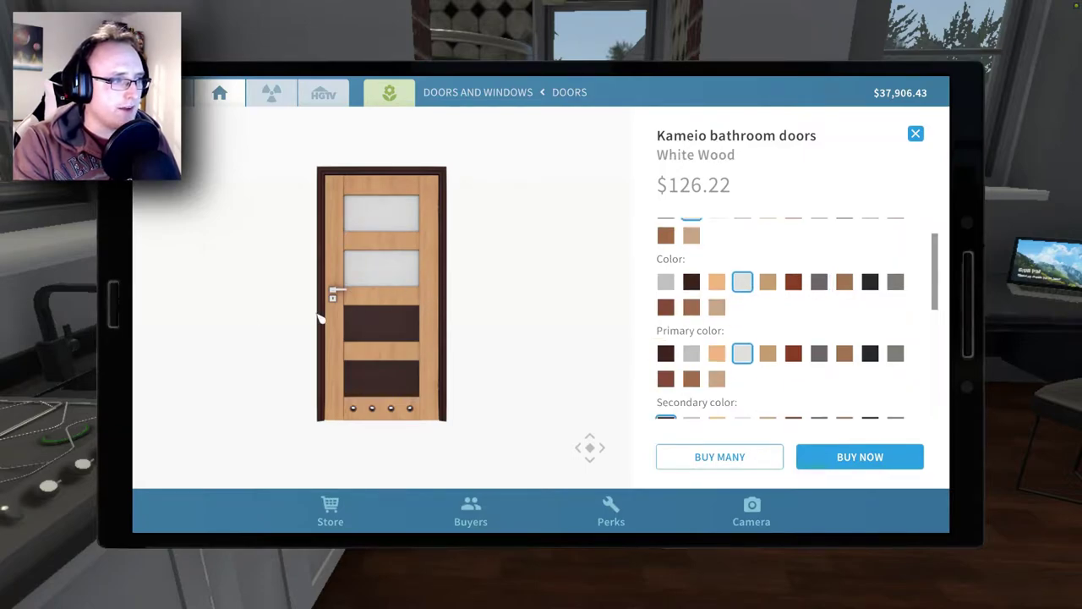
scroll(744, 338, down, 1)
scroll(744, 338, down, 1)
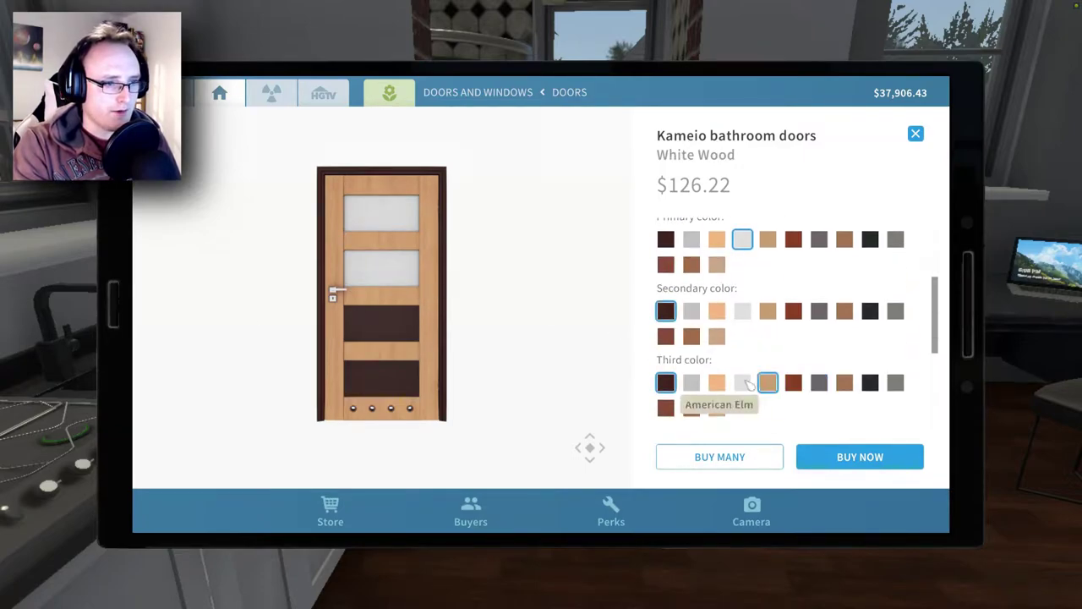
click(742, 383)
scroll(745, 383, down, 2)
scroll(742, 372, up, 1)
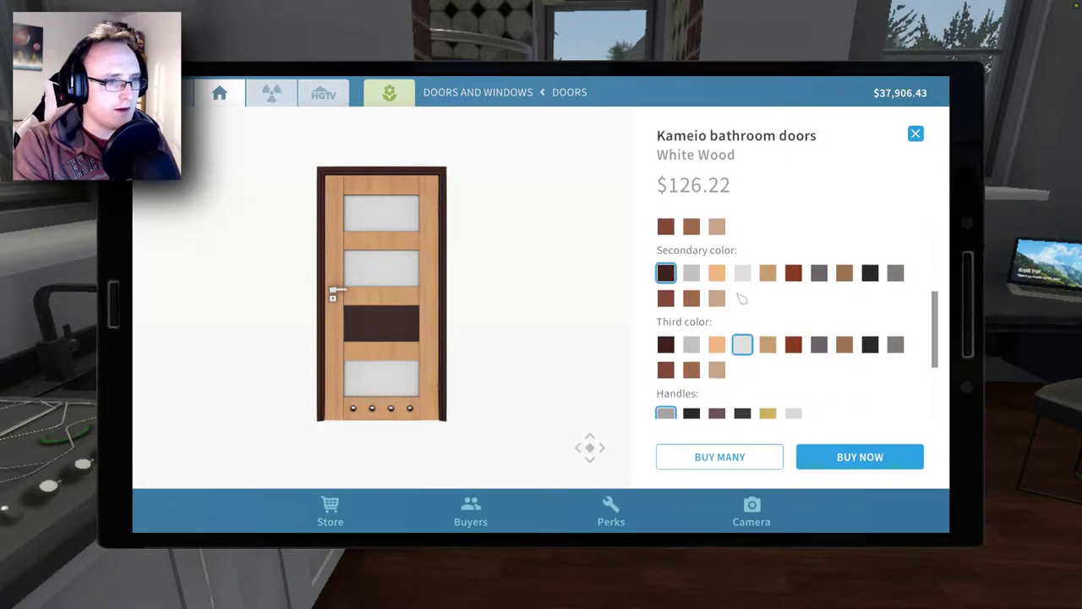
click(742, 272)
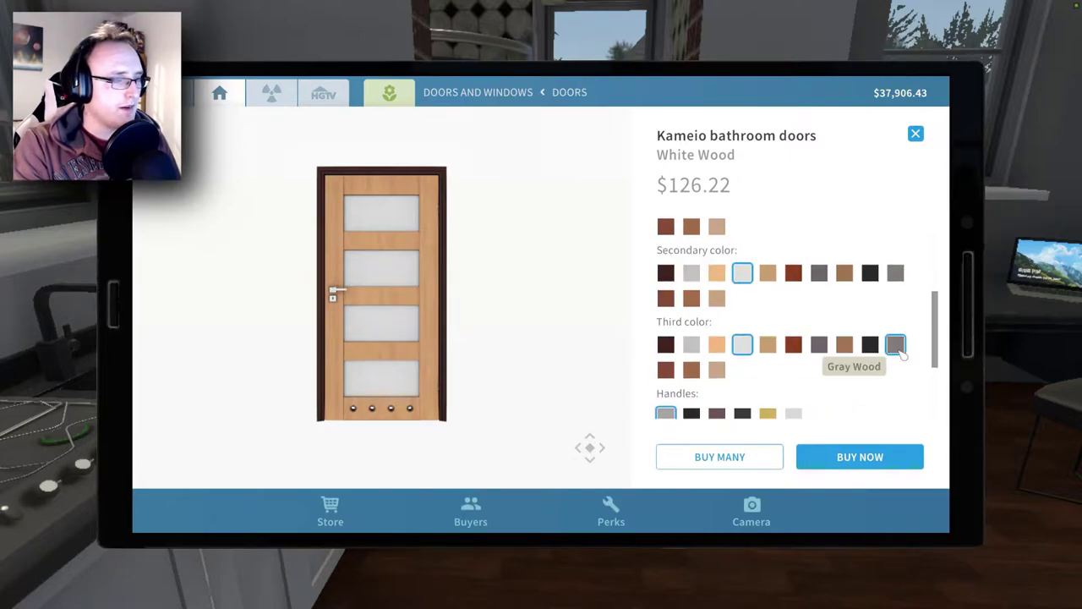
scroll(886, 355, down, 2)
scroll(761, 363, down, 2)
Compare detail colours, settle on White details, and give the frame a Light Nut finish
click(691, 332)
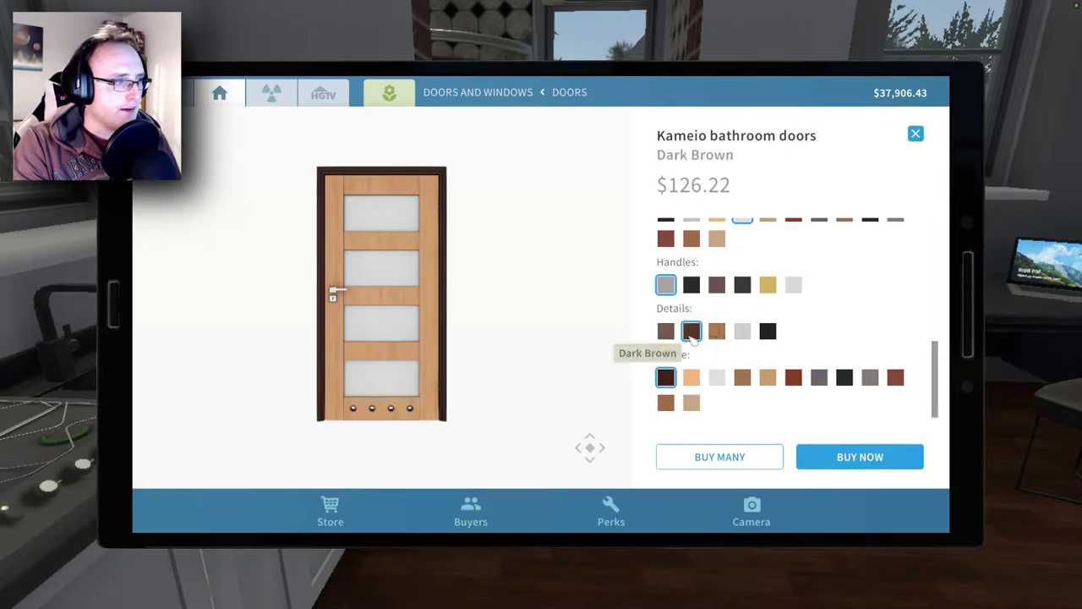
click(717, 331)
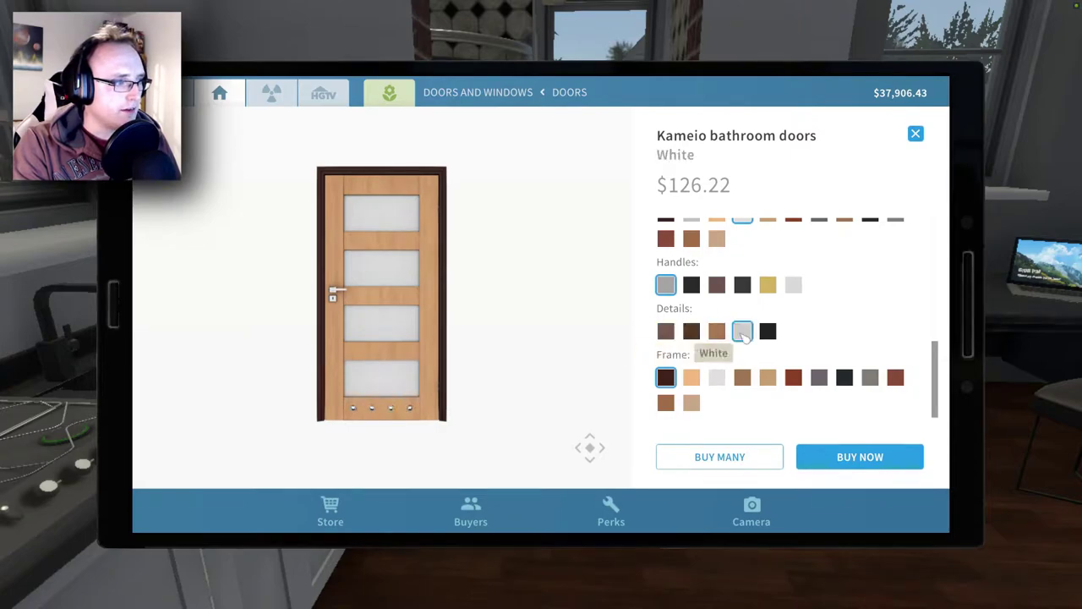
click(766, 331)
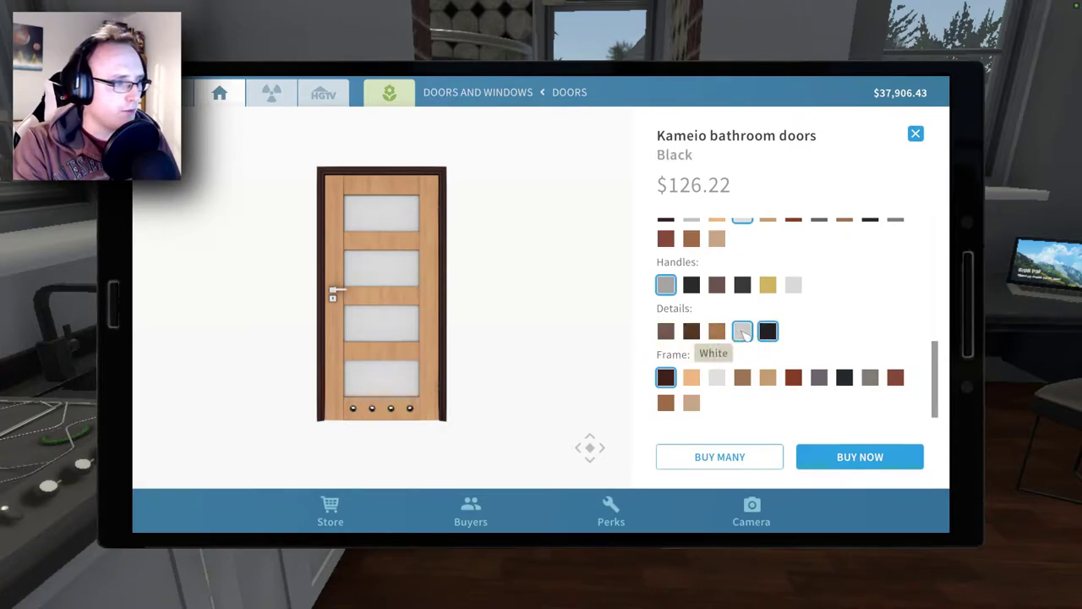
click(742, 330)
click(692, 330)
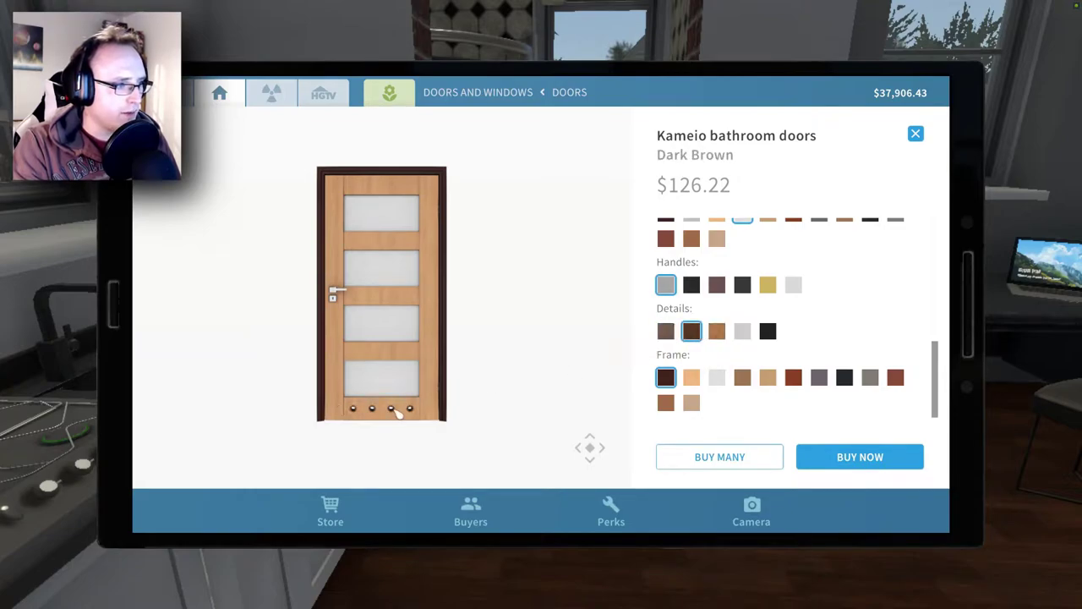
click(742, 330)
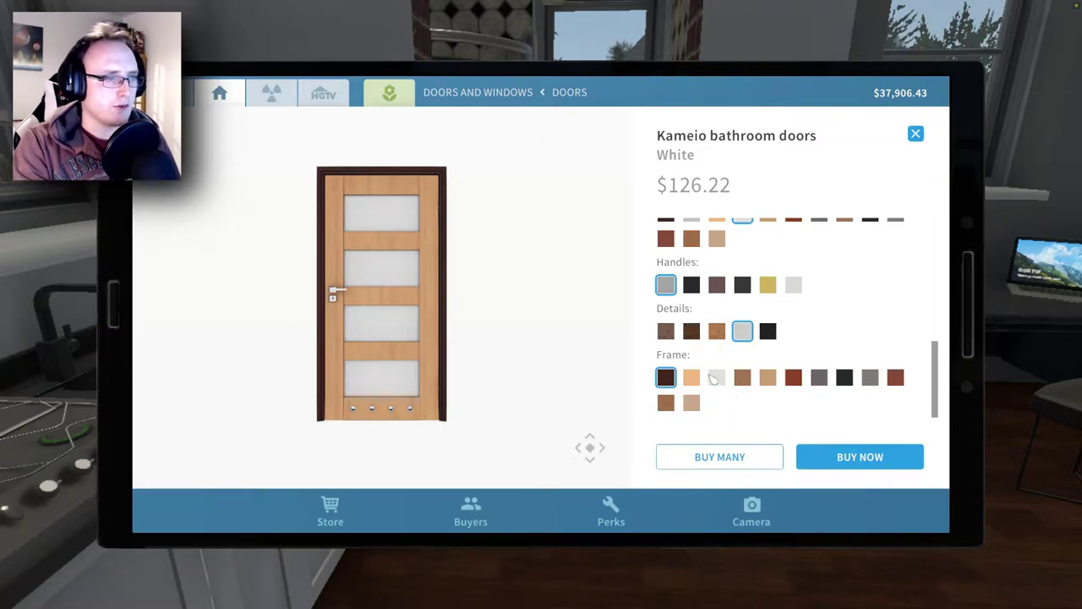
click(692, 402)
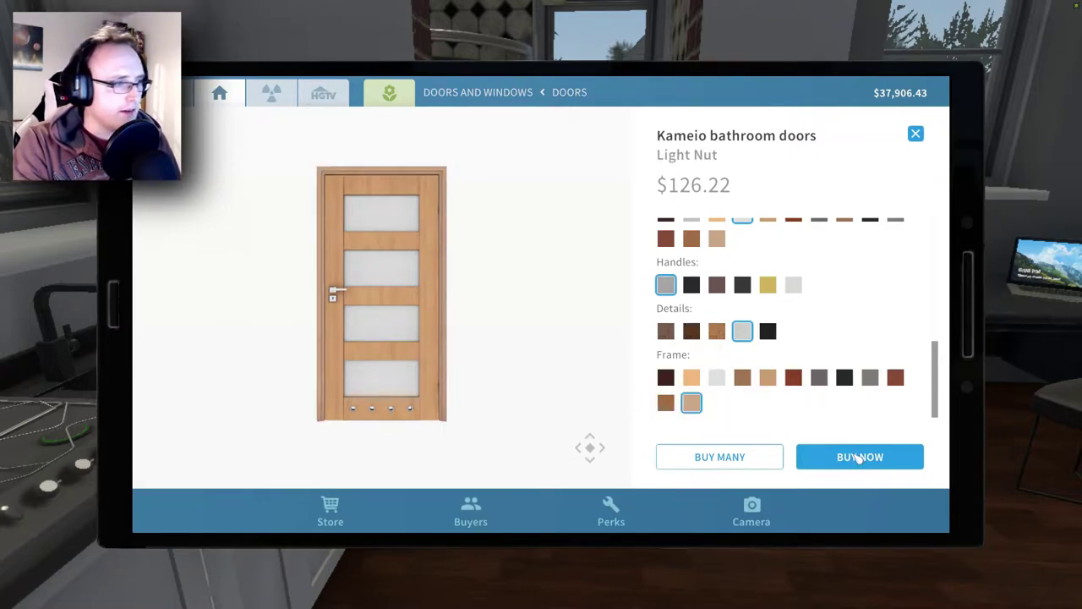
Buy the customised door, leaving $37,780.20, and hang it in the bathroom doorway
click(850, 457)
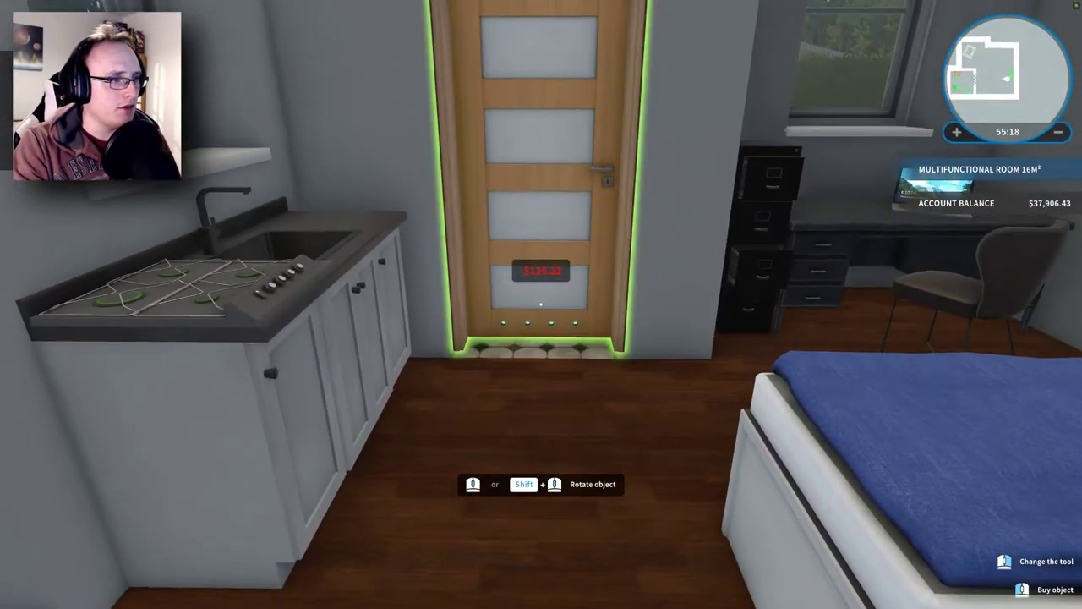
click(541, 304)
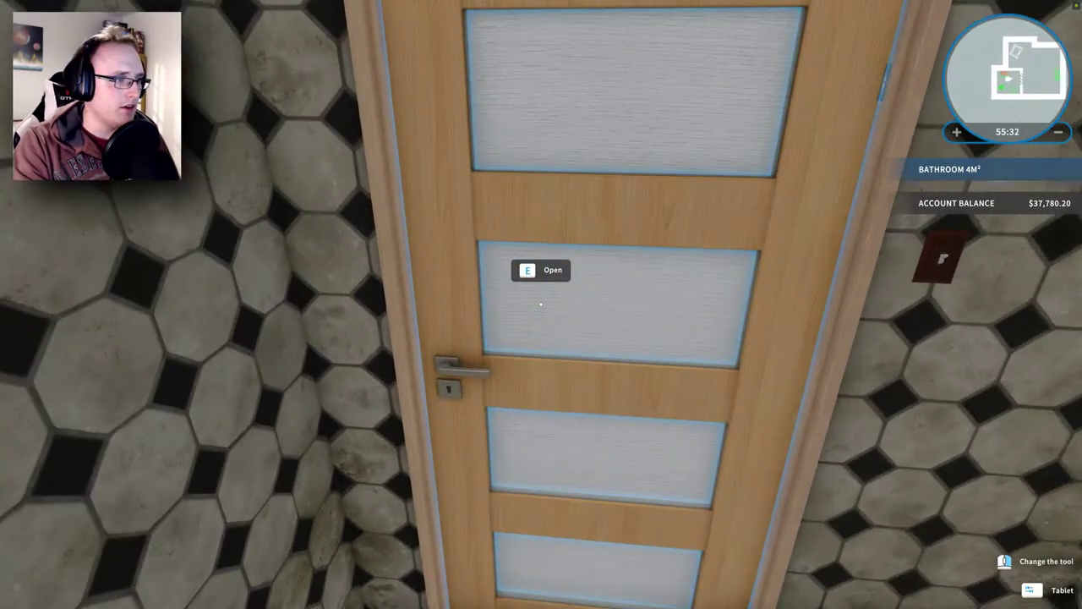
click(541, 304)
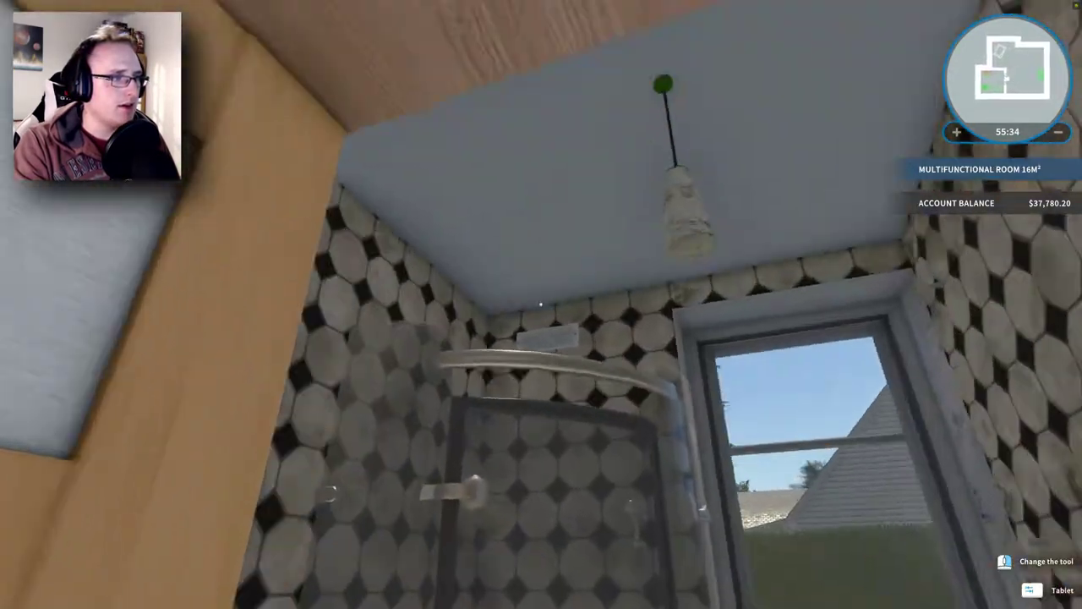
Walk from the bathroom past the kitchen counter and bed to the desk with the laptop
key(w)
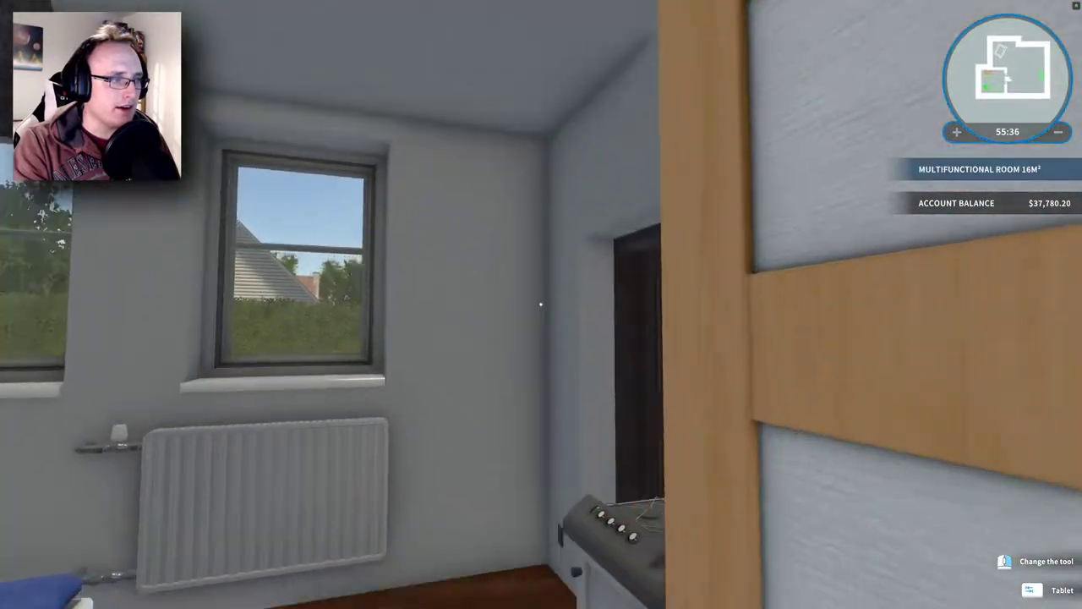
key(w)
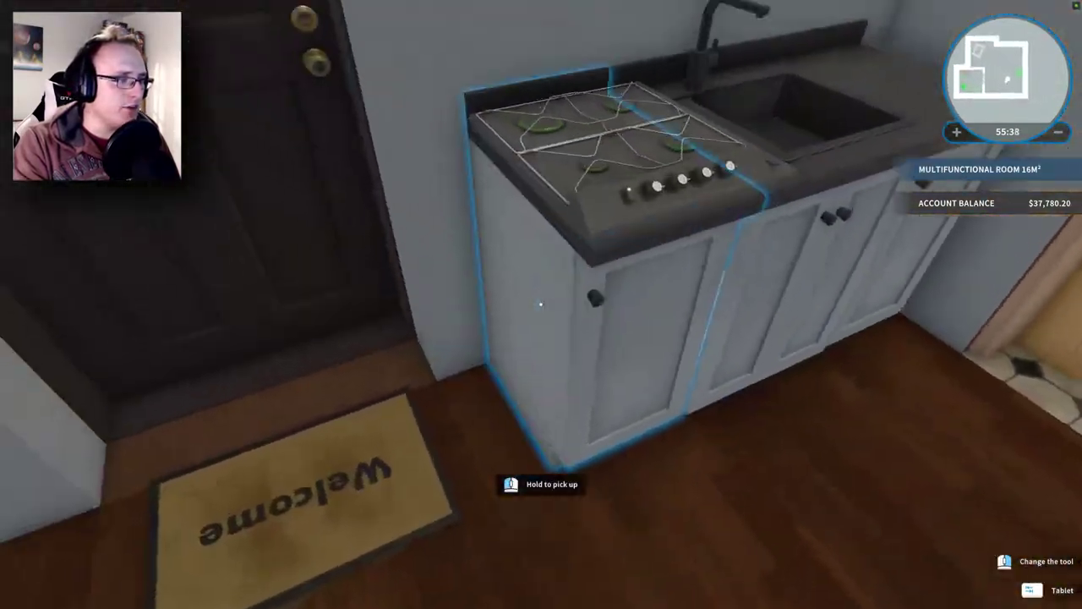
key(w)
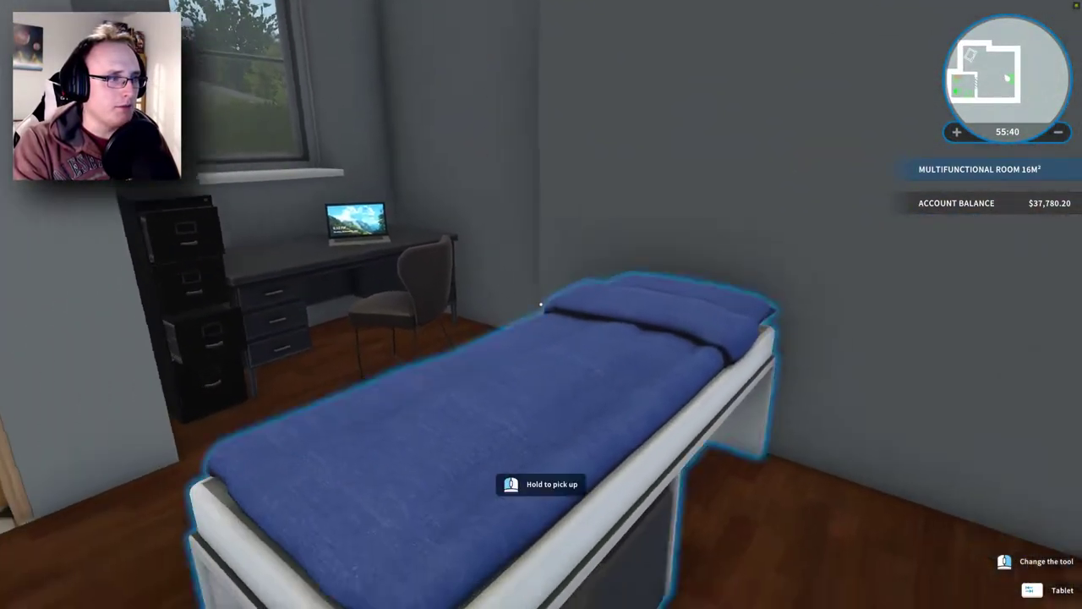
key(w)
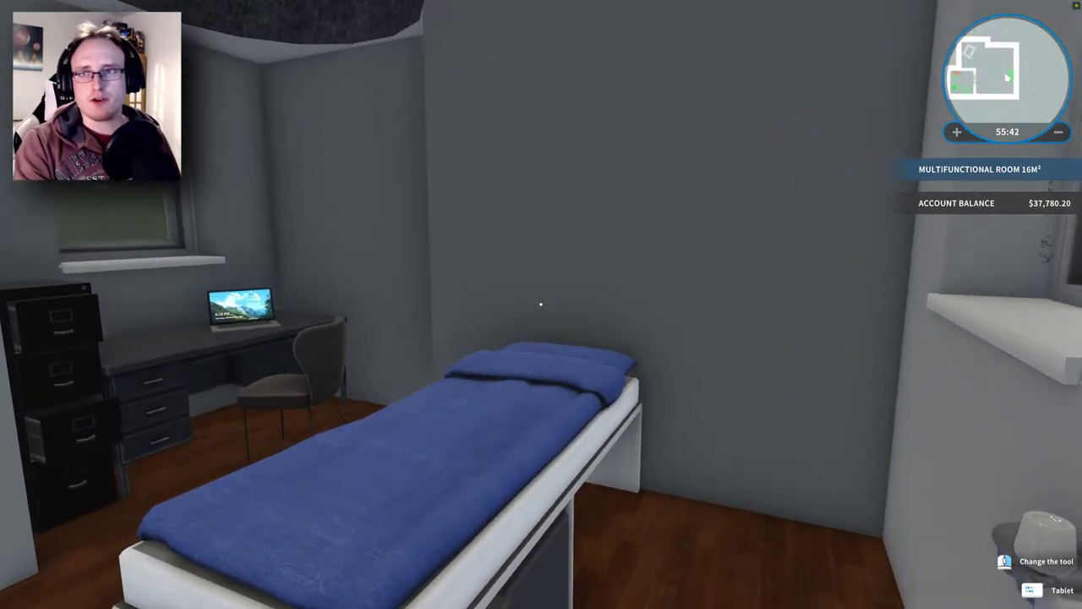
key(w)
key(w)
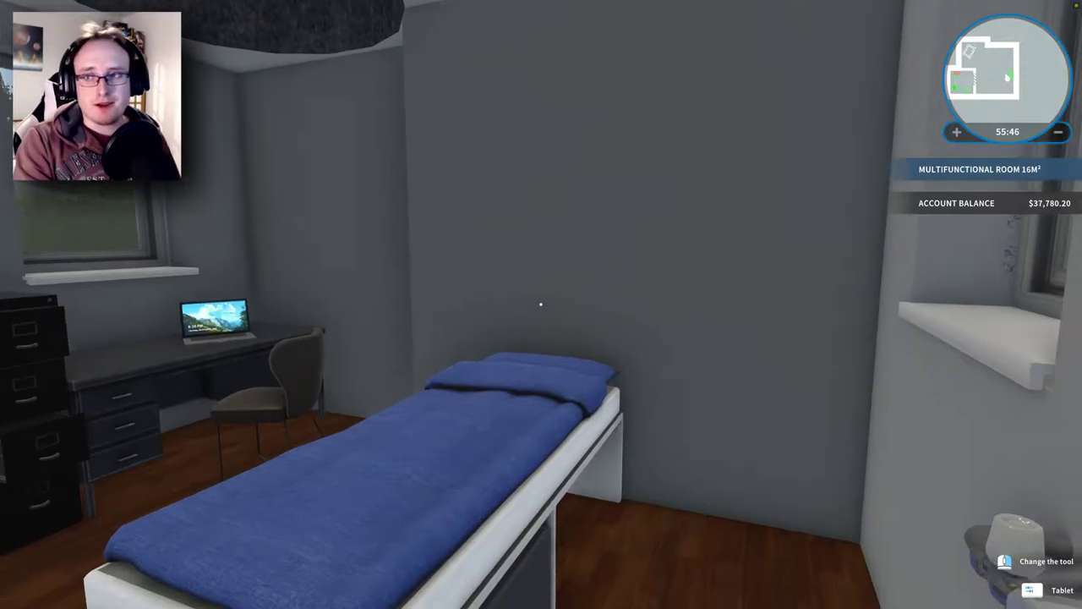
key(a)
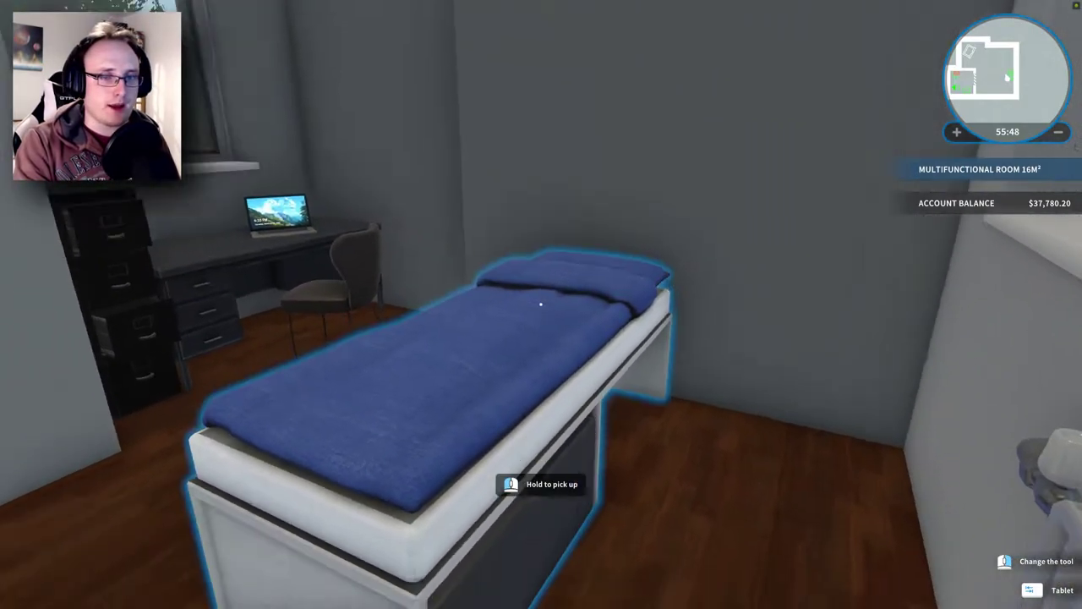
key(s)
key(s)
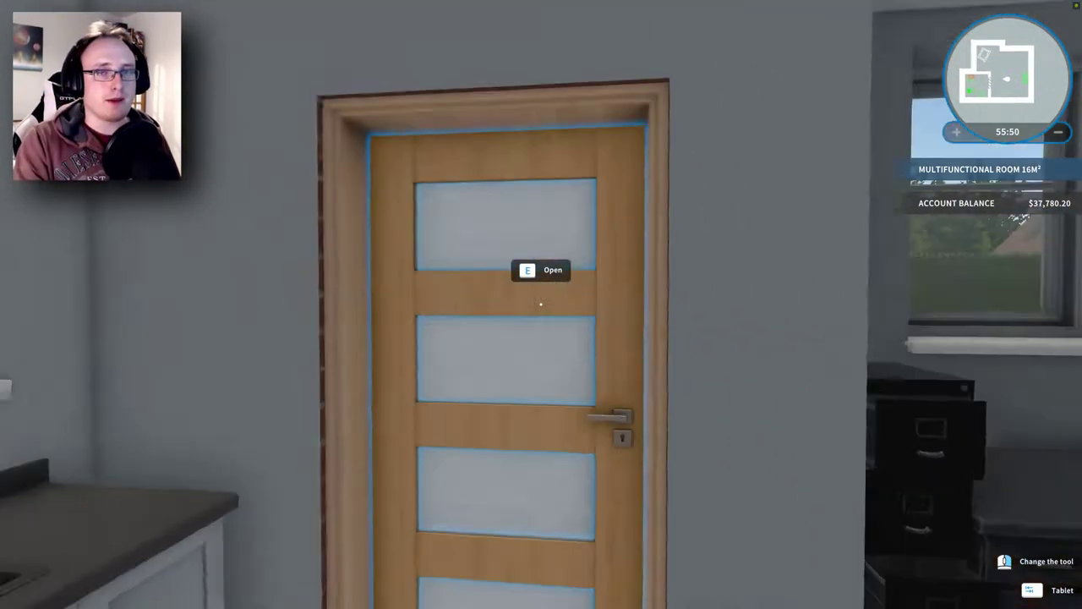
key(w)
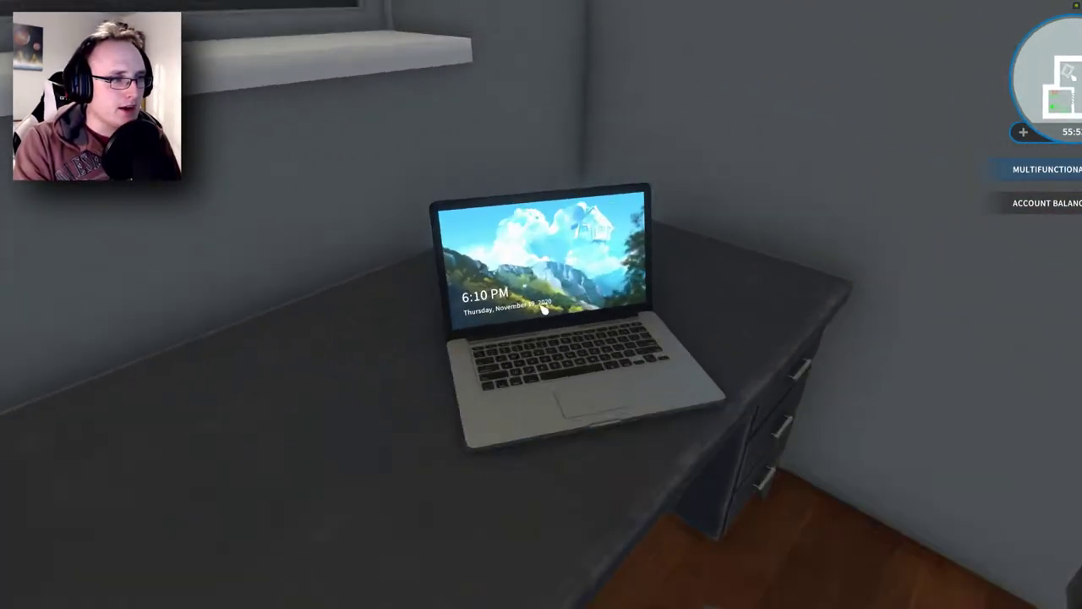
Read the 'Baby on the way' mail on the laptop and accept the job
click(544, 308)
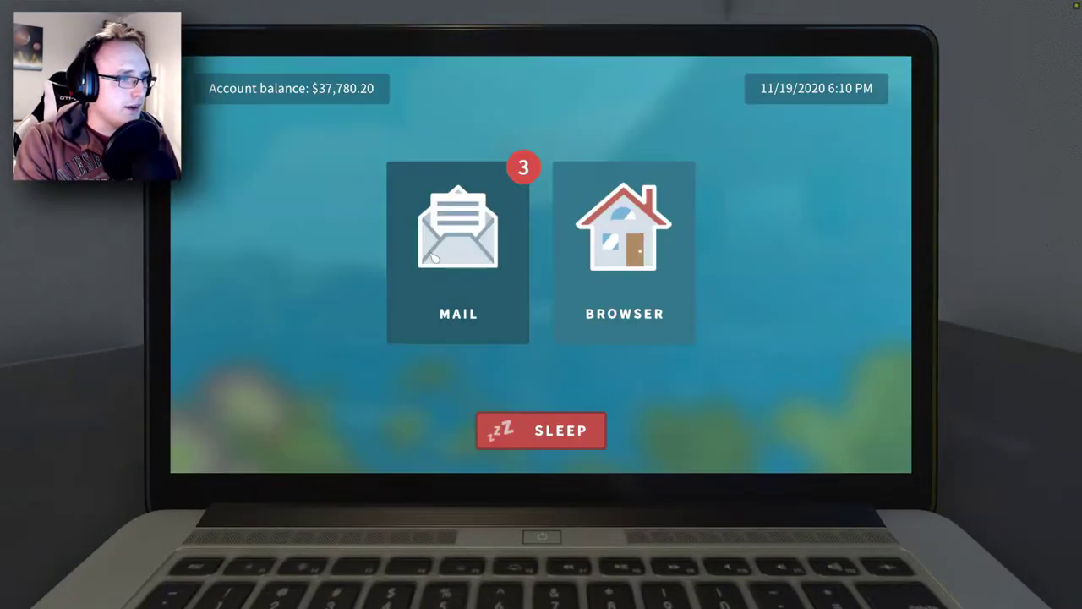
click(461, 245)
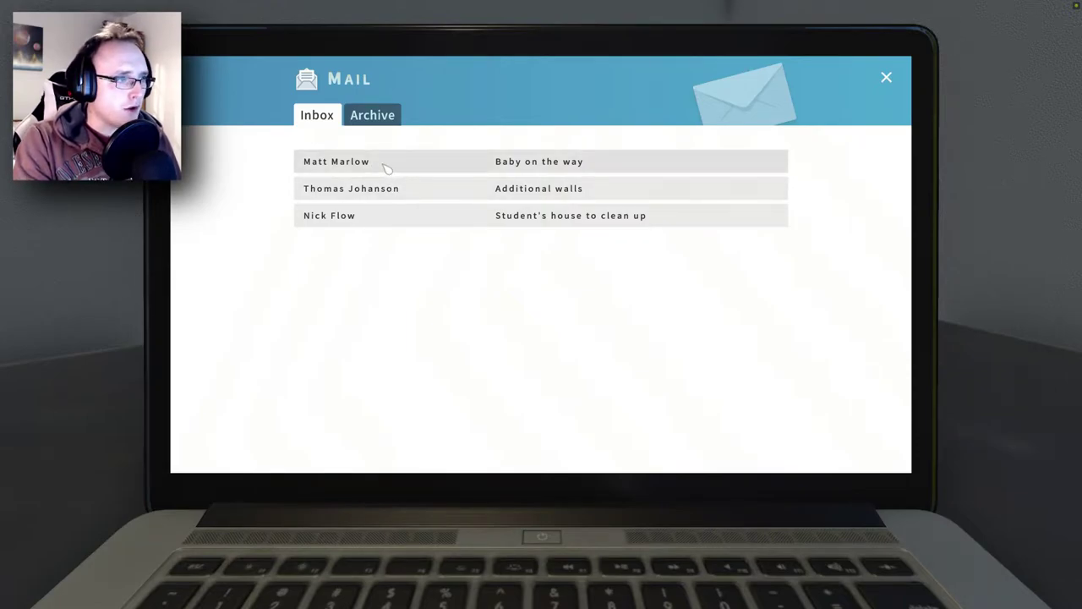
click(385, 166)
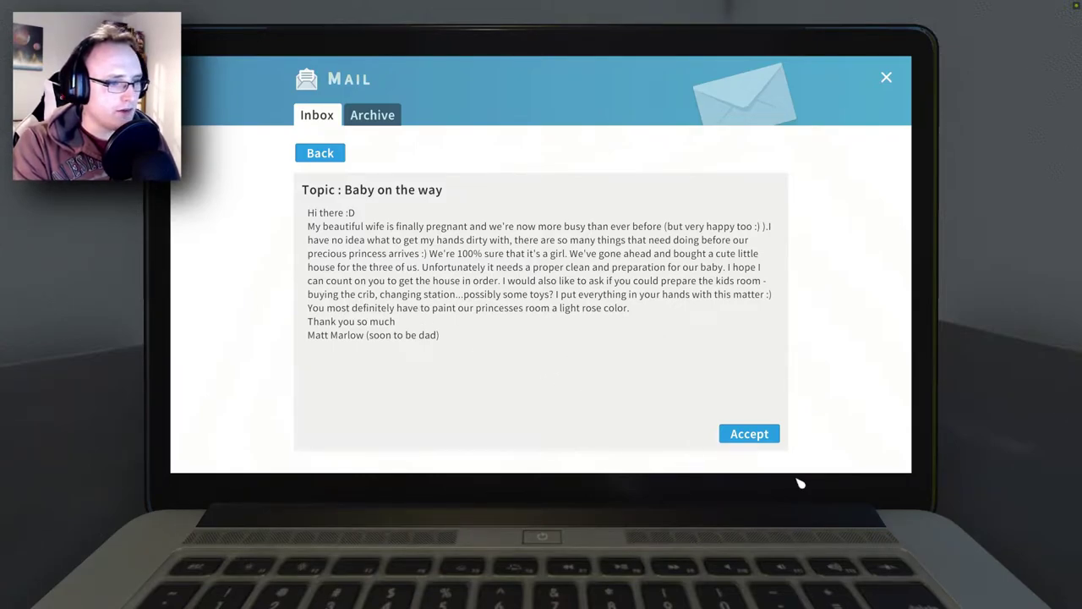
click(748, 439)
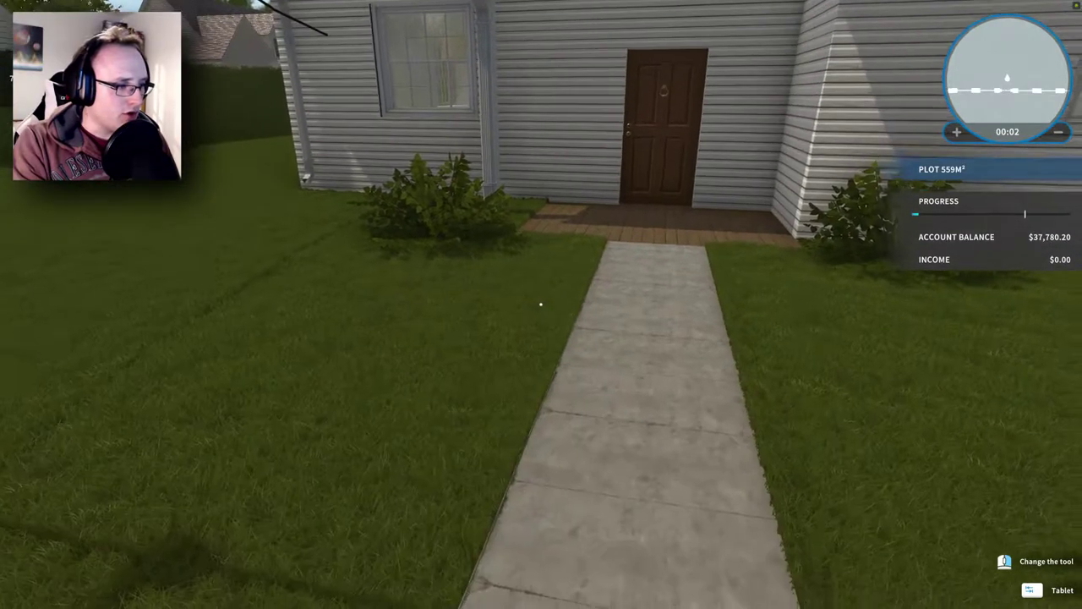
Walk up the path, open the front door and enter the client's 9 m² corridor
key(w)
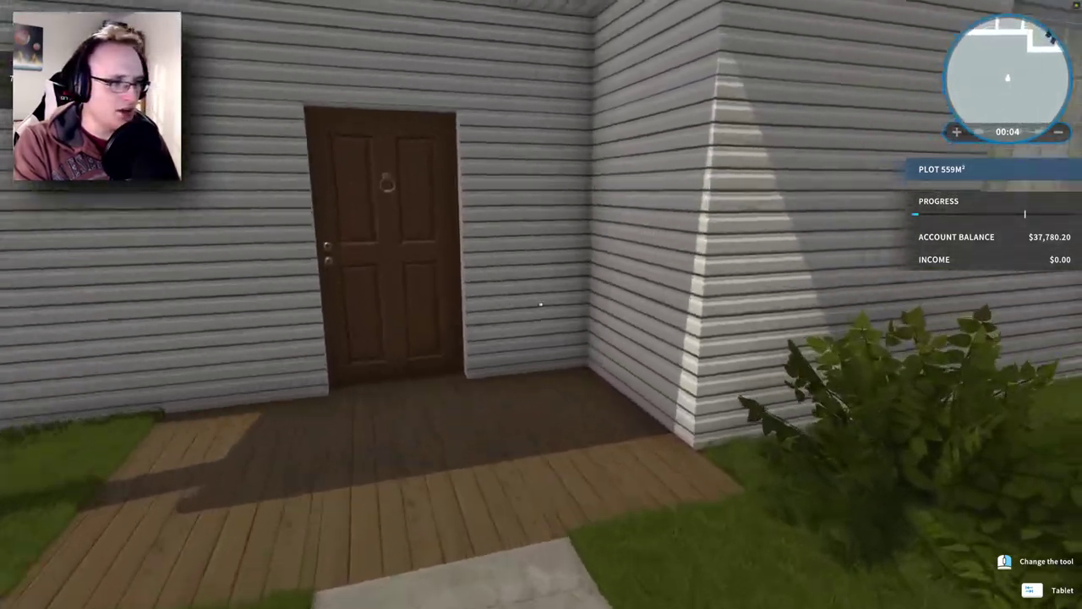
key(w)
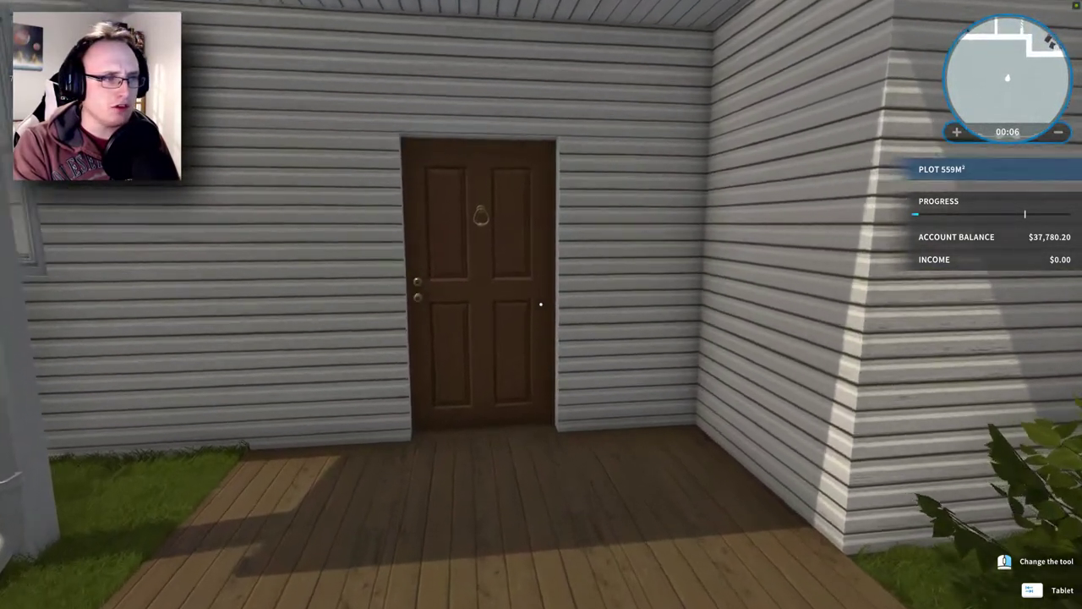
key(e)
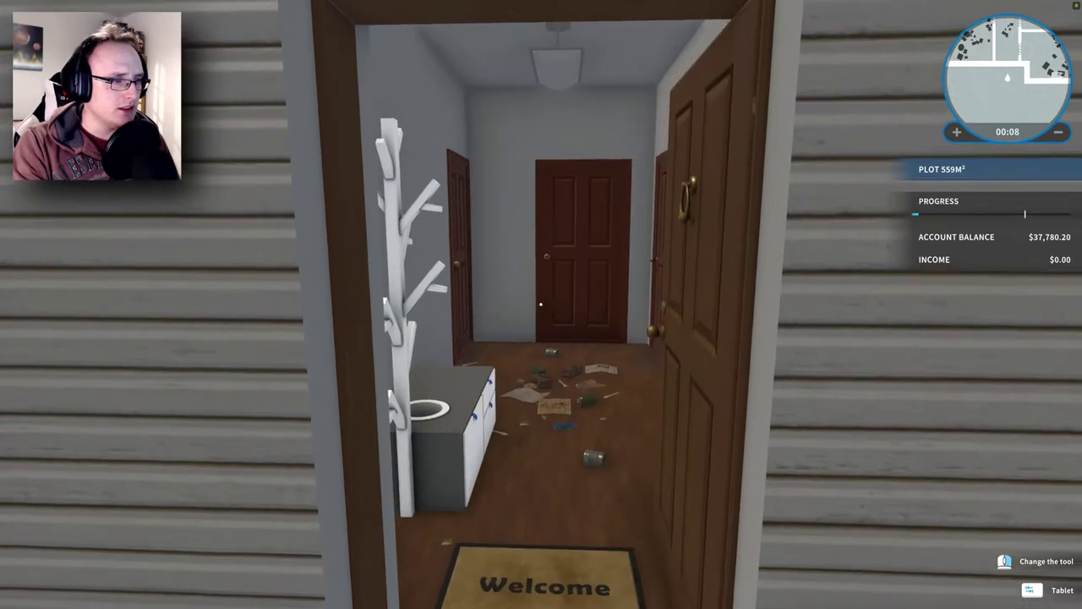
key(w)
key(s)
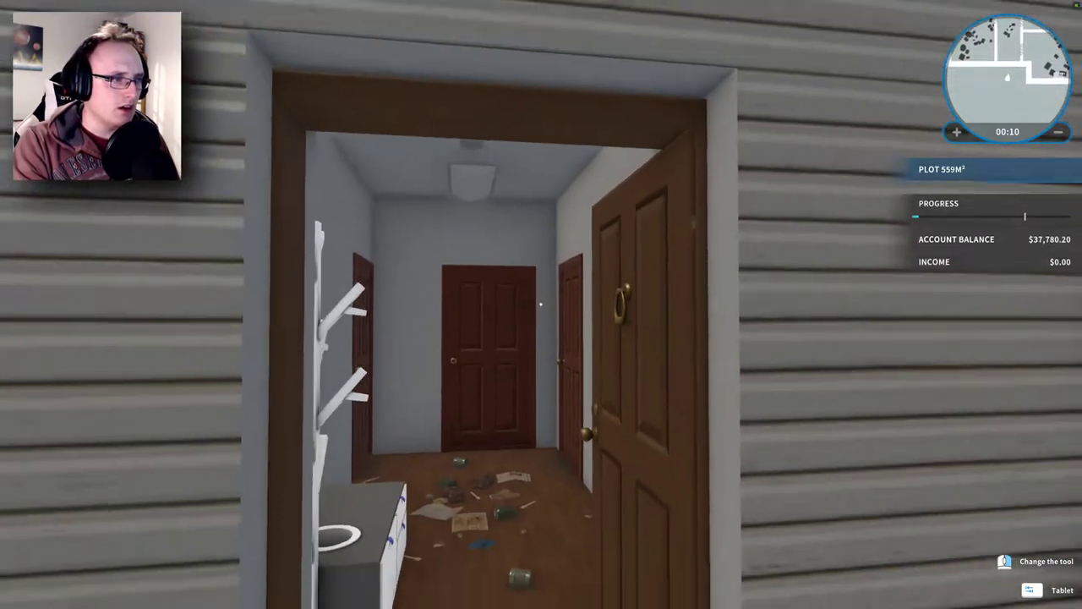
key(s)
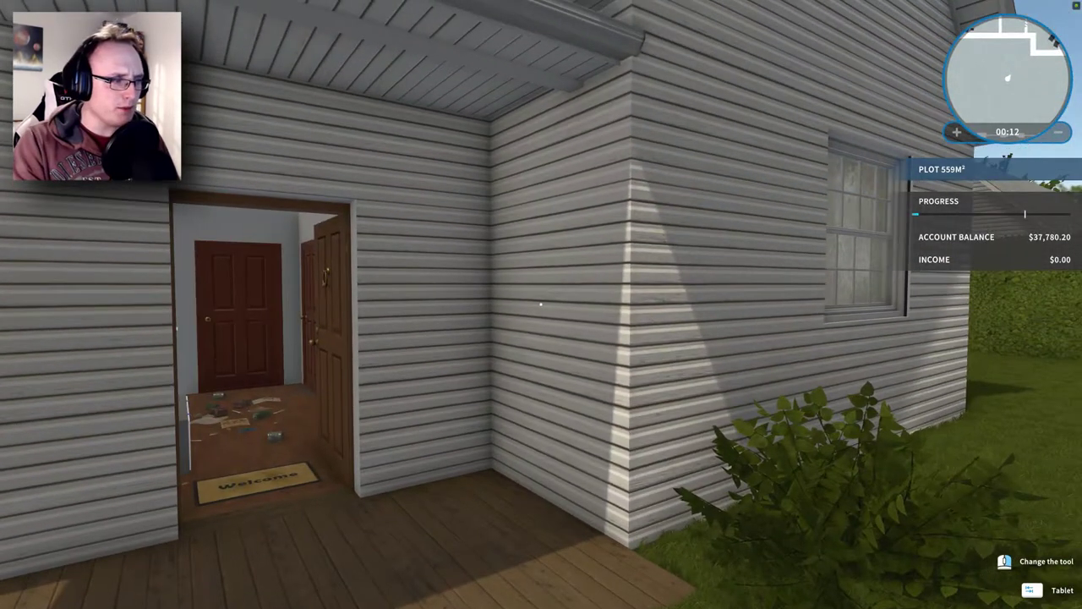
key(w)
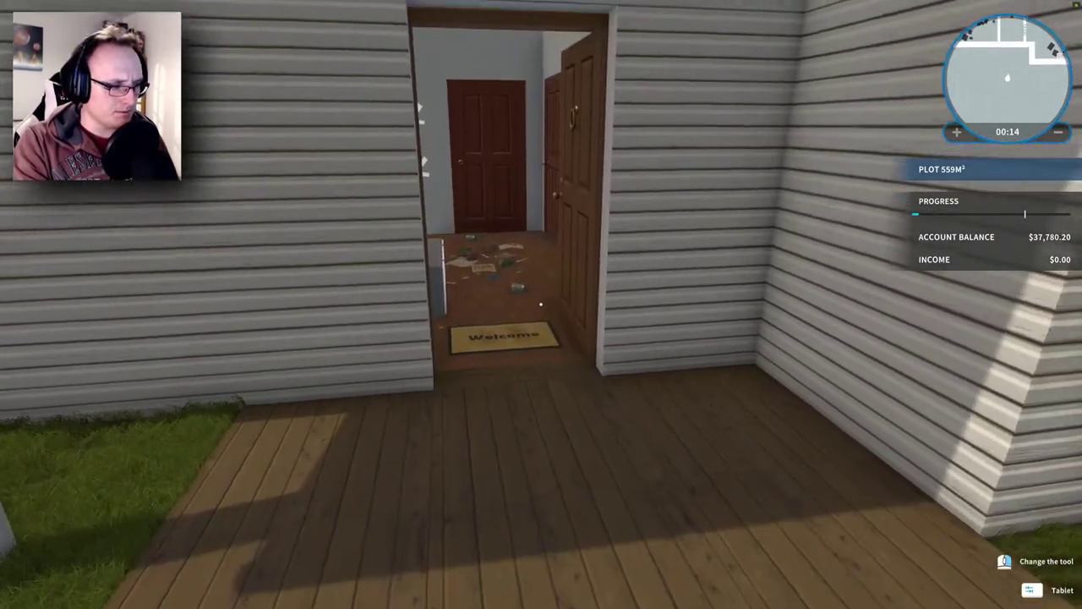
key(w)
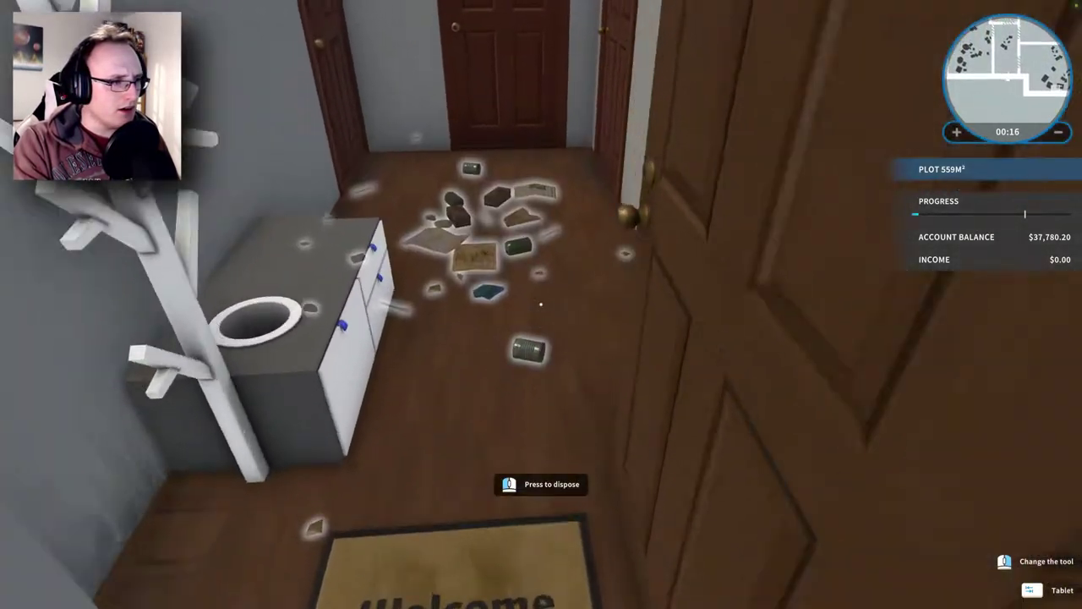
key(s)
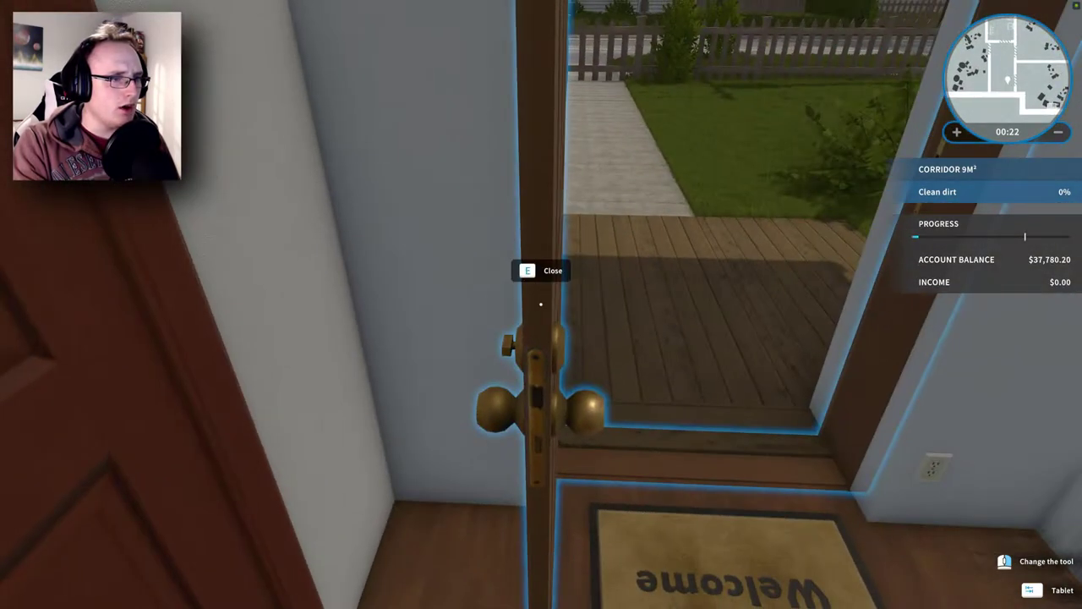
Enter the first room and dispose of its floor trash and boxes
key(e)
key(w)
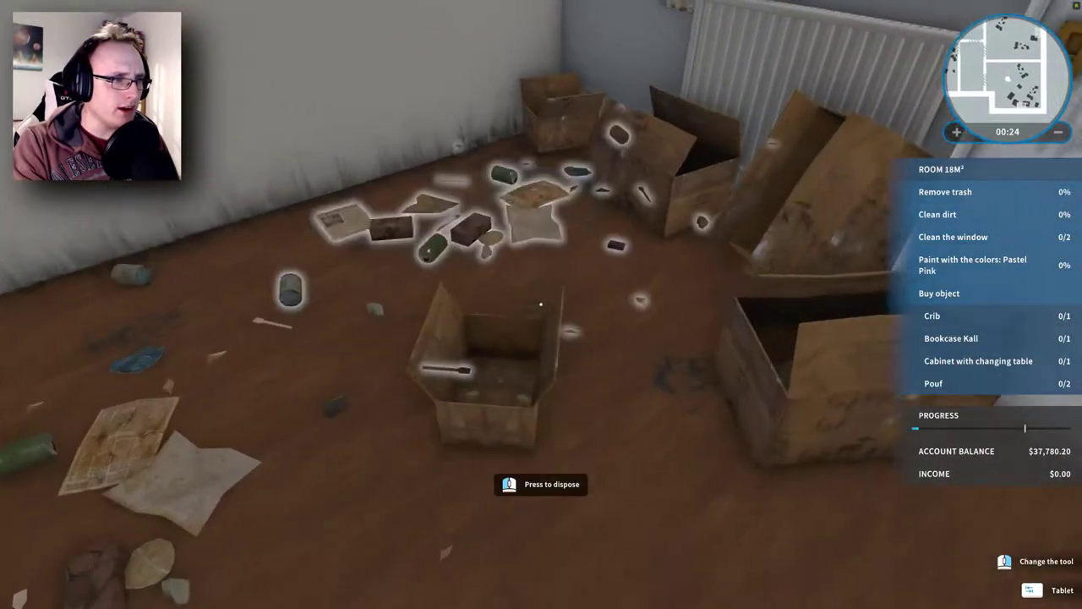
click(541, 304)
click(541, 304)
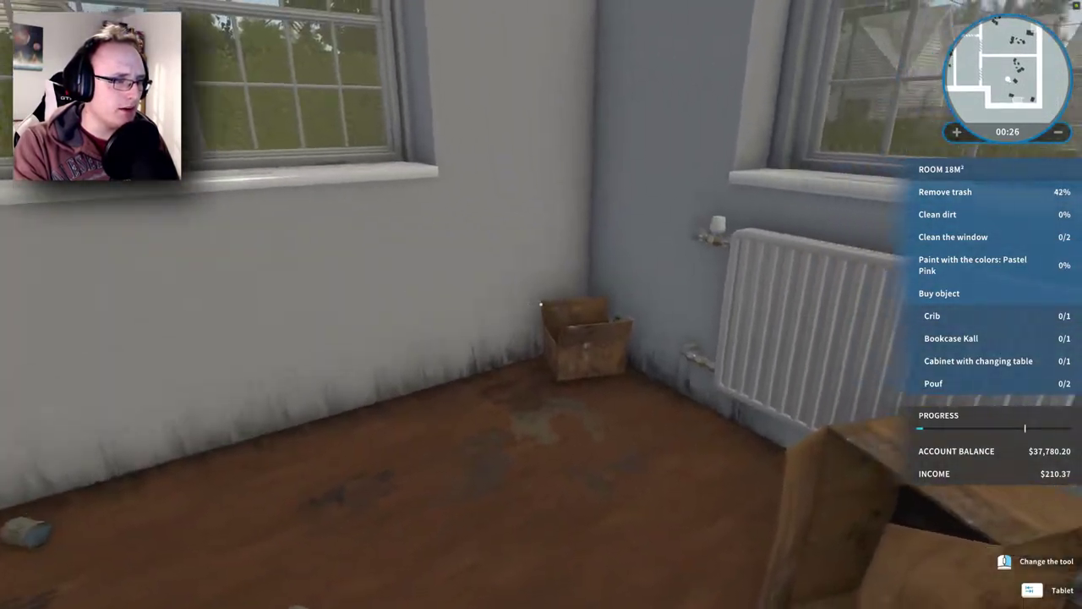
click(541, 304)
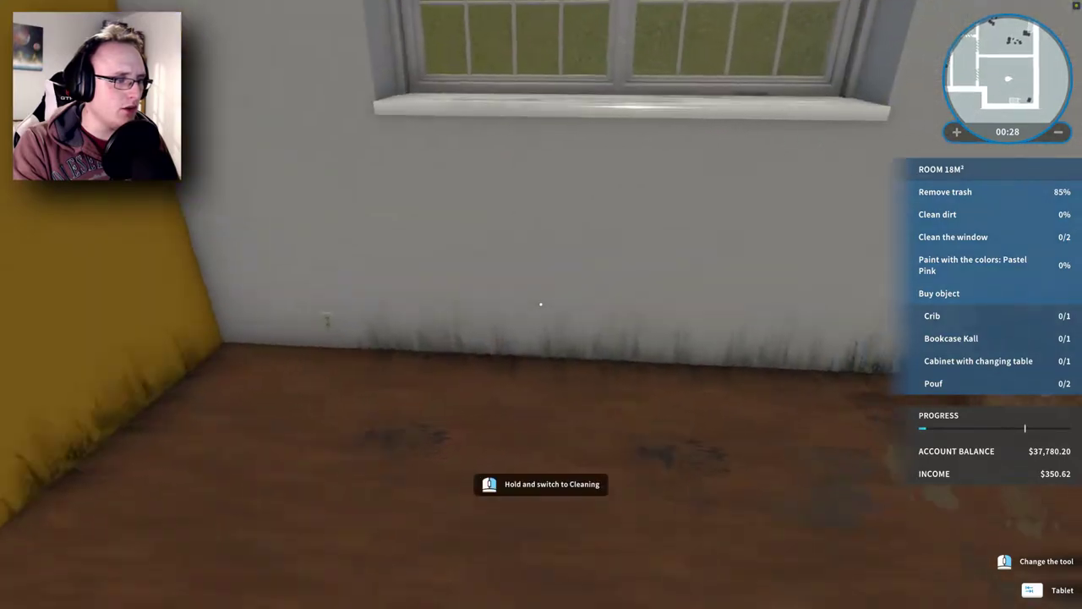
click(541, 304)
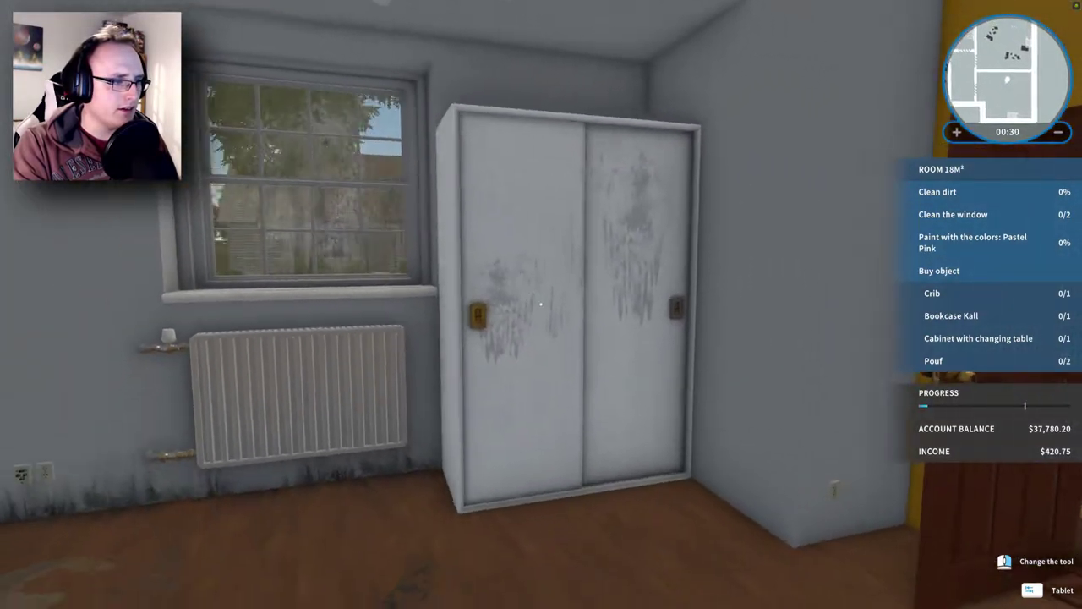
Walk past the wardrobe into the corridor and open the bedroom door
key(w)
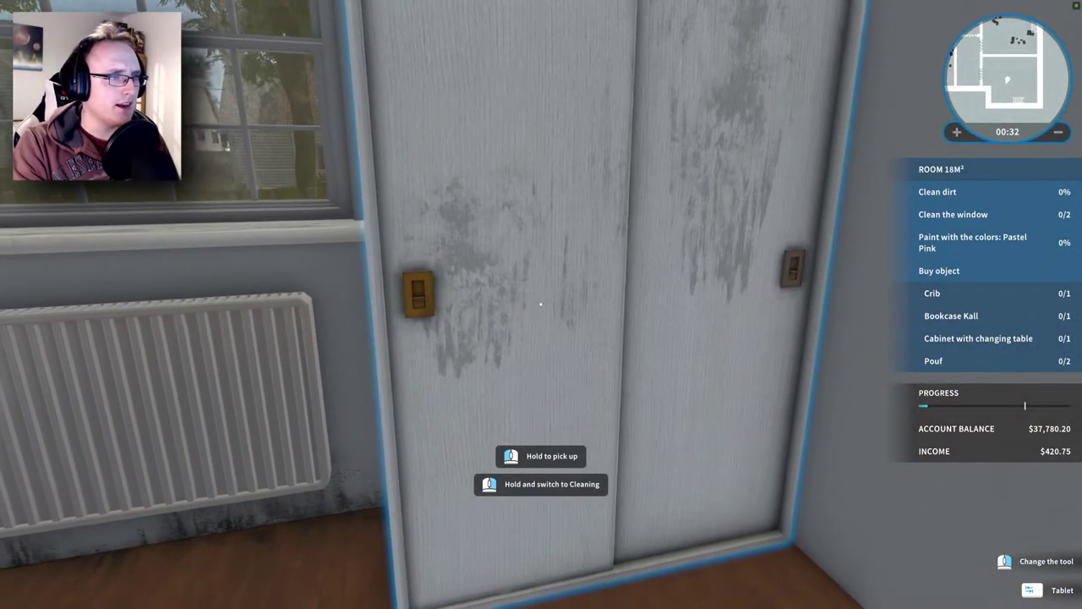
key(w)
key(w)
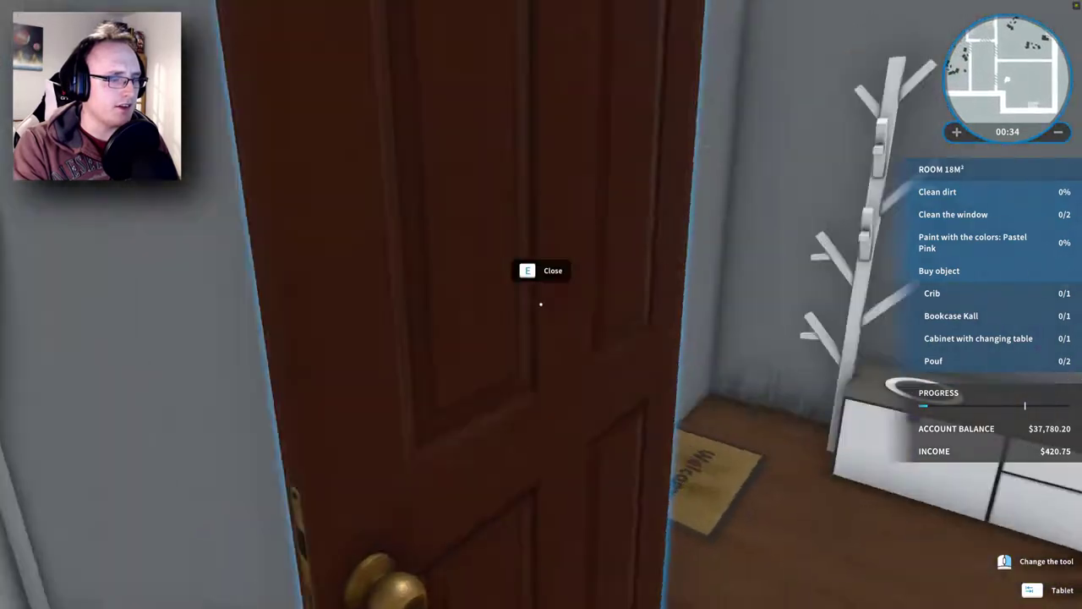
key(w)
key(w)
key(w)
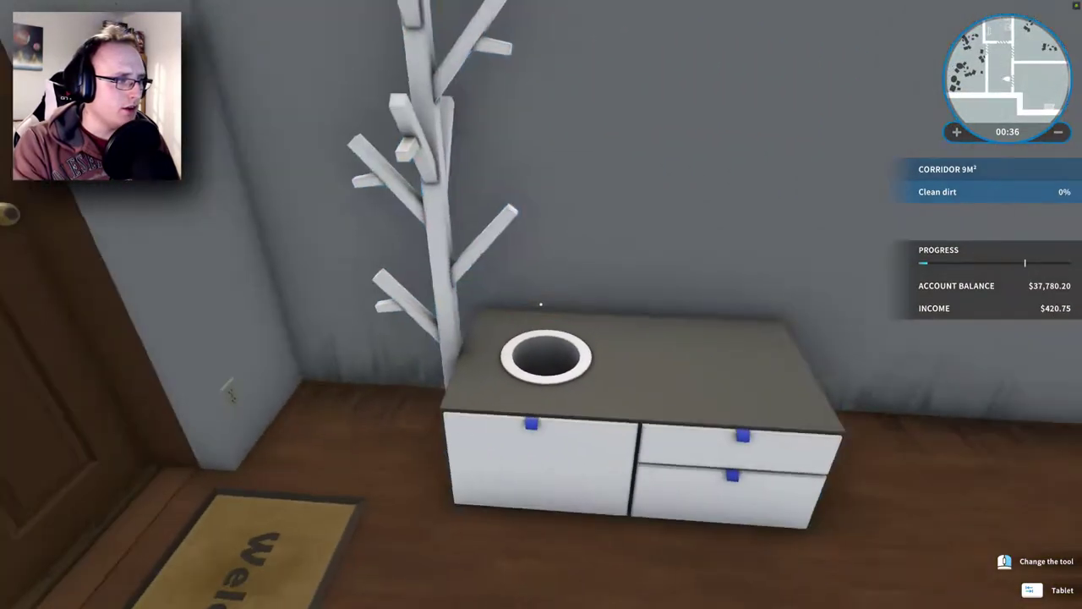
key(w)
key(e)
key(w)
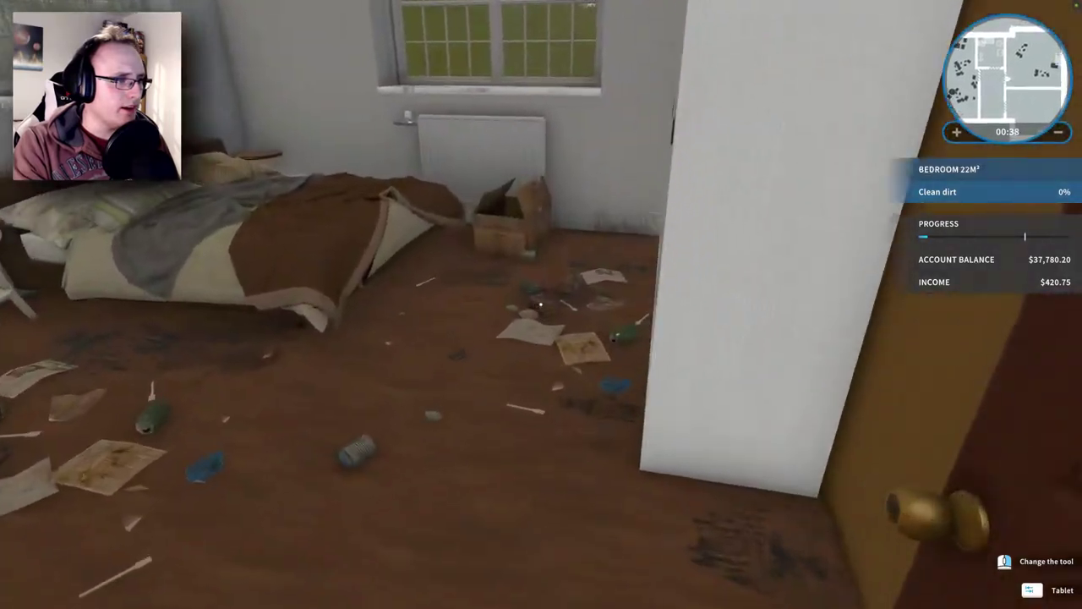
key(w)
key(w)
key(w)
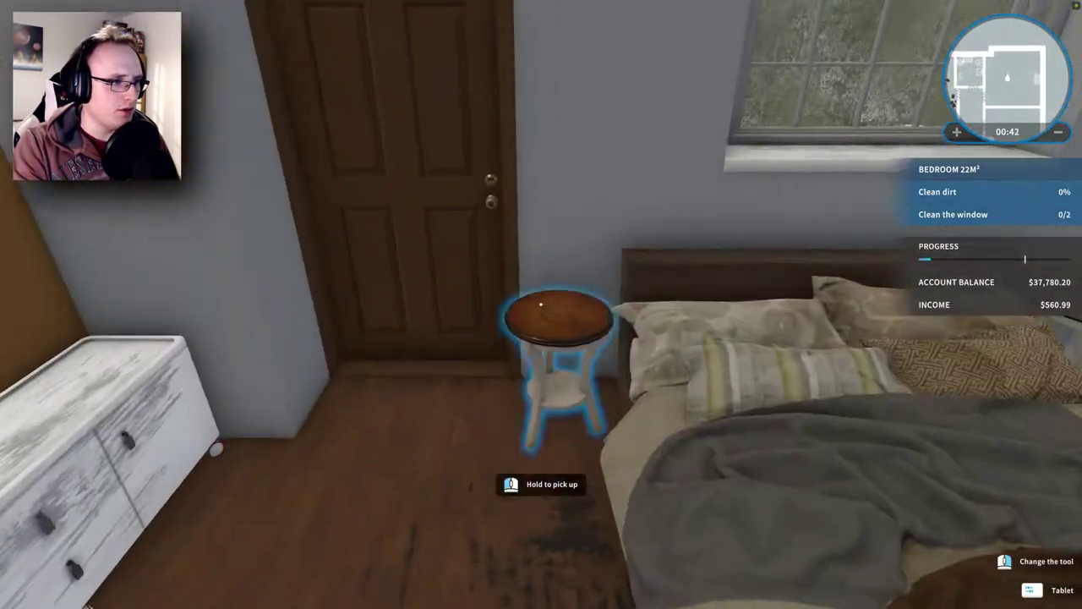
Cross the bedroom and go into the living room with kitchenette
key(w)
key(w)
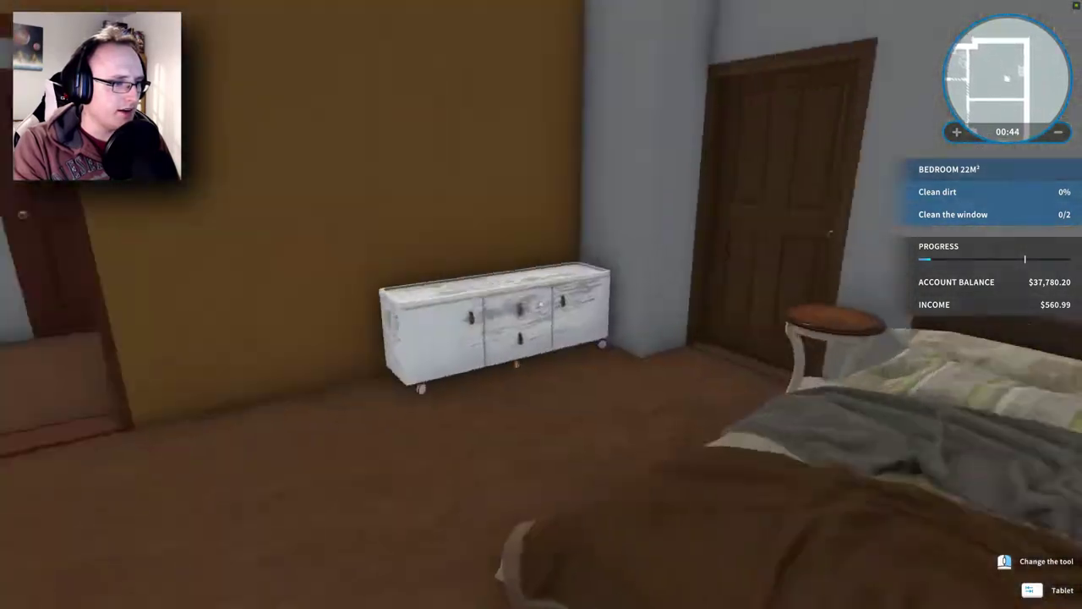
key(w)
key(w)
key(w)
key(w)
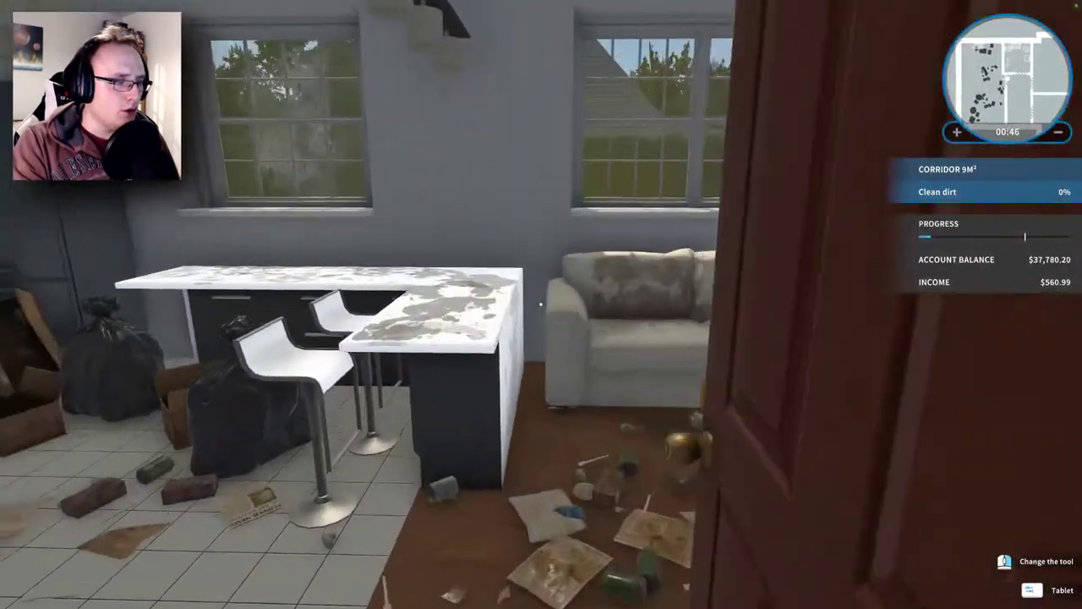
key(w)
key(w)
key(w)
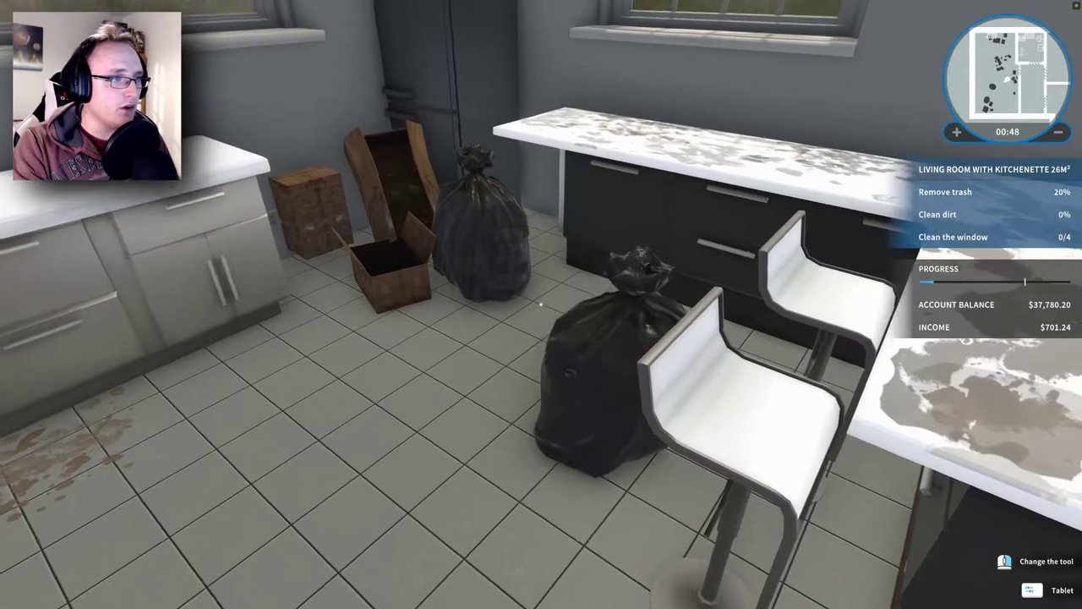
Dispose of the kitchenette's trash bags, boxes and litter, then open the bathroom door
click(541, 303)
key(w)
click(541, 302)
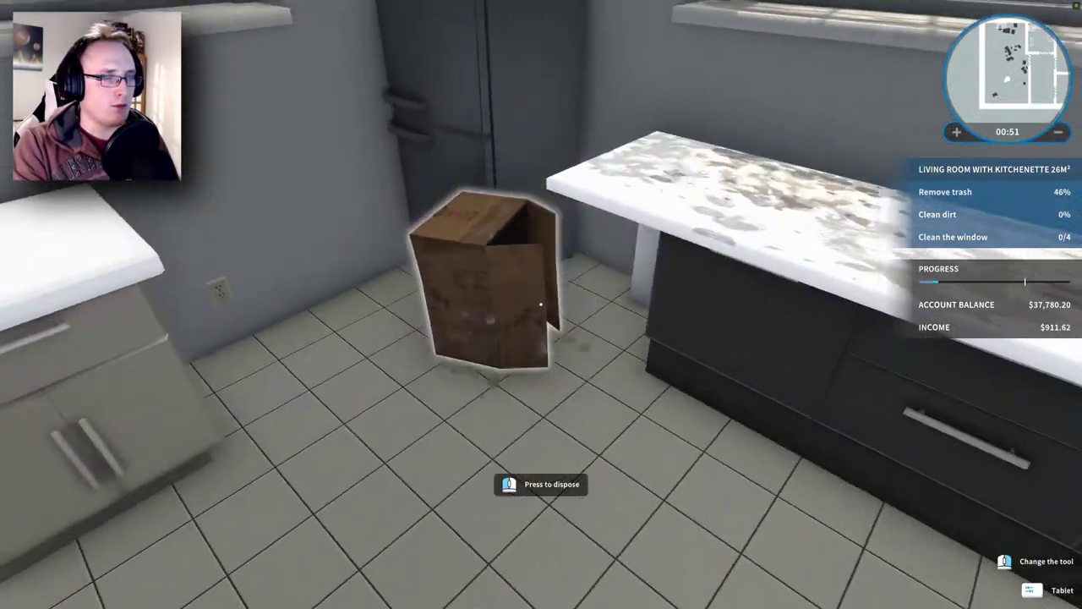
click(541, 303)
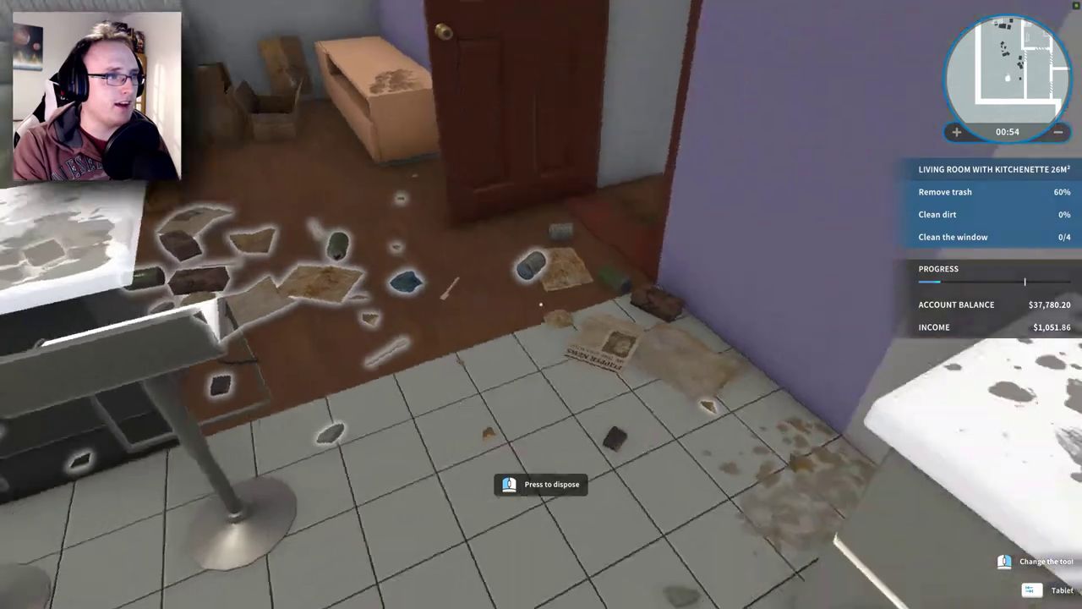
click(541, 303)
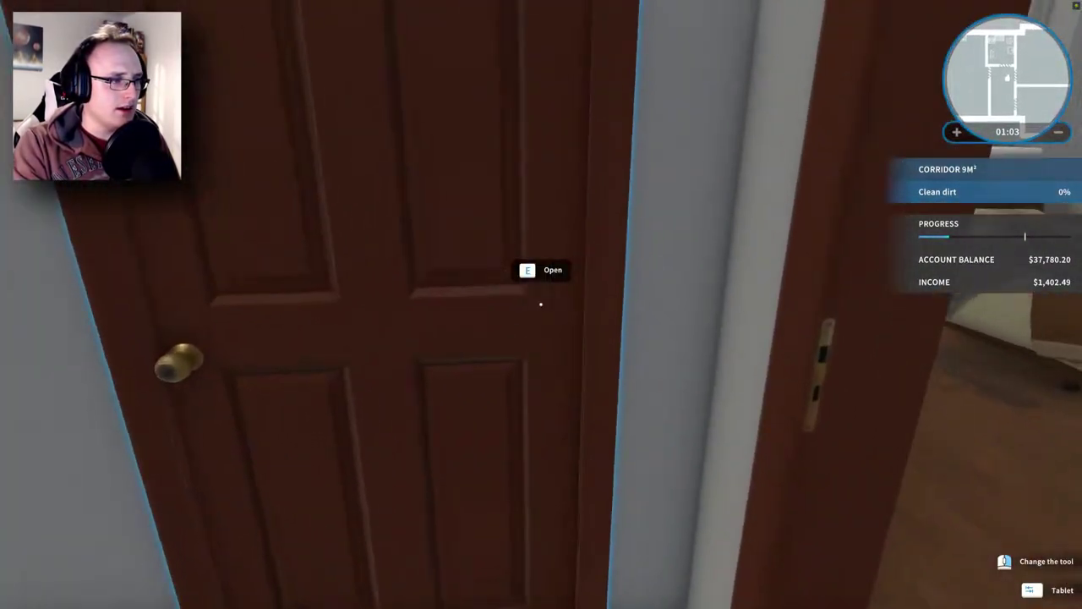
click(541, 304)
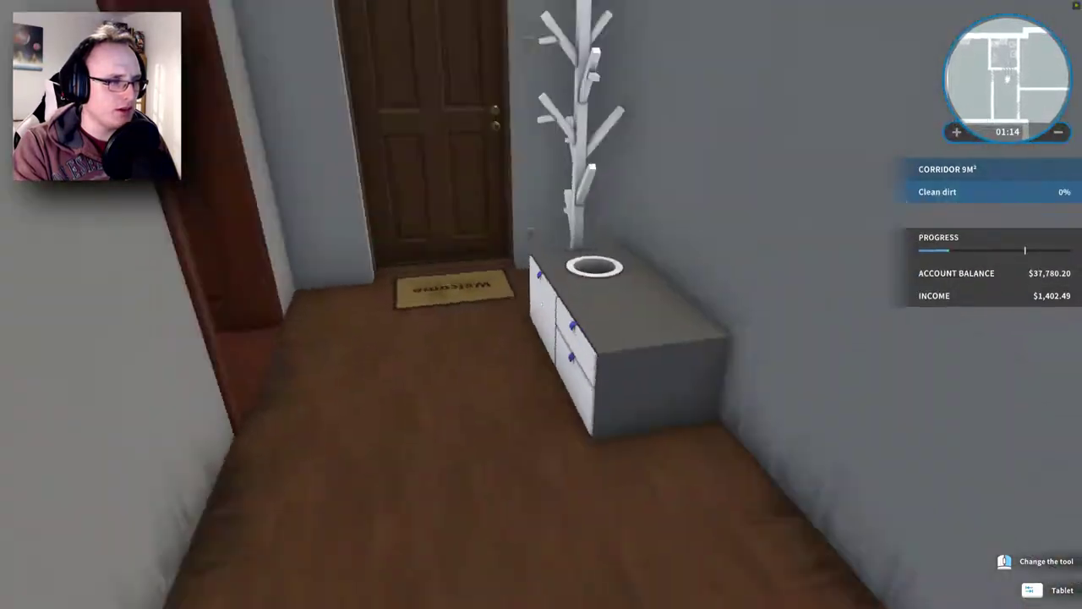
Equip the cleaning mop and scrub dirt off the baseboard, radiator wall and window
key(e)
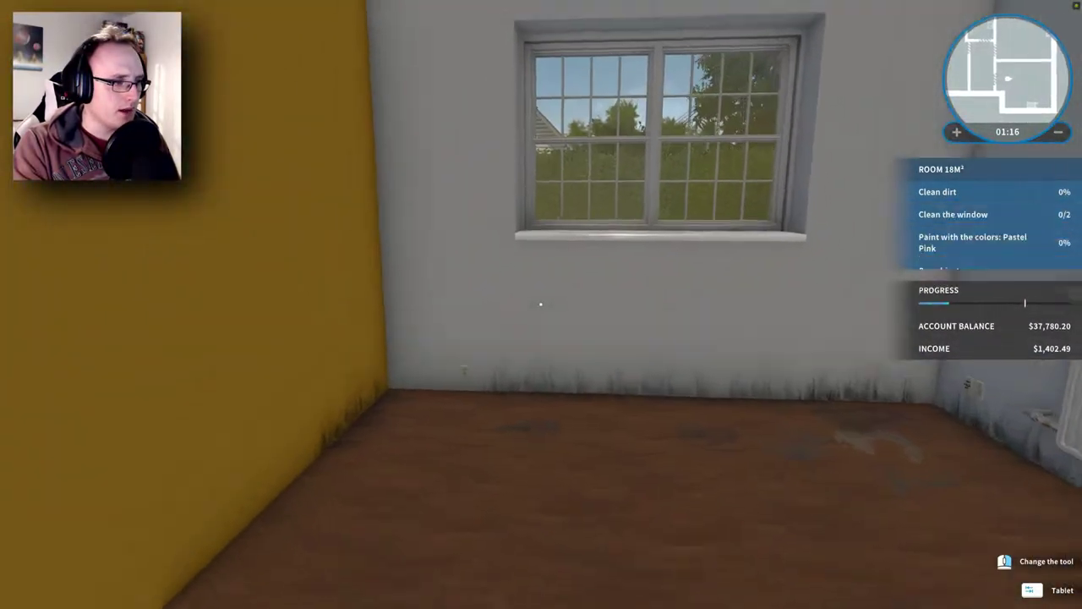
key(Tab)
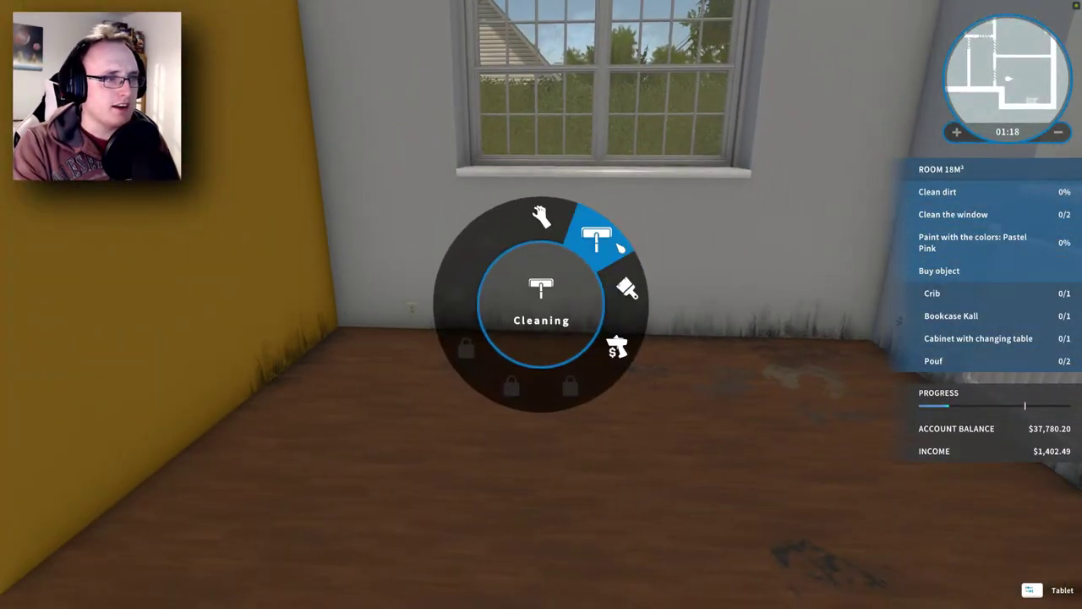
click(541, 304)
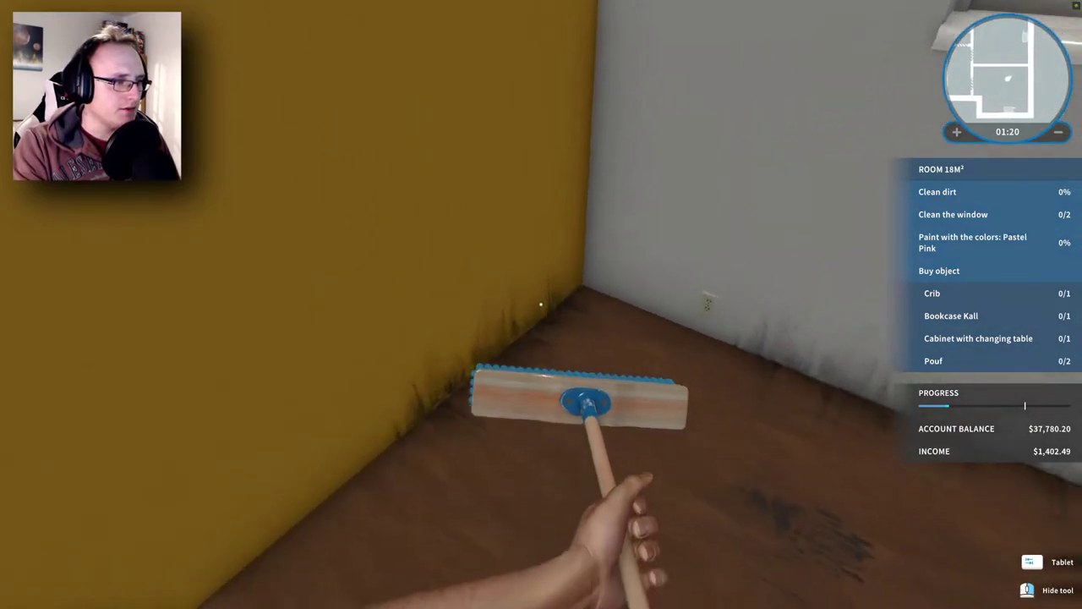
drag(541, 305, 541, 304)
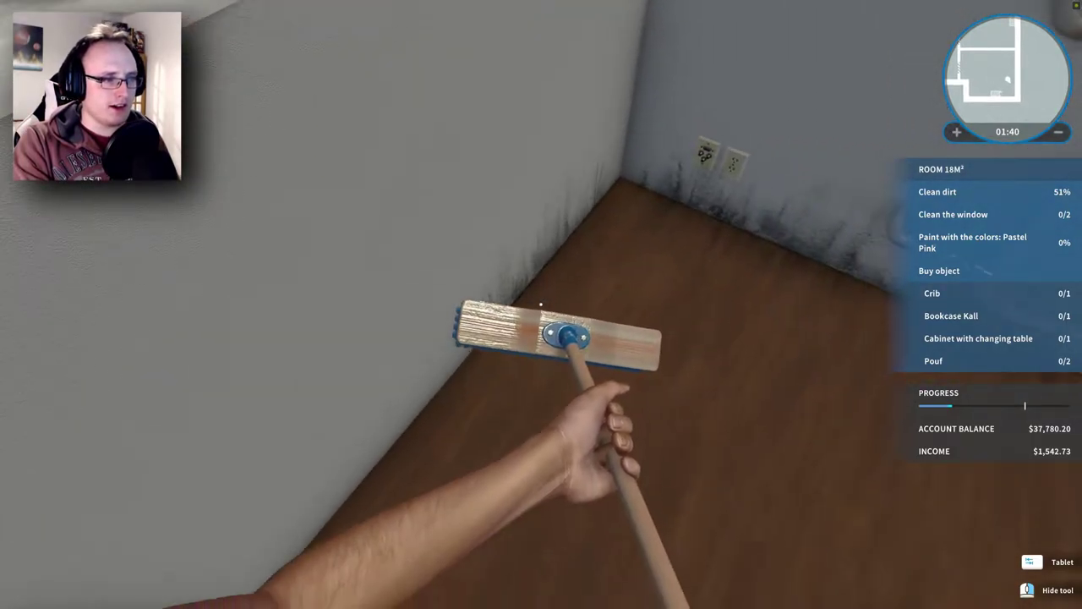
drag(541, 304, 541, 305)
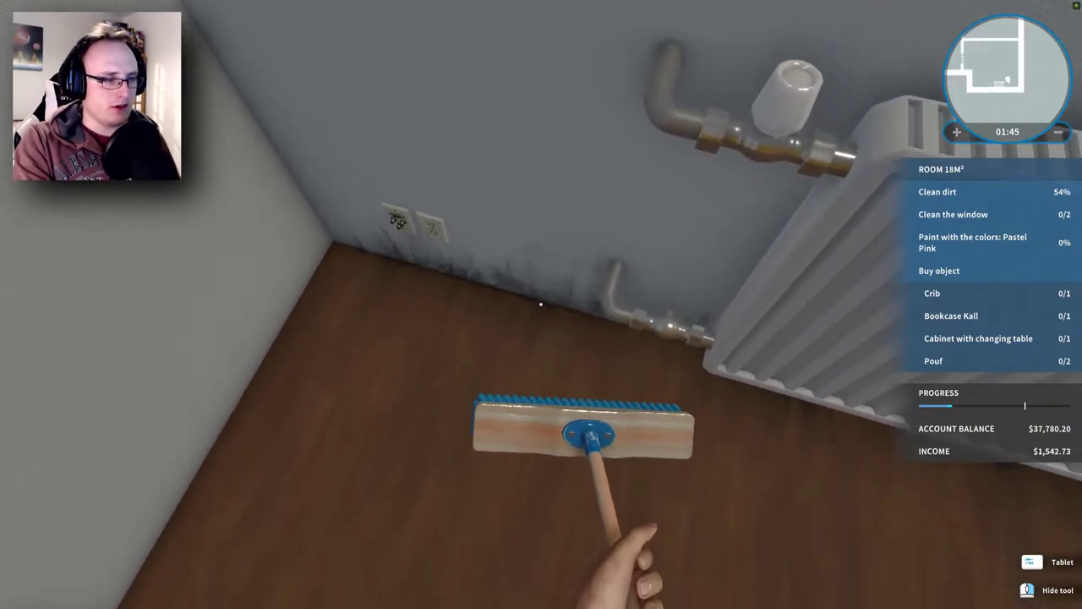
drag(541, 304, 541, 305)
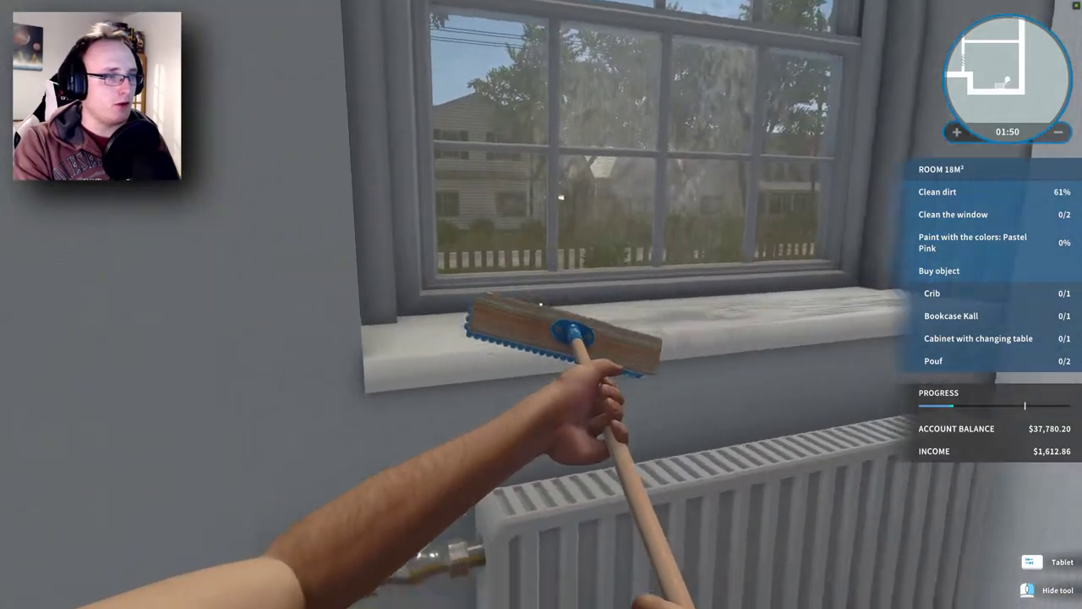
drag(541, 338, 541, 253)
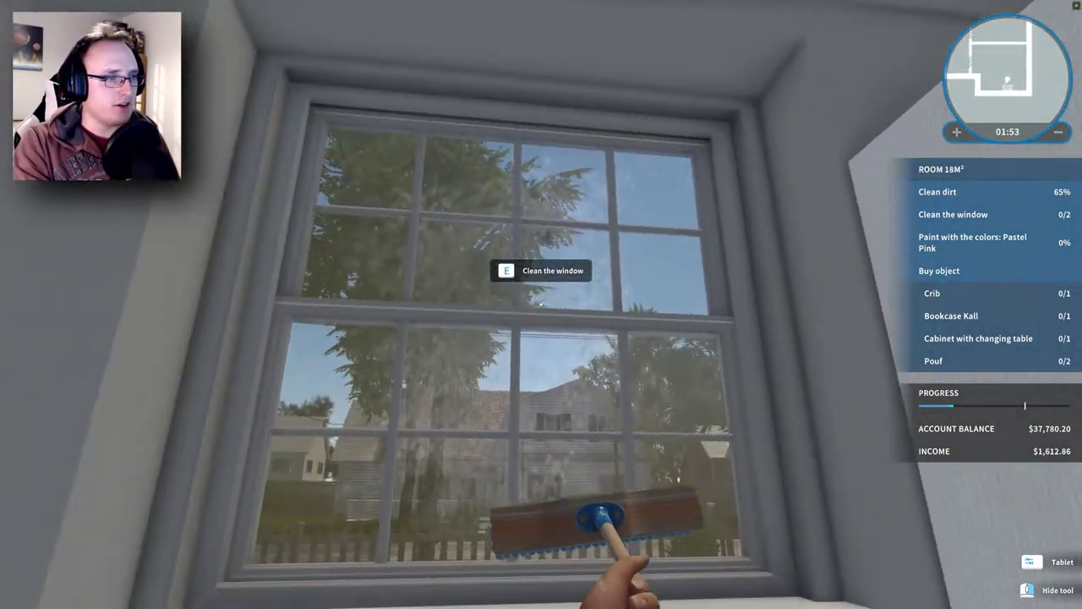
drag(541, 304, 541, 422)
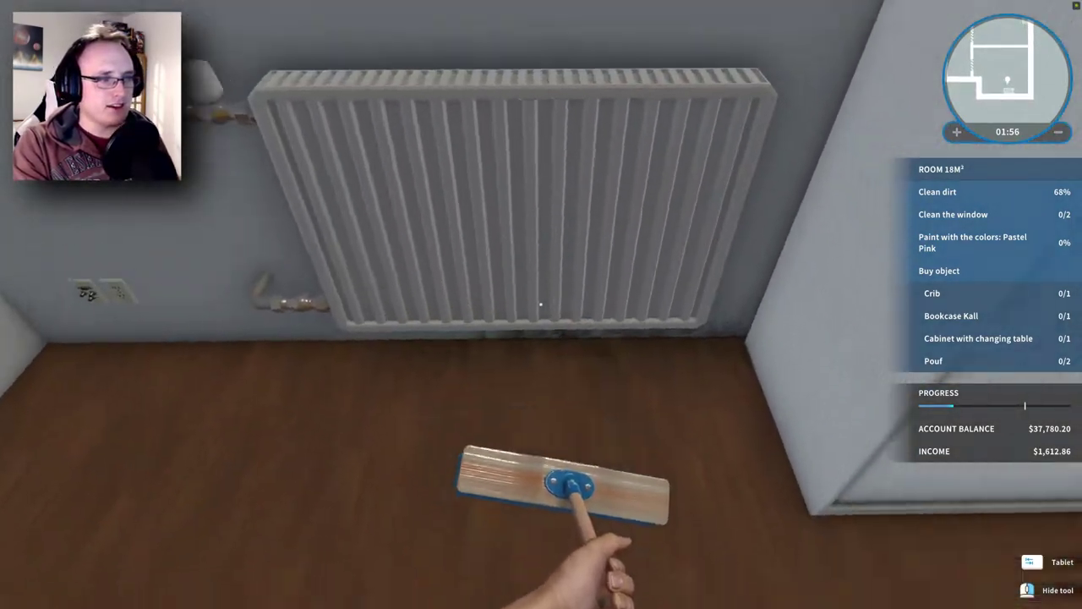
Mop the floor around the radiator, wardrobe and corners until dirt is 96% cleaned
click(541, 304)
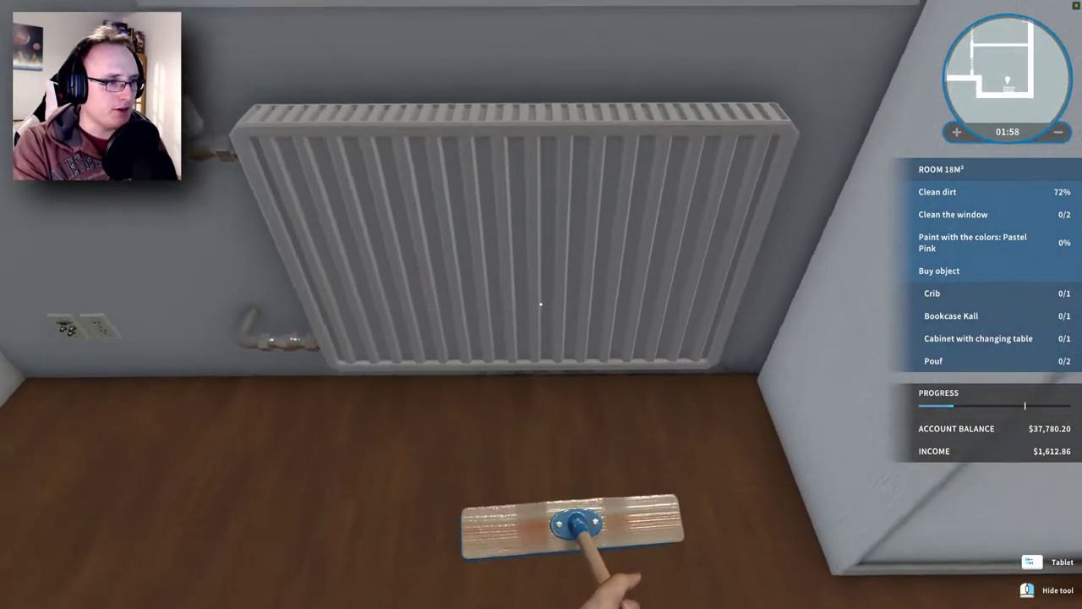
click(541, 305)
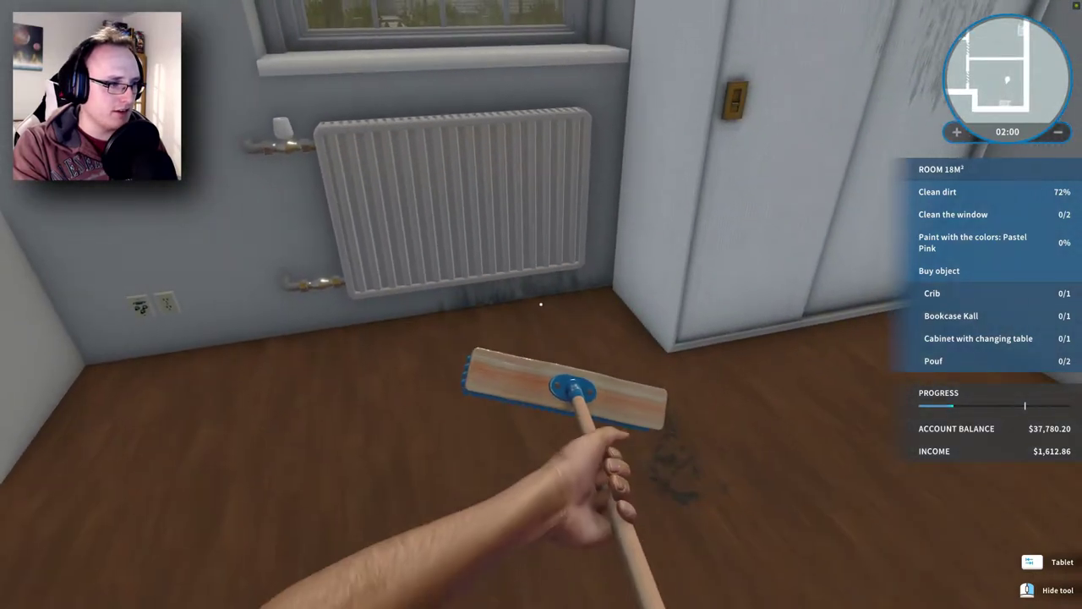
click(541, 304)
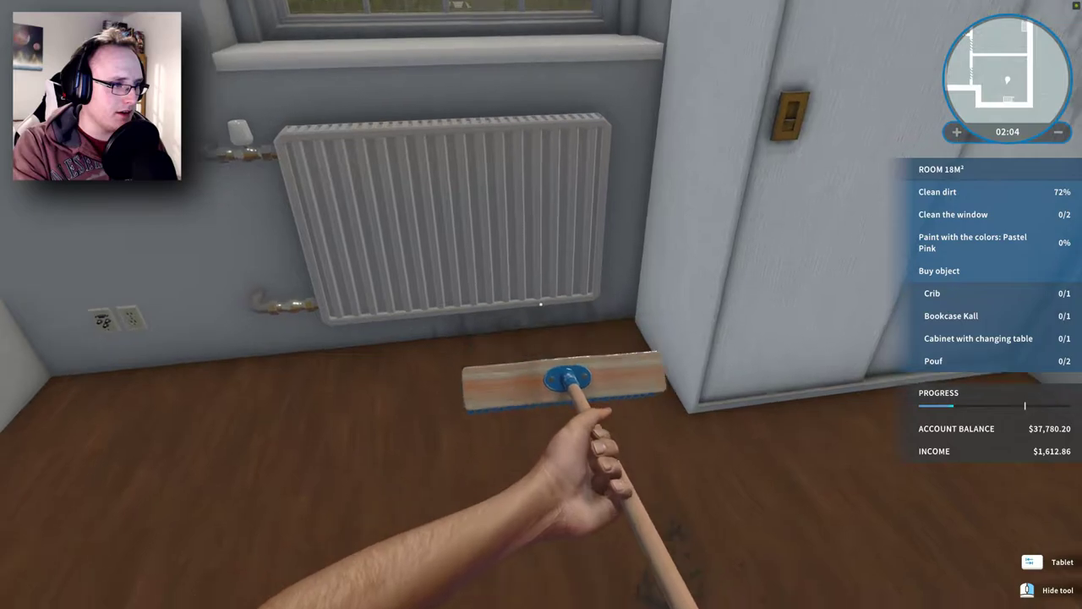
click(541, 305)
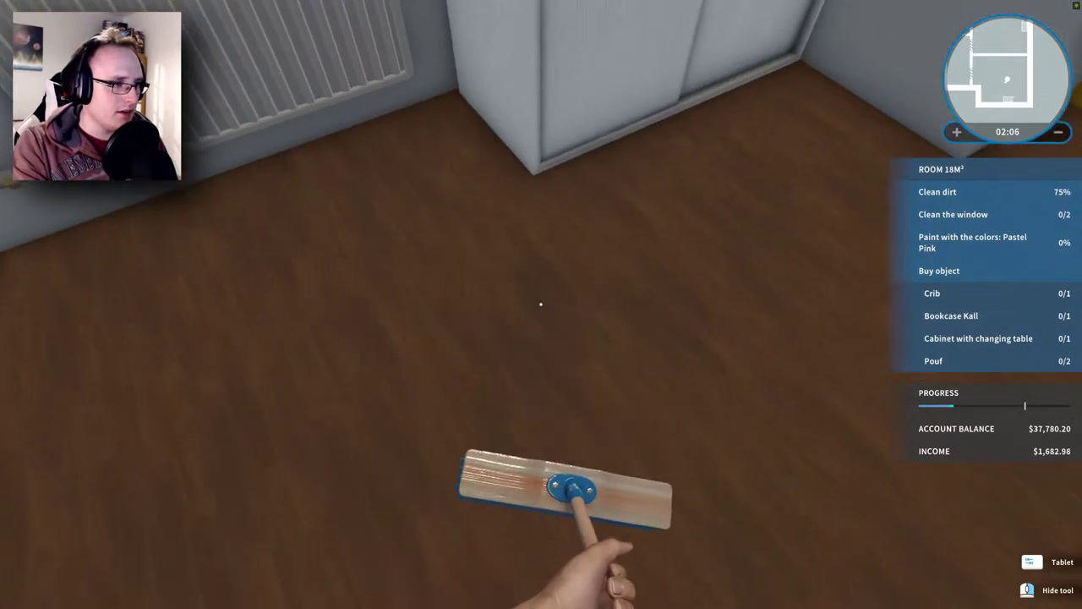
click(541, 304)
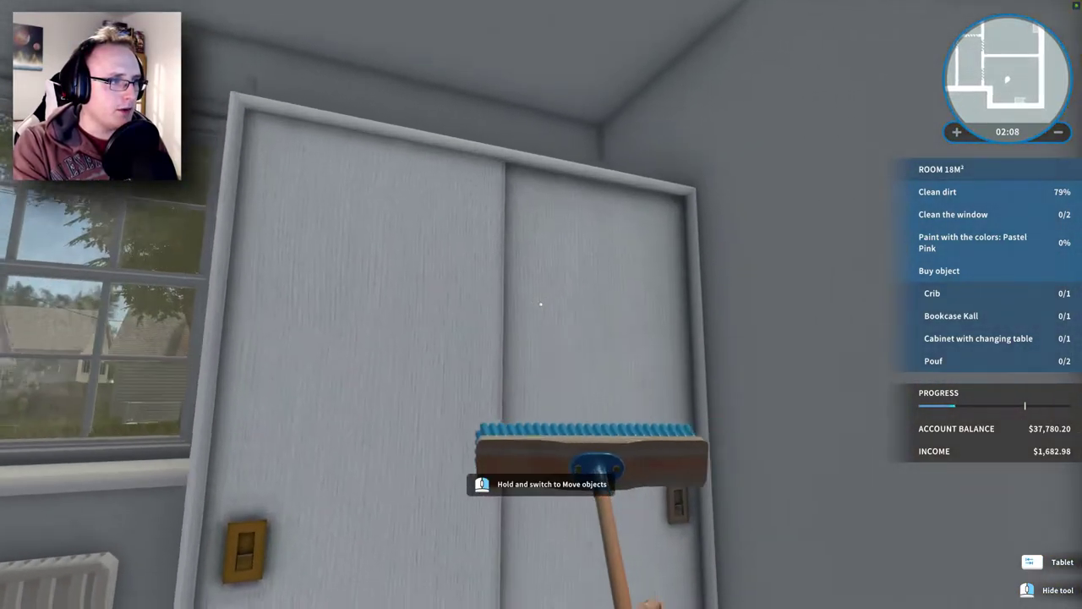
click(541, 304)
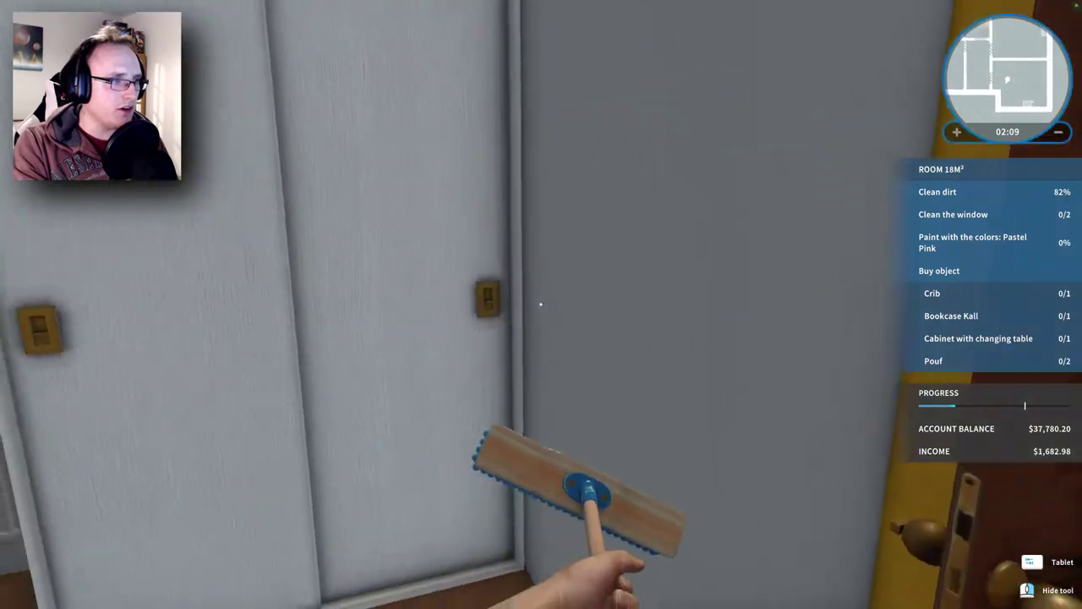
click(541, 304)
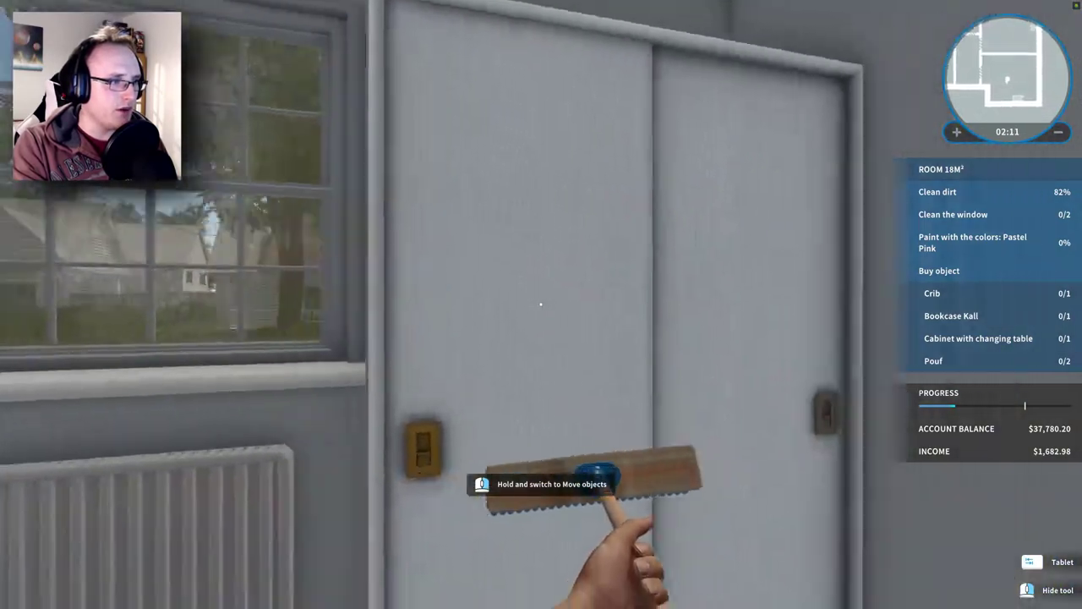
click(541, 304)
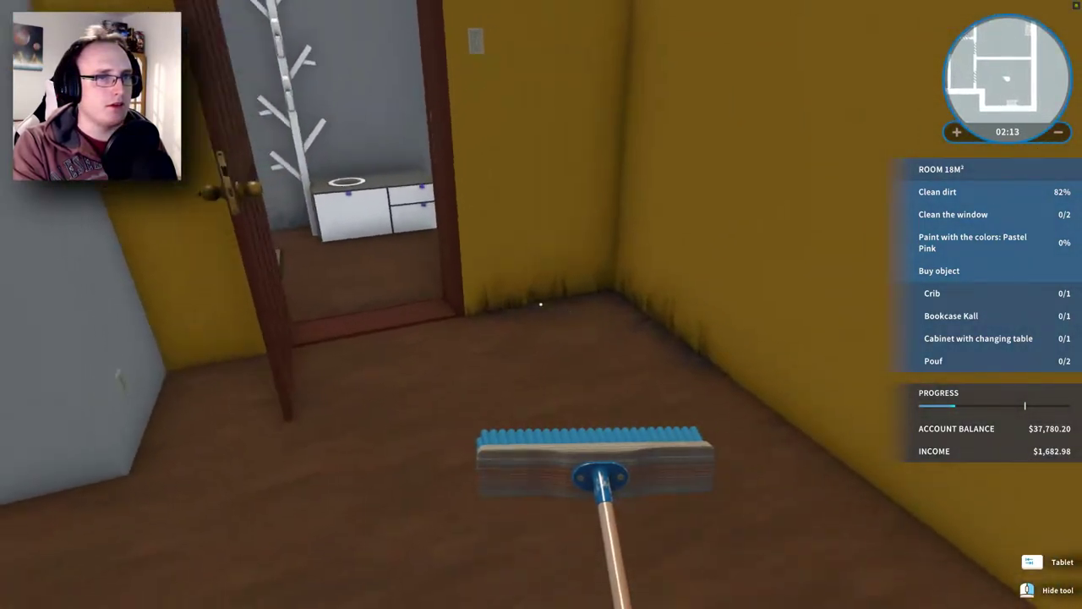
click(541, 304)
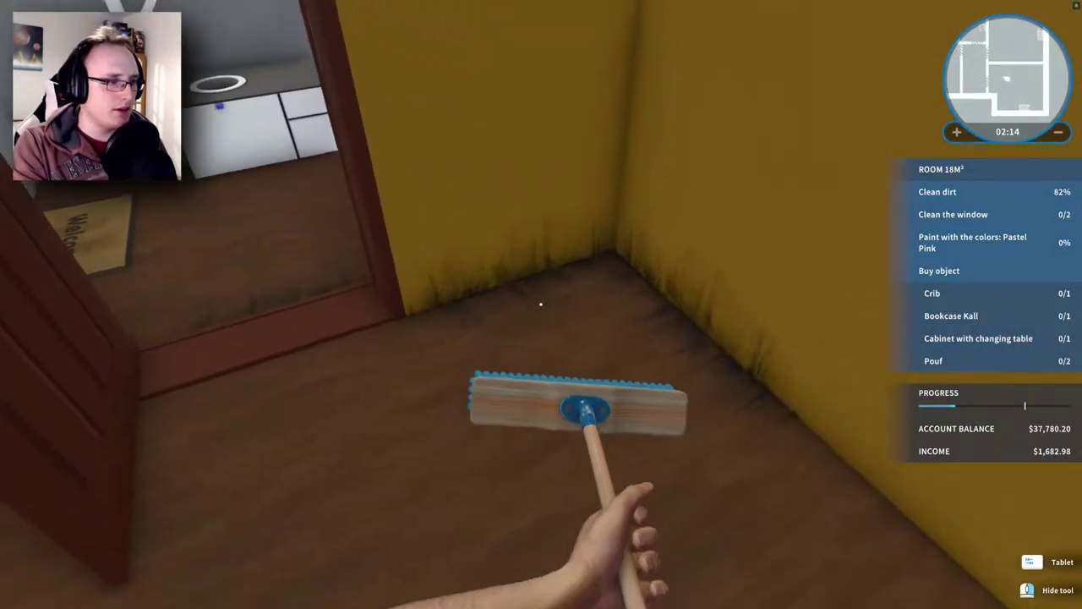
click(541, 304)
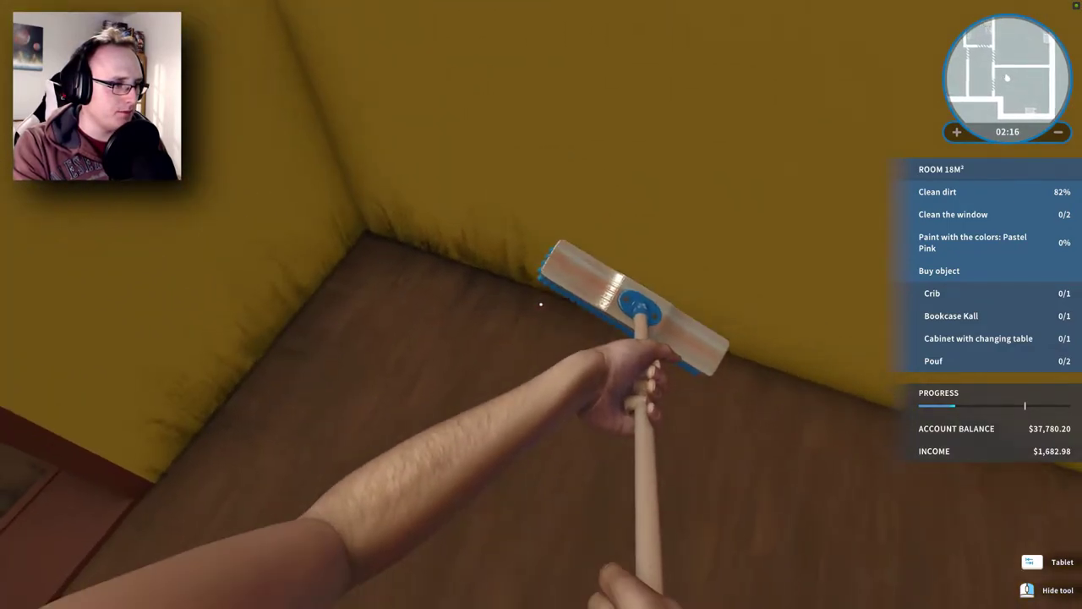
click(541, 305)
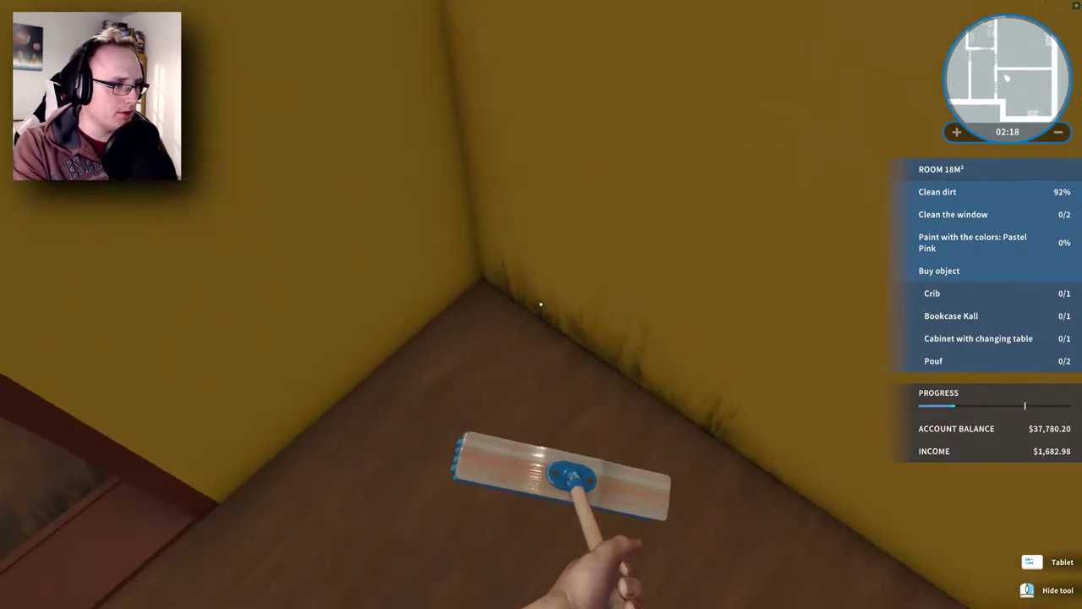
drag(541, 304, 541, 304)
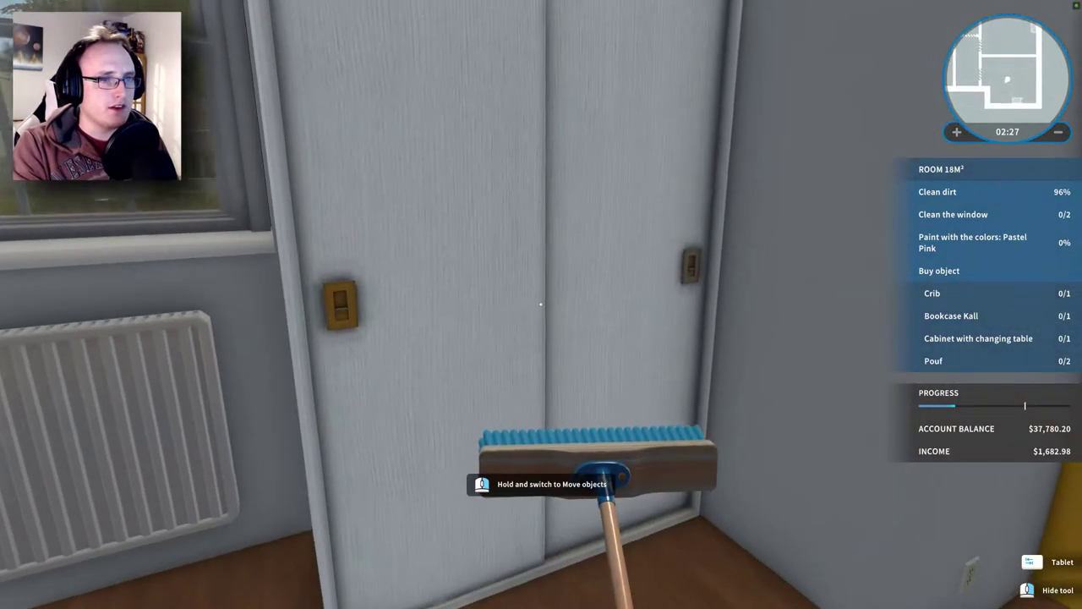
key(q)
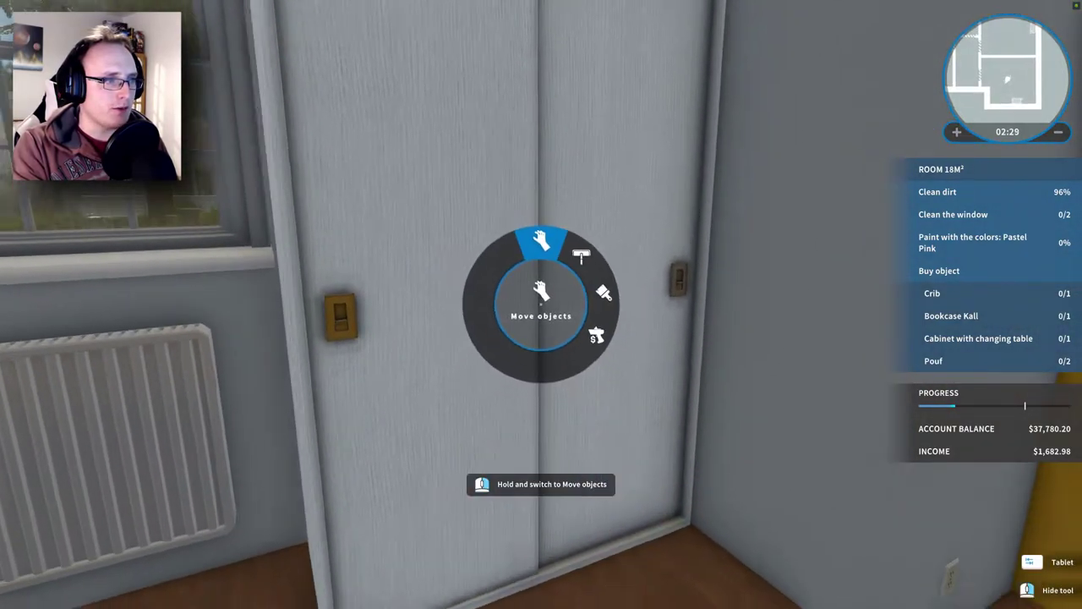
key(q)
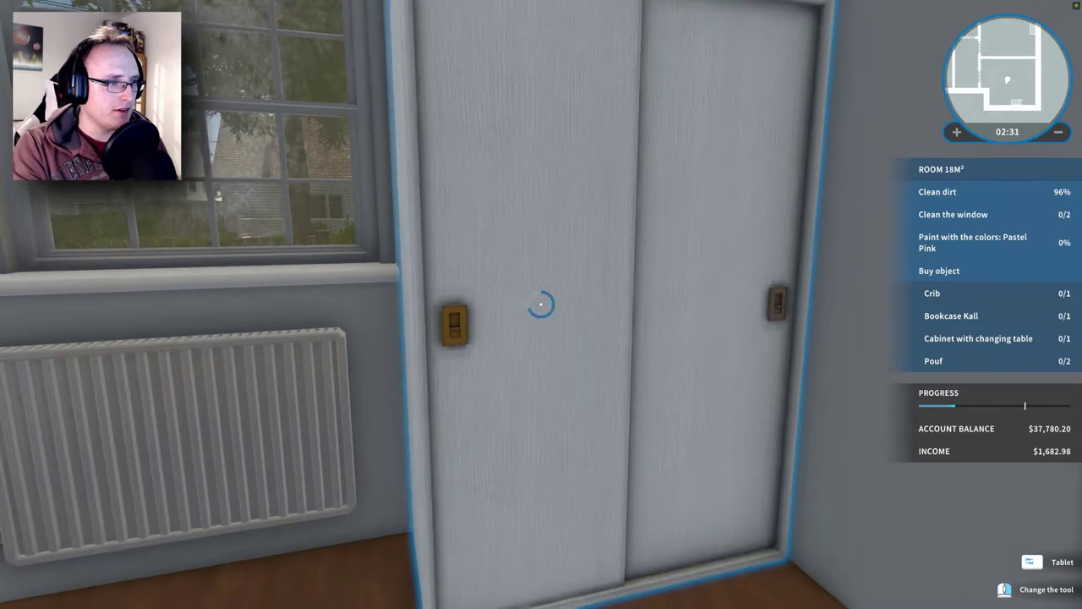
click(541, 304)
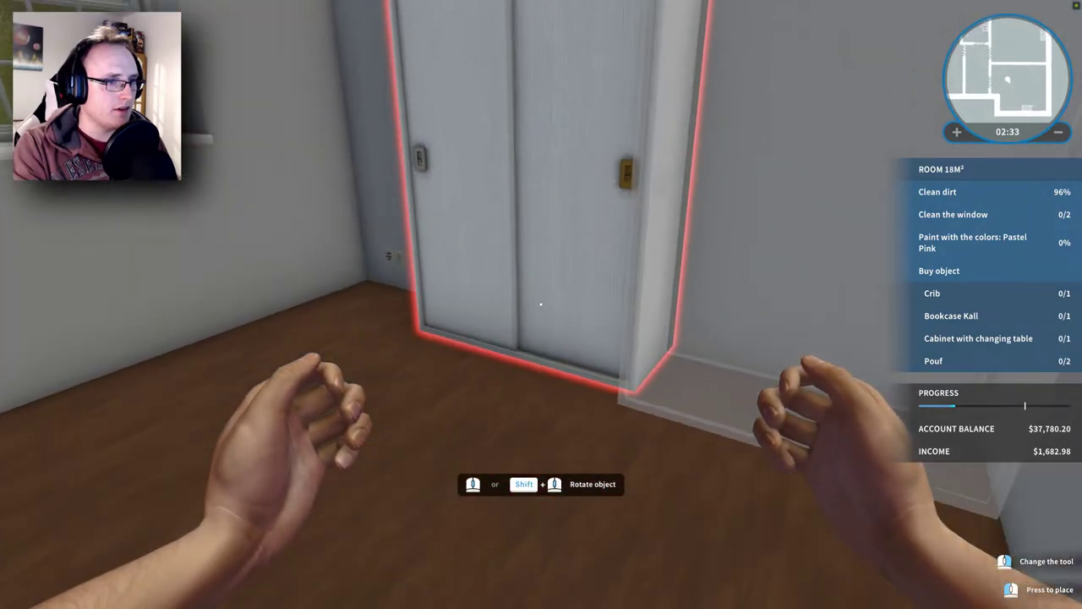
click(541, 305)
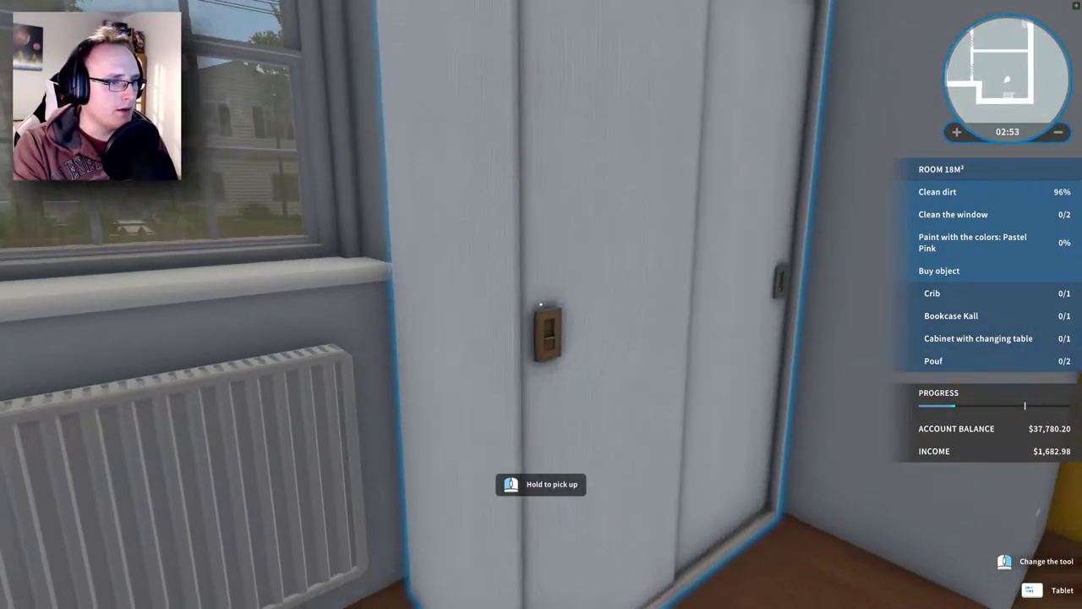
key(w)
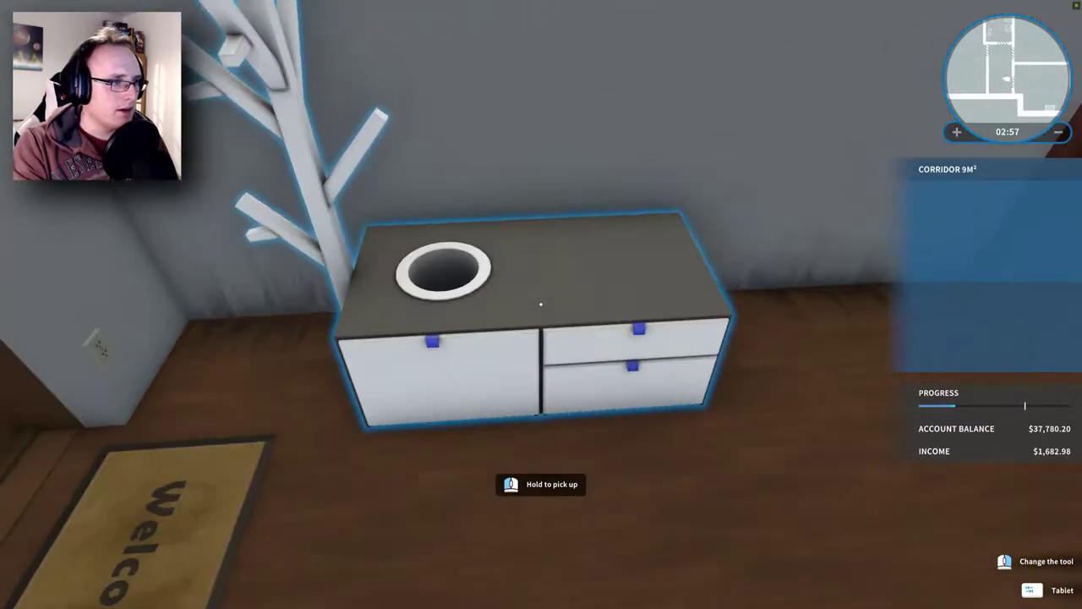
key(s)
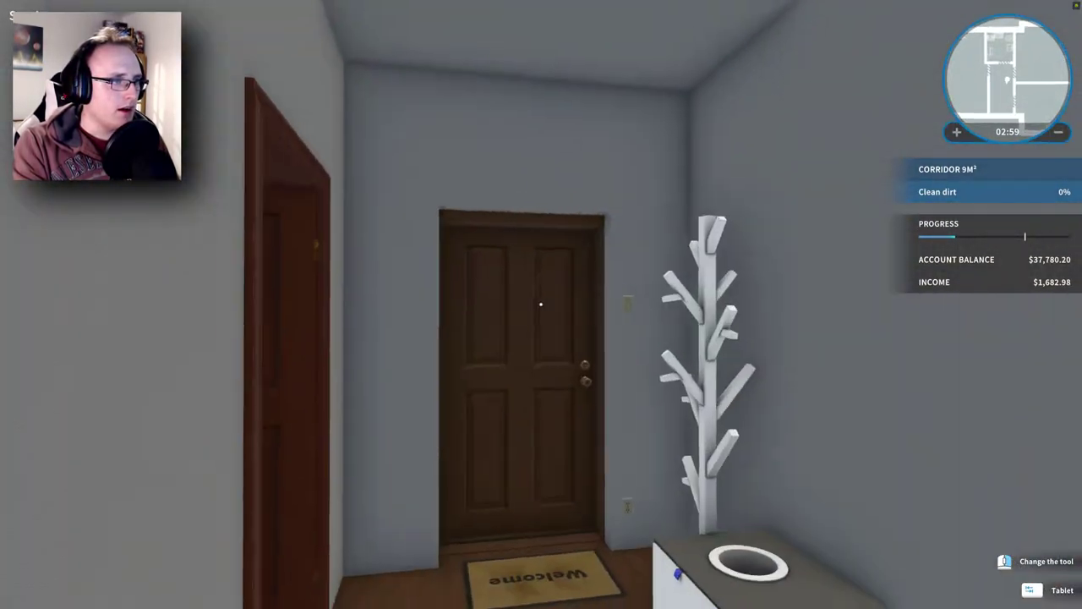
key(w)
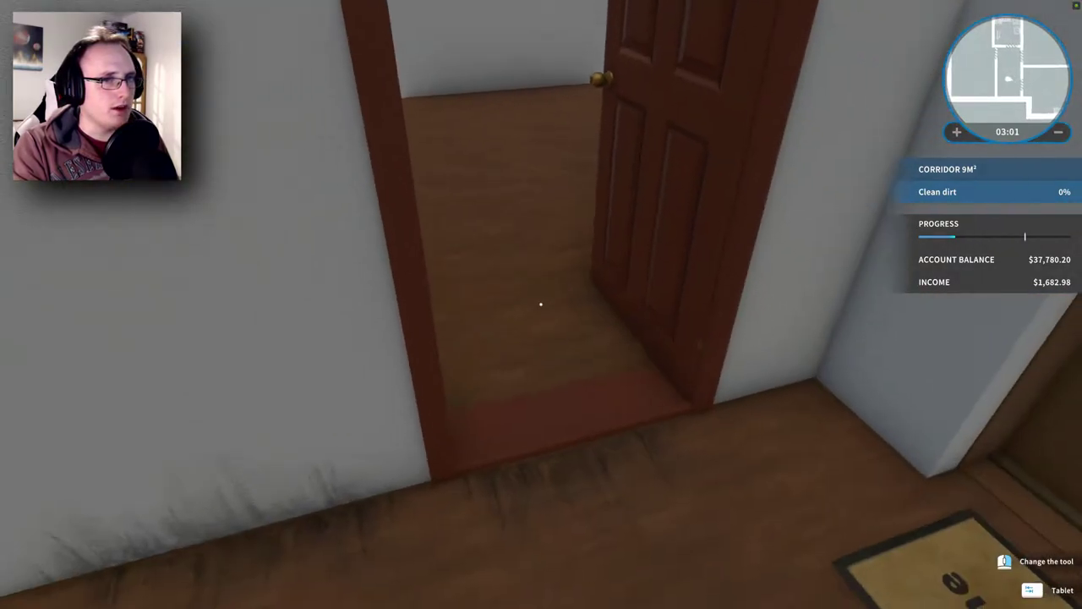
key(w)
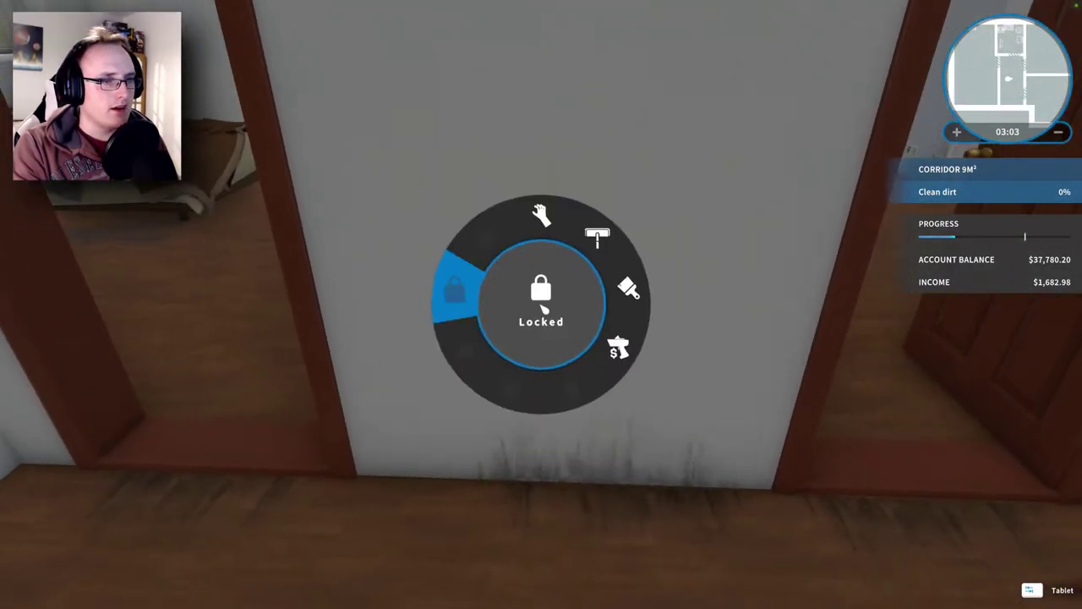
Equip the broom and sweep the dirt off the corridor floor and along its wall
click(597, 239)
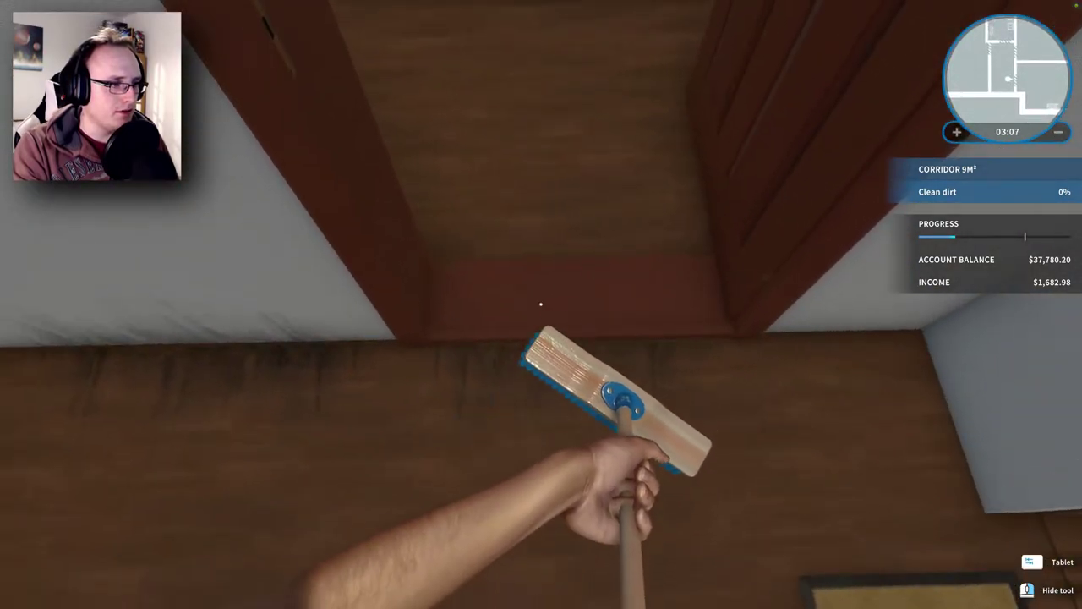
key(w)
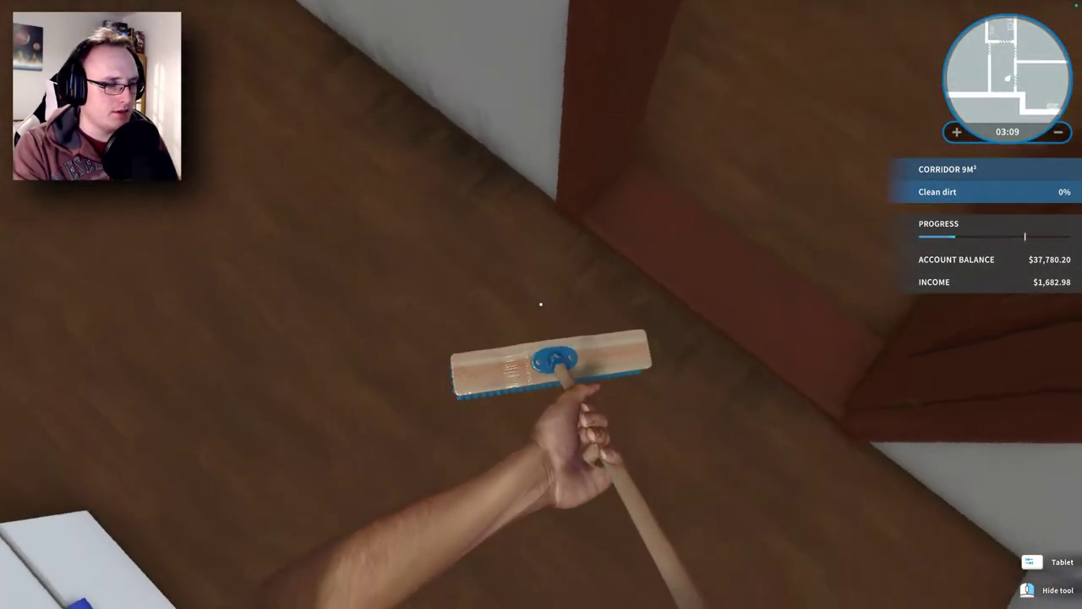
drag(541, 304, 541, 304)
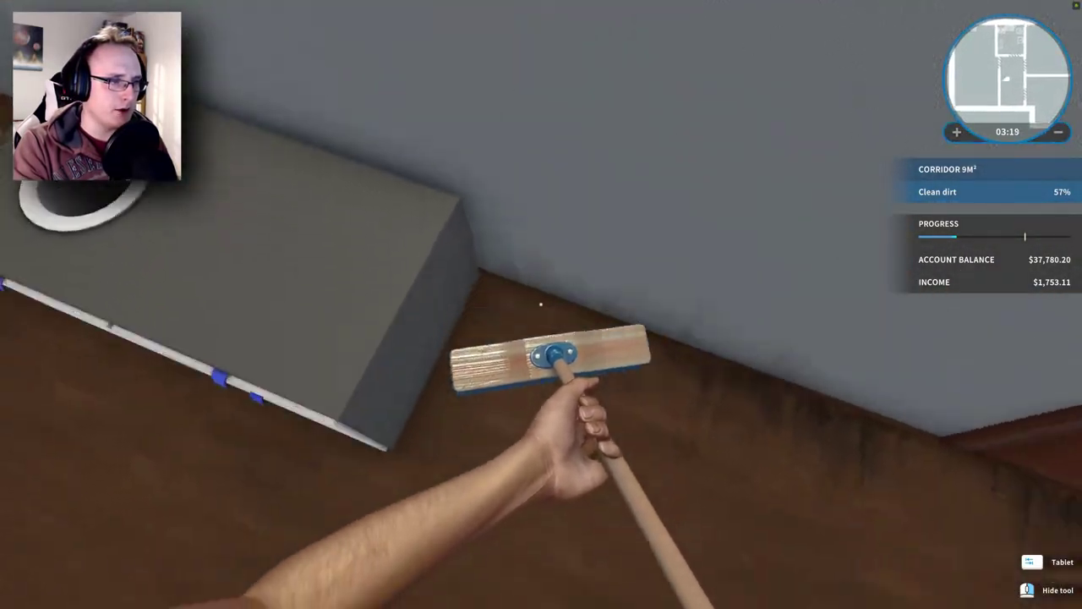
drag(541, 304, 541, 304)
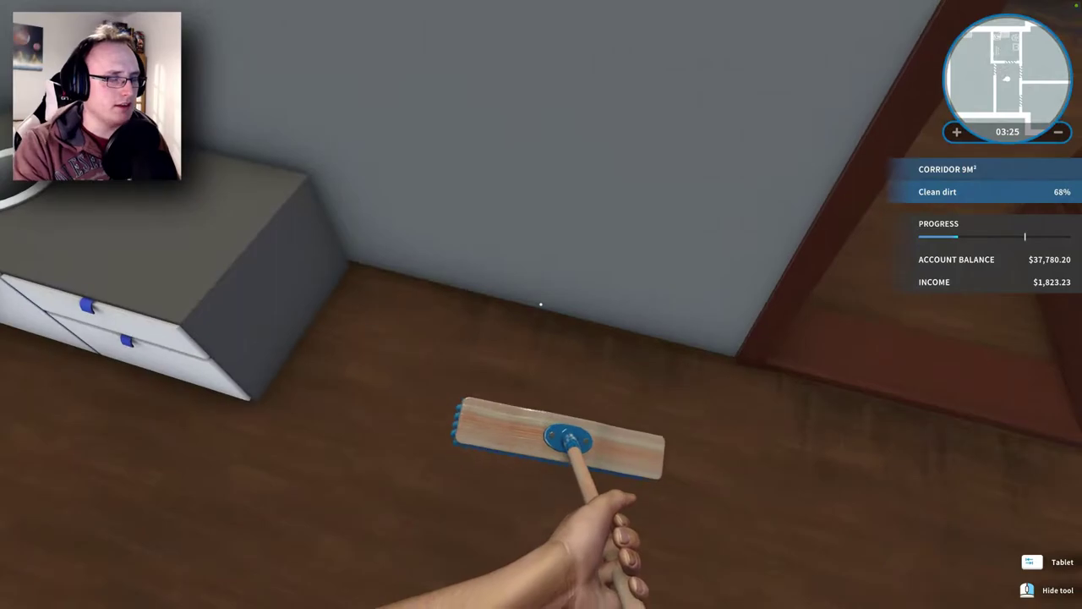
drag(541, 305, 541, 305)
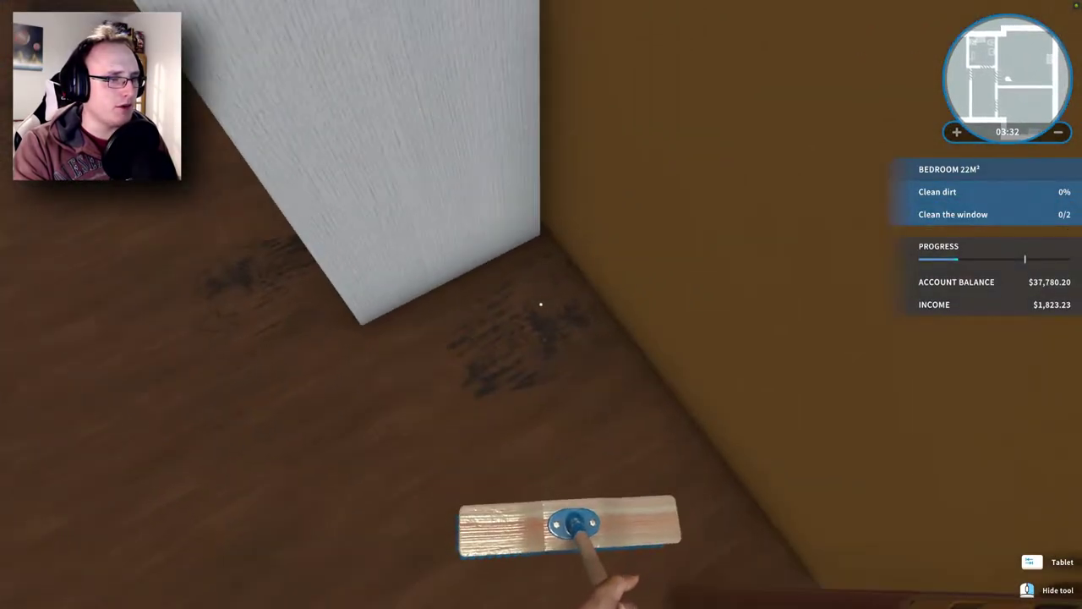
Sweep the bedroom corner, wardrobe and radiator areas, clean the dresser, and close the door
drag(541, 305, 541, 304)
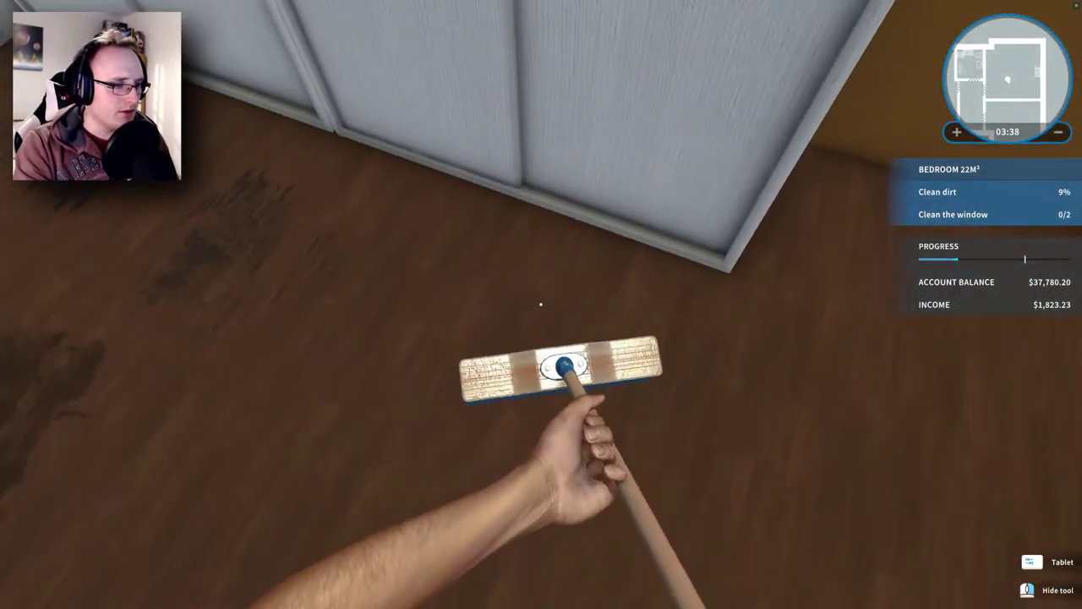
drag(541, 305, 541, 305)
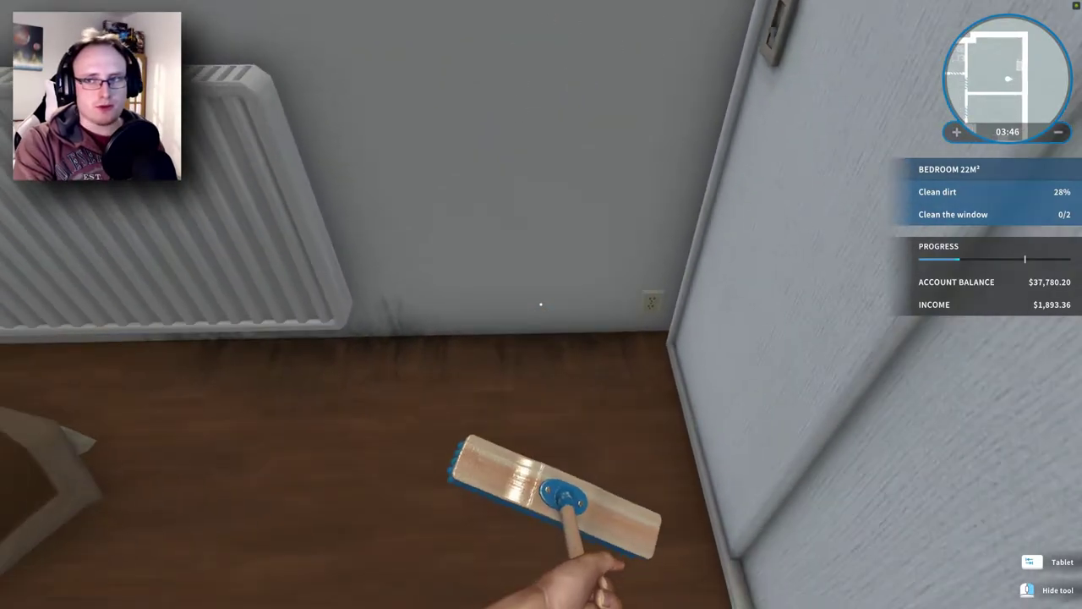
drag(541, 304, 541, 304)
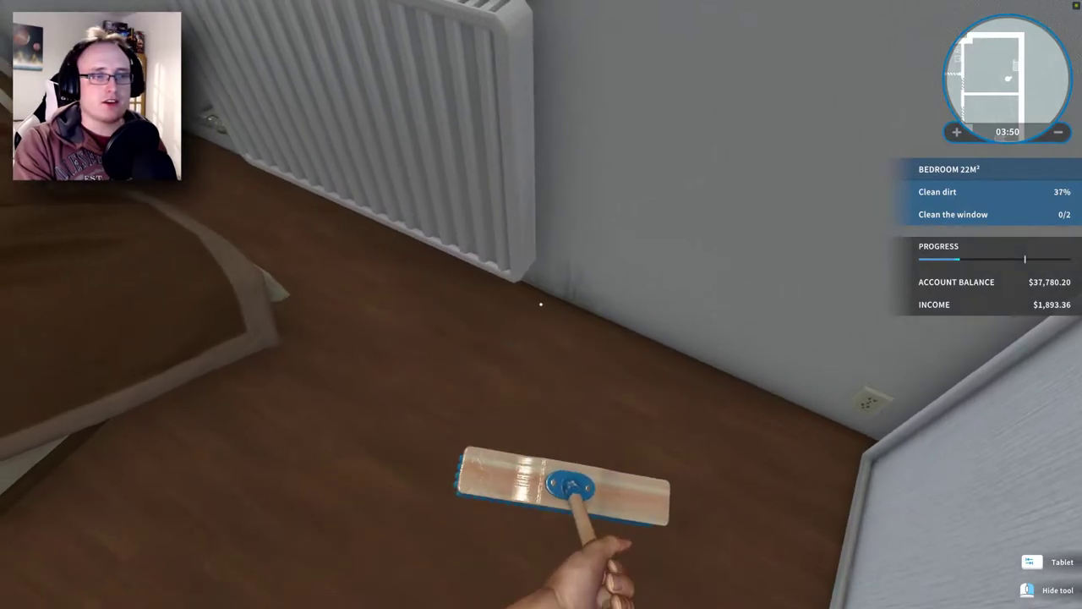
drag(541, 304, 541, 304)
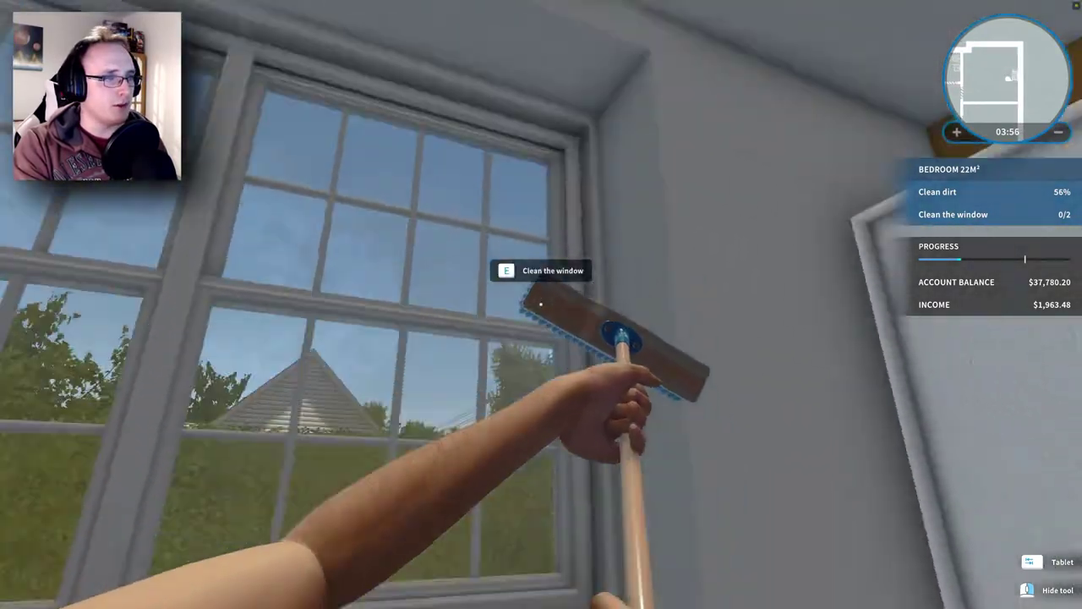
key(w)
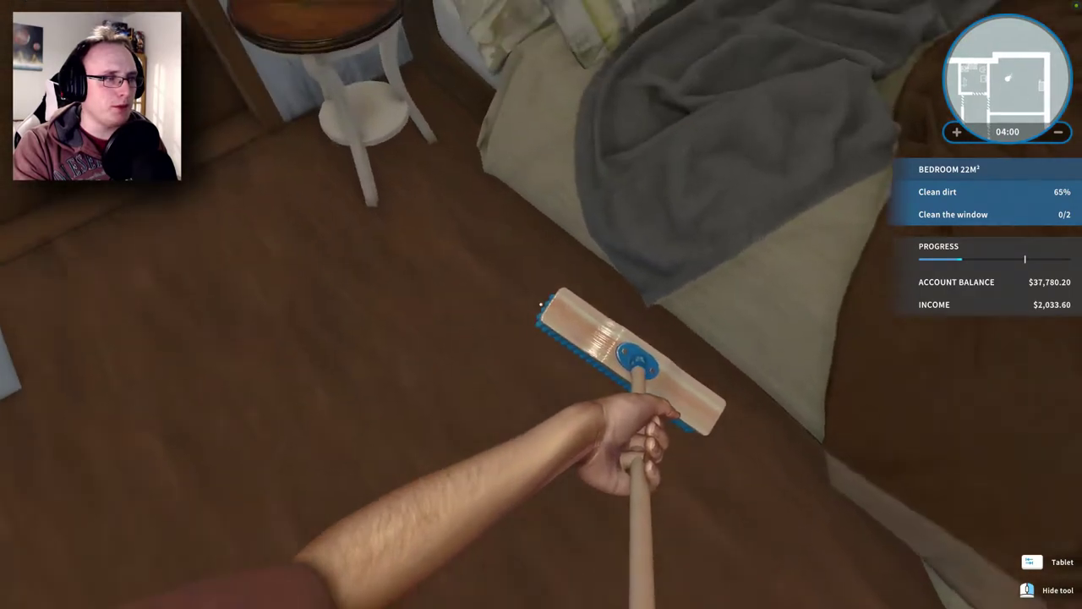
key(a)
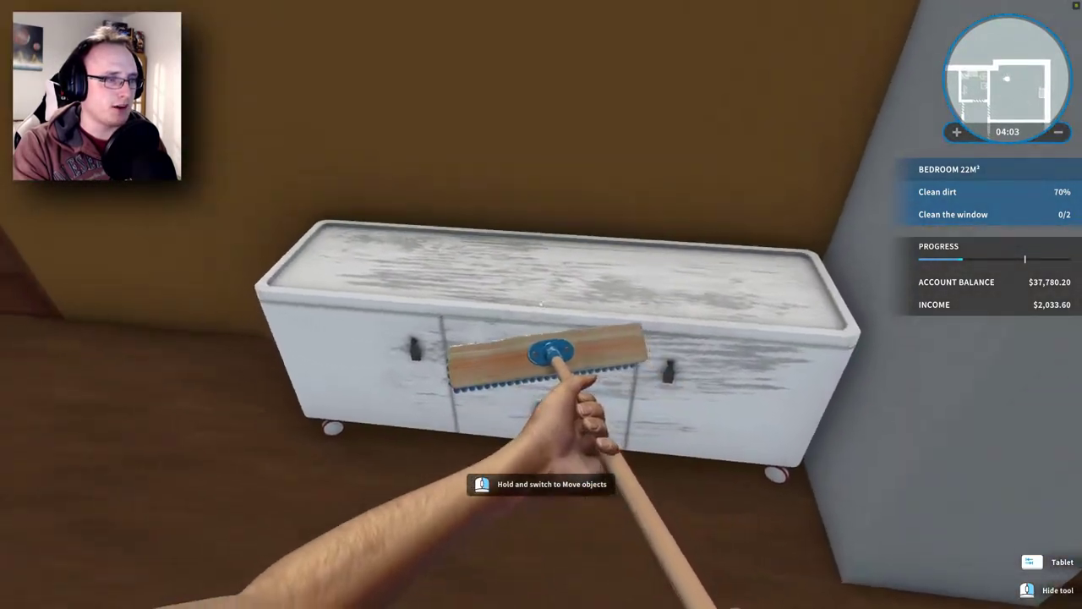
drag(550, 355, 575, 393)
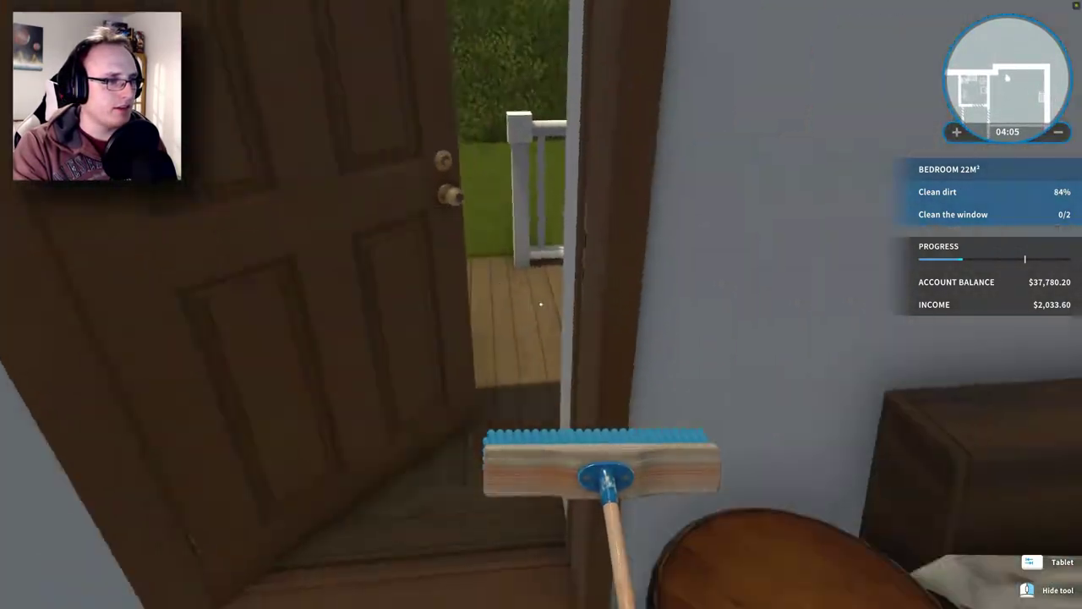
key(e)
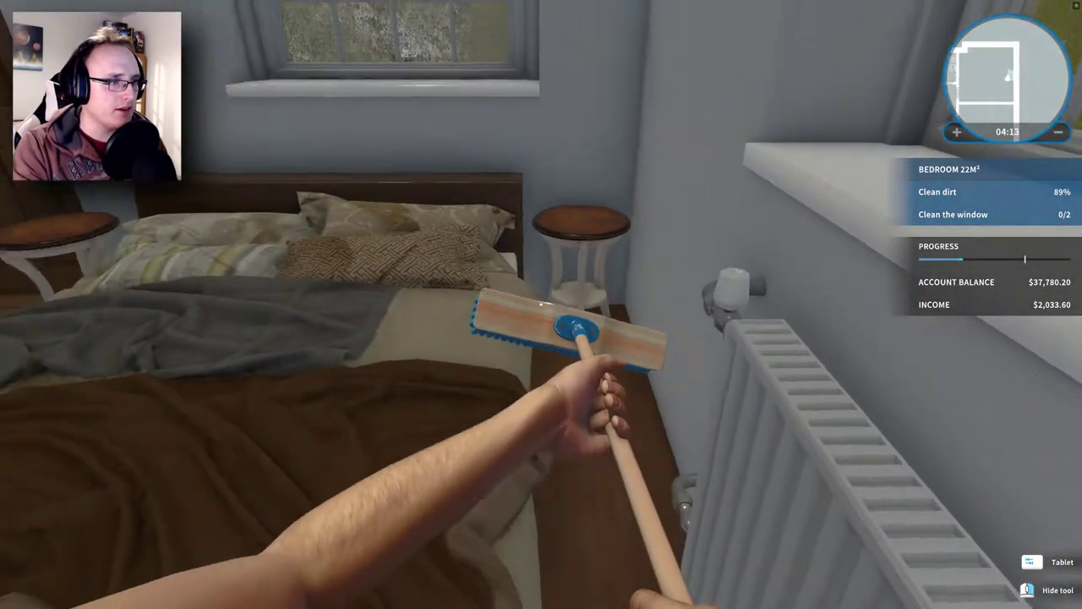
Walk through the corridor and wash the first of the 18 m² room's two windows
key(w)
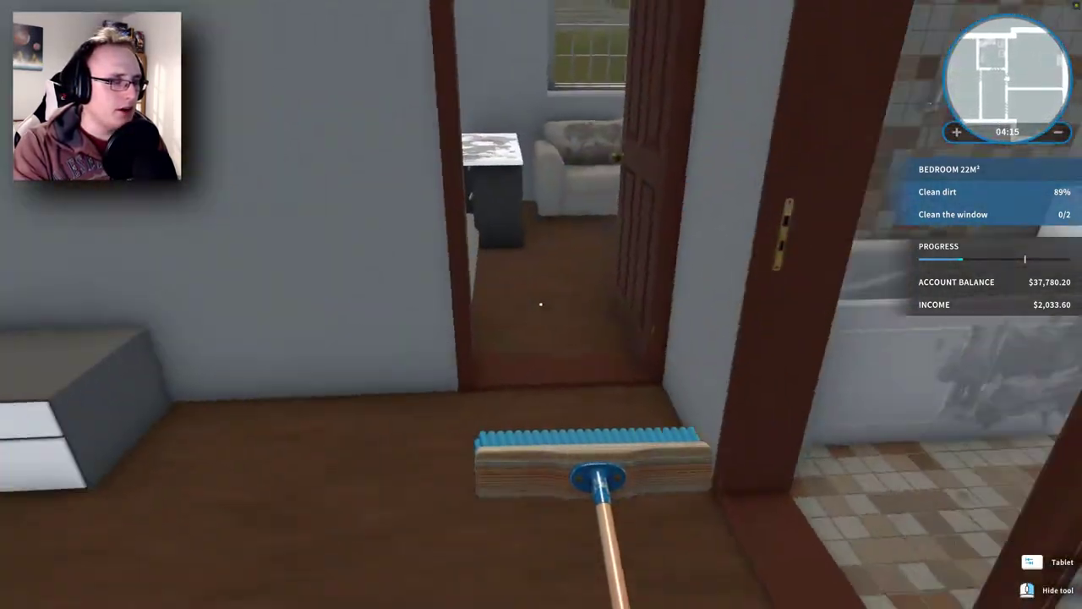
key(w)
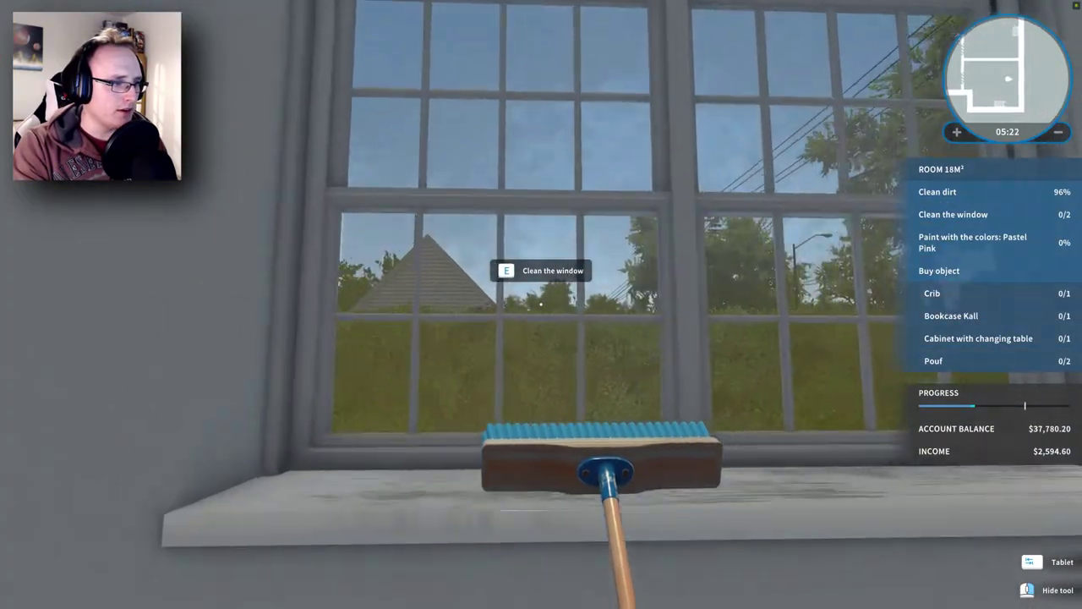
click(541, 304)
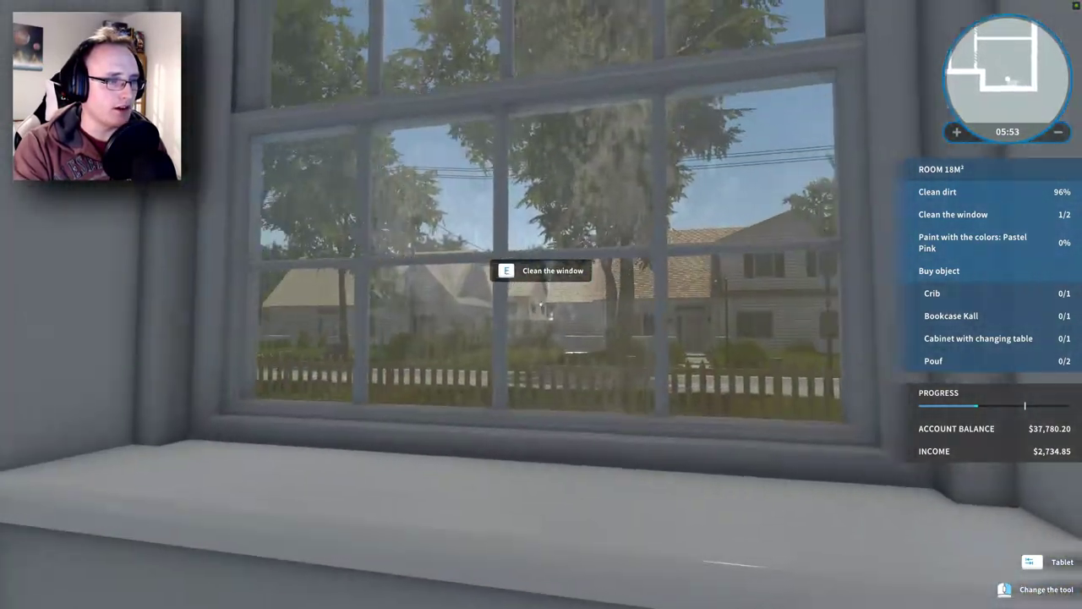
Finish washing the 18 m² room's window and step back into the corridor
key(e)
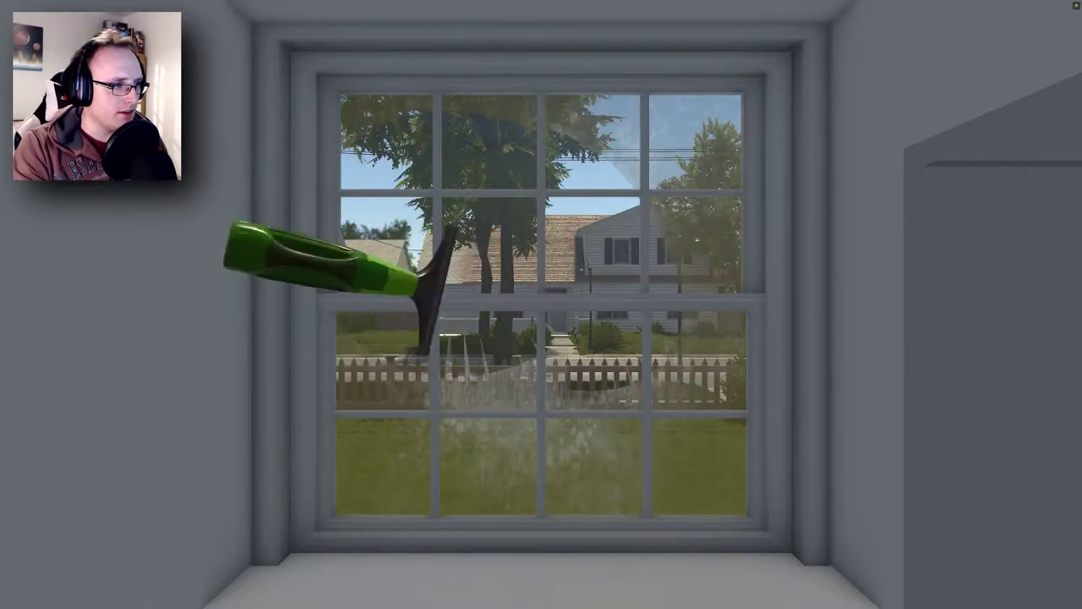
key(Escape)
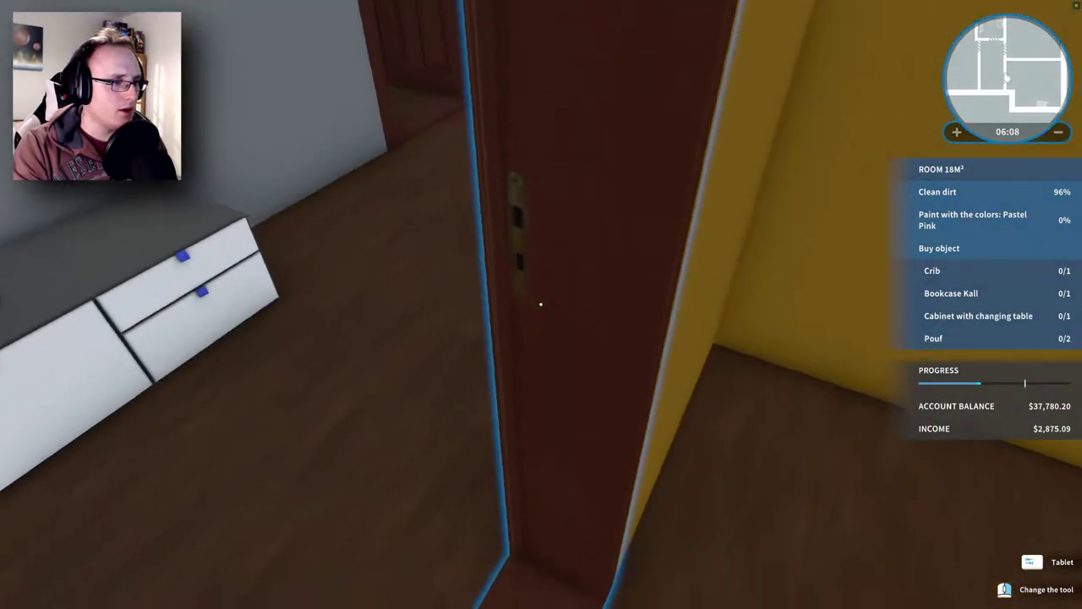
key(w)
key(w)
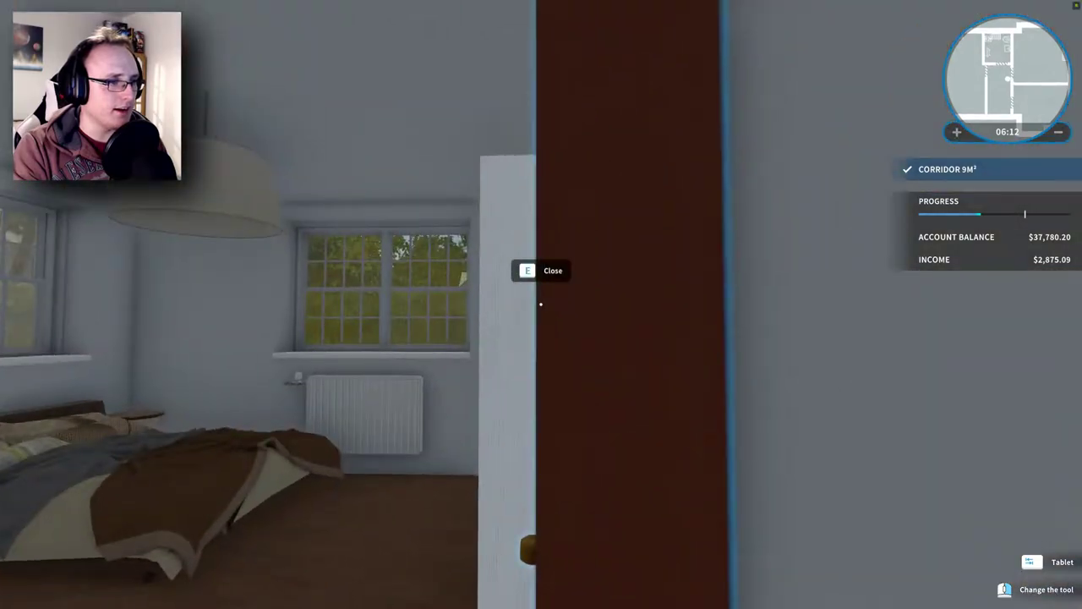
Wash the bedroom's first window and start on the second one
key(w)
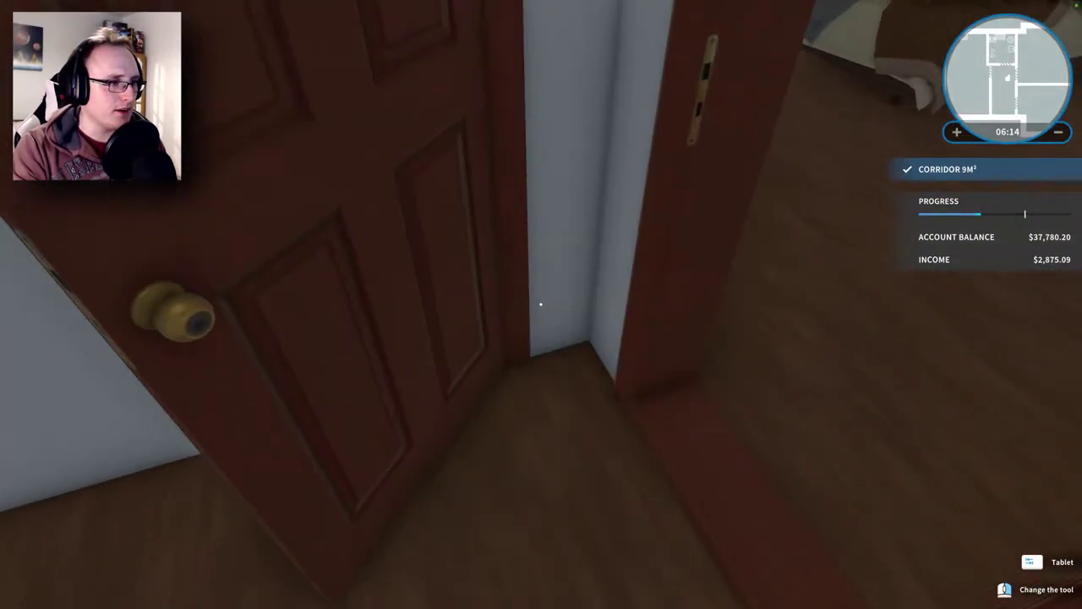
key(w)
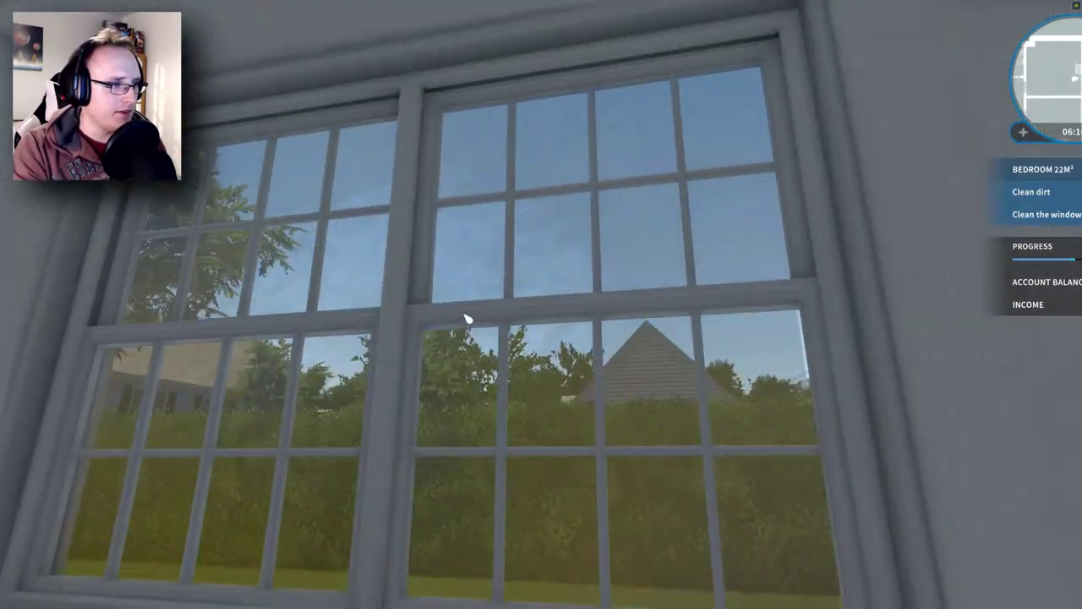
key(w)
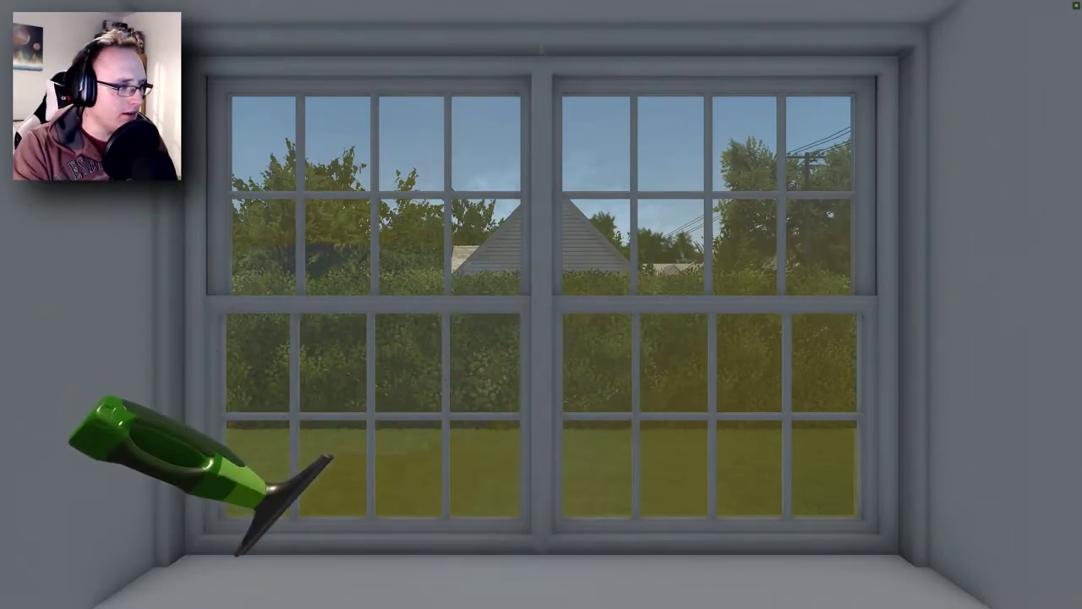
key(Escape)
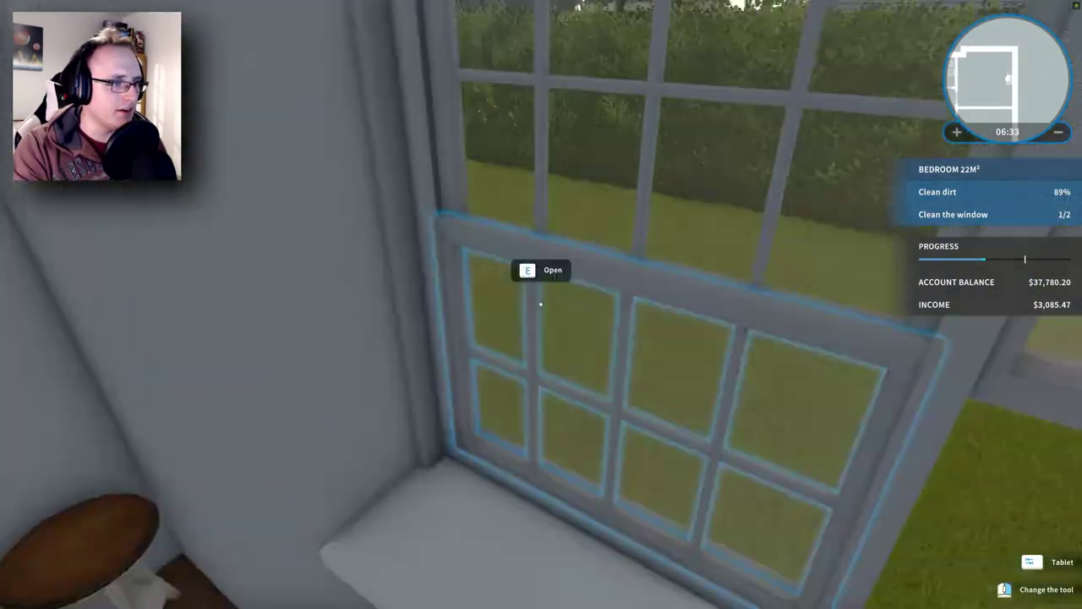
key(e)
click(541, 304)
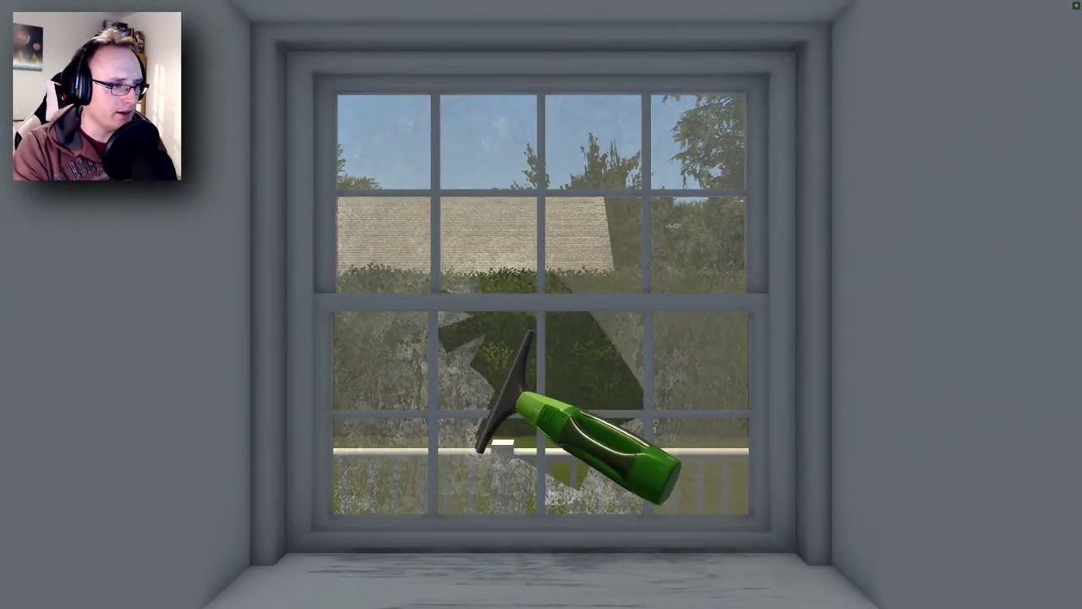
Scrub the 26 m² living room floor until its dirt reads 96% cleaned
right_click(541, 304)
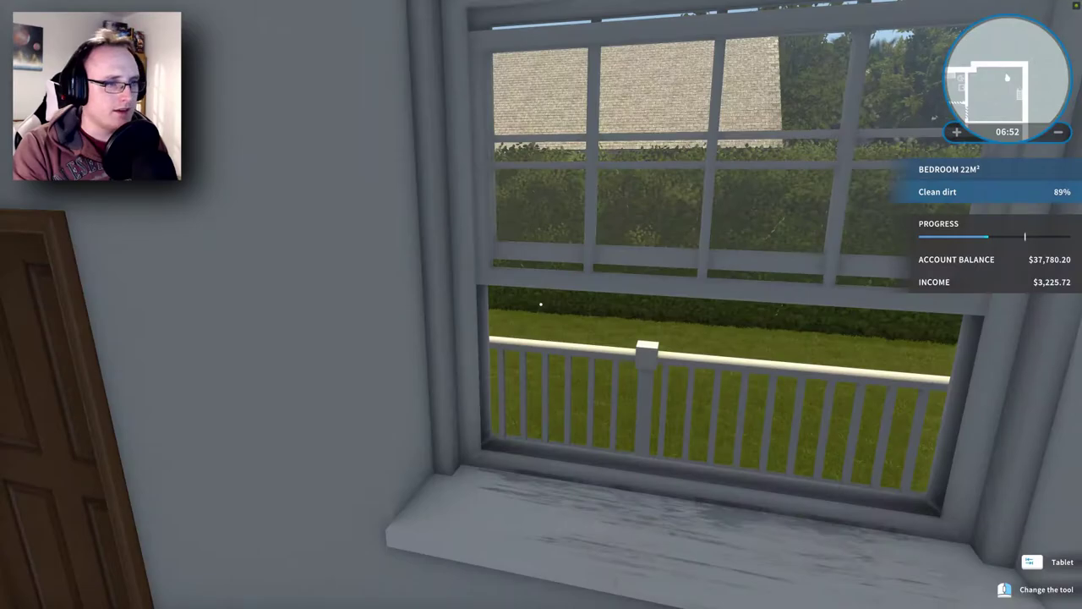
scroll(541, 304, down, 1)
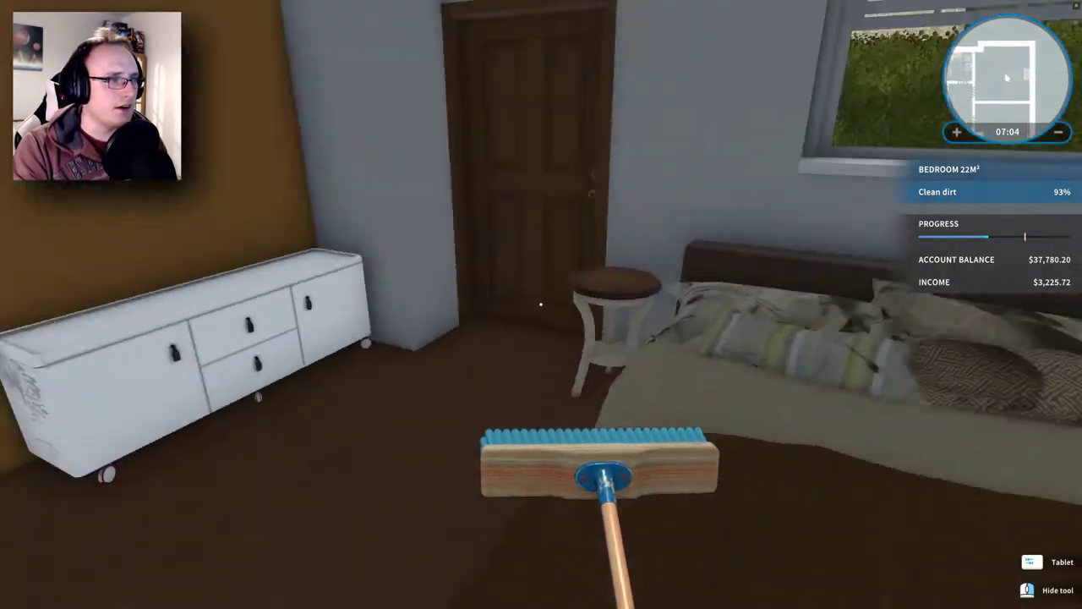
key(w)
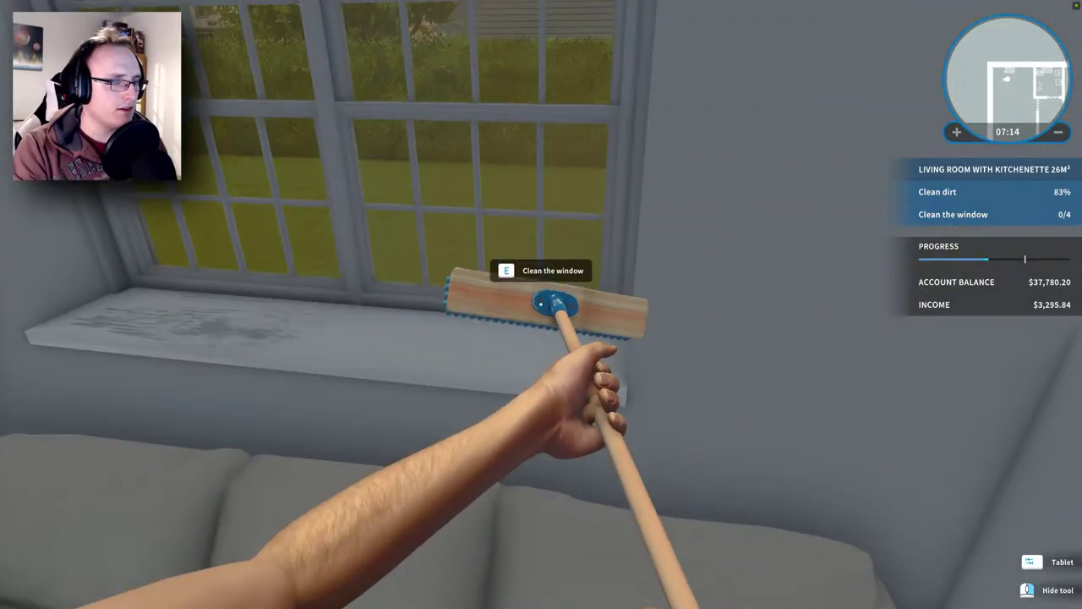
key(w)
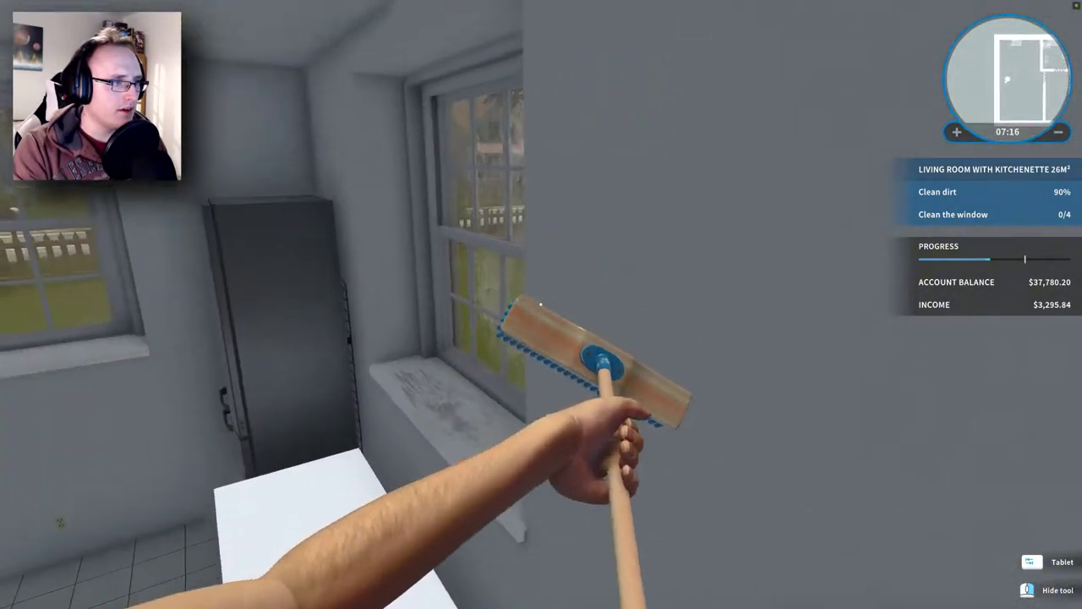
key(w)
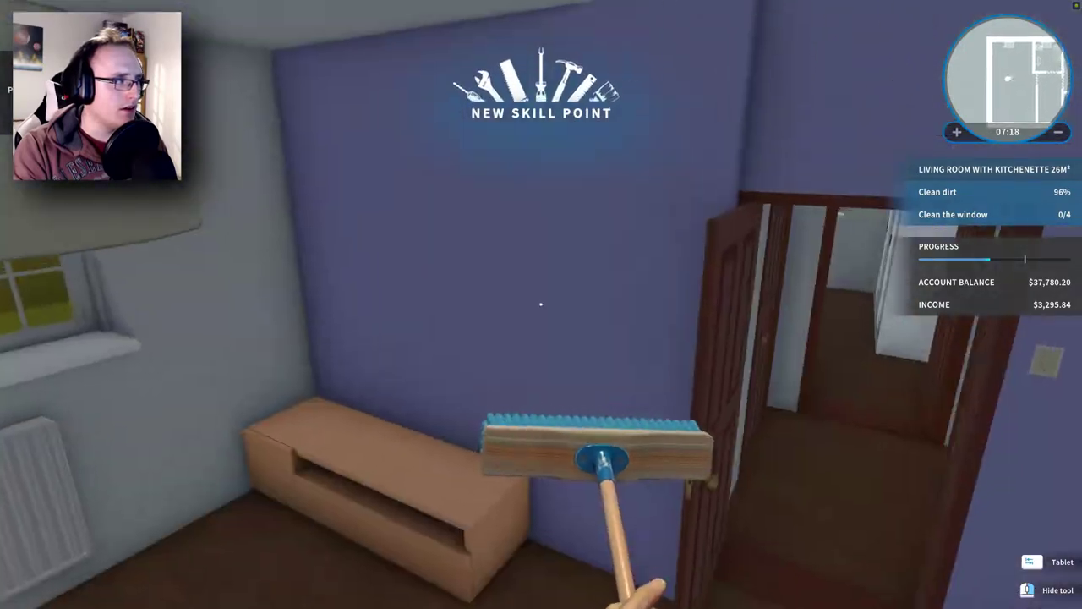
key(Tab)
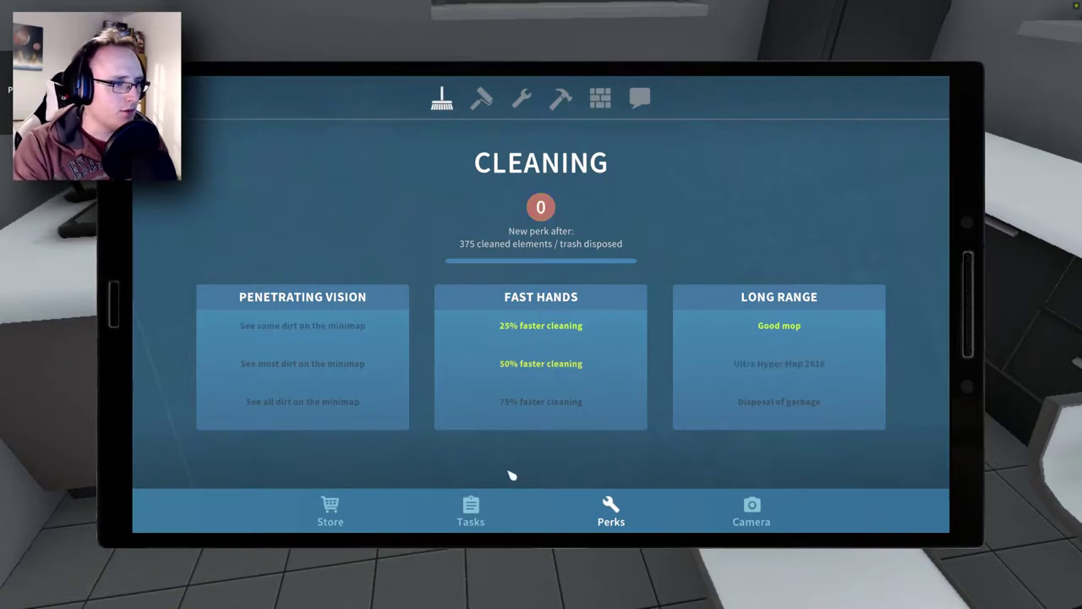
key(Tab)
key(Tab)
key(Tab)
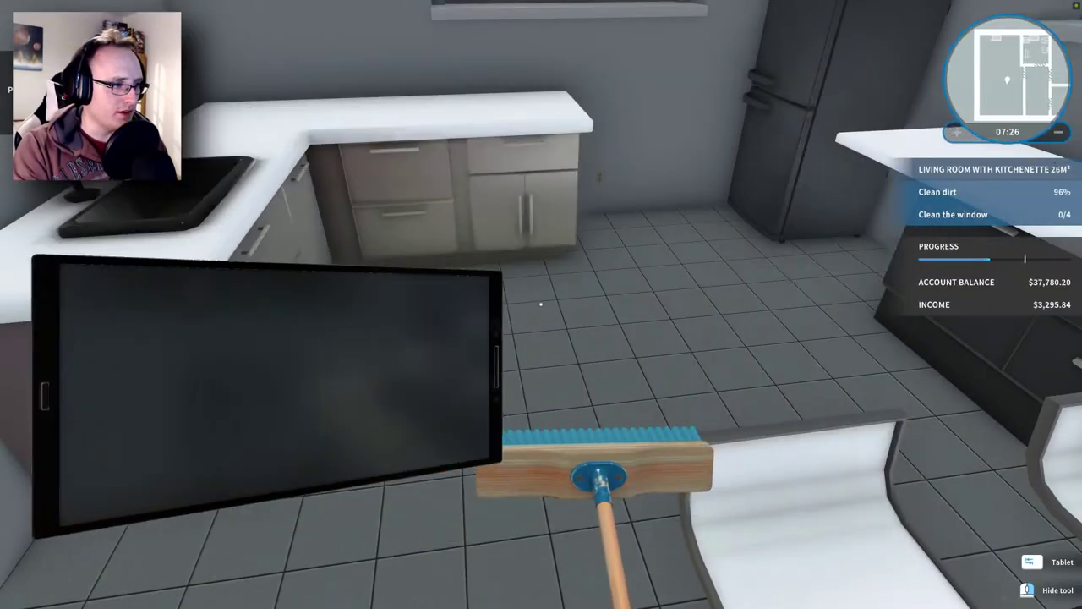
Wash the living room window and the window above the counter
key(w)
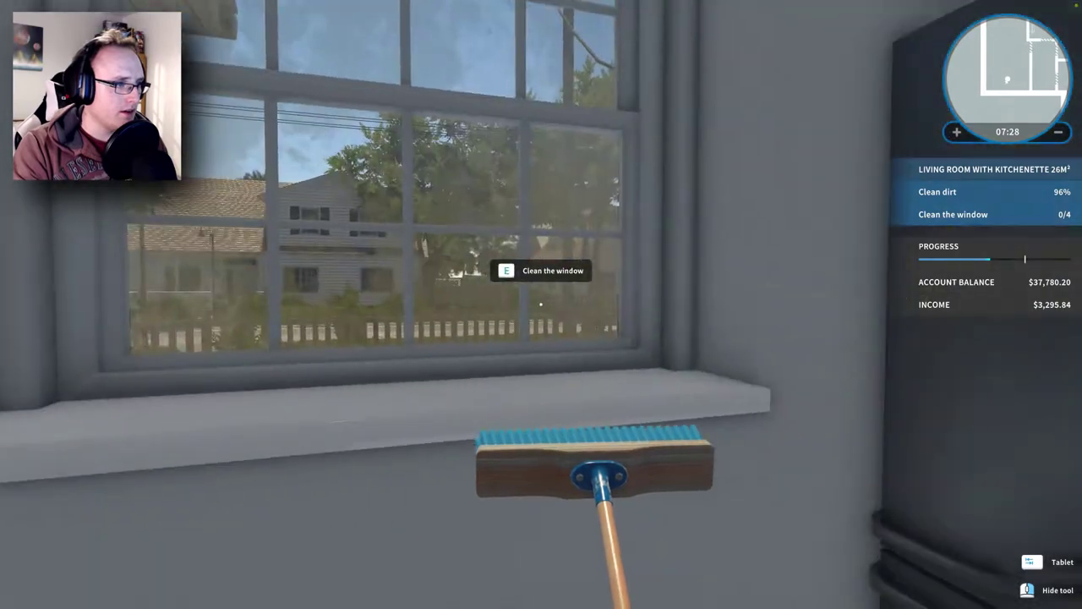
key(e)
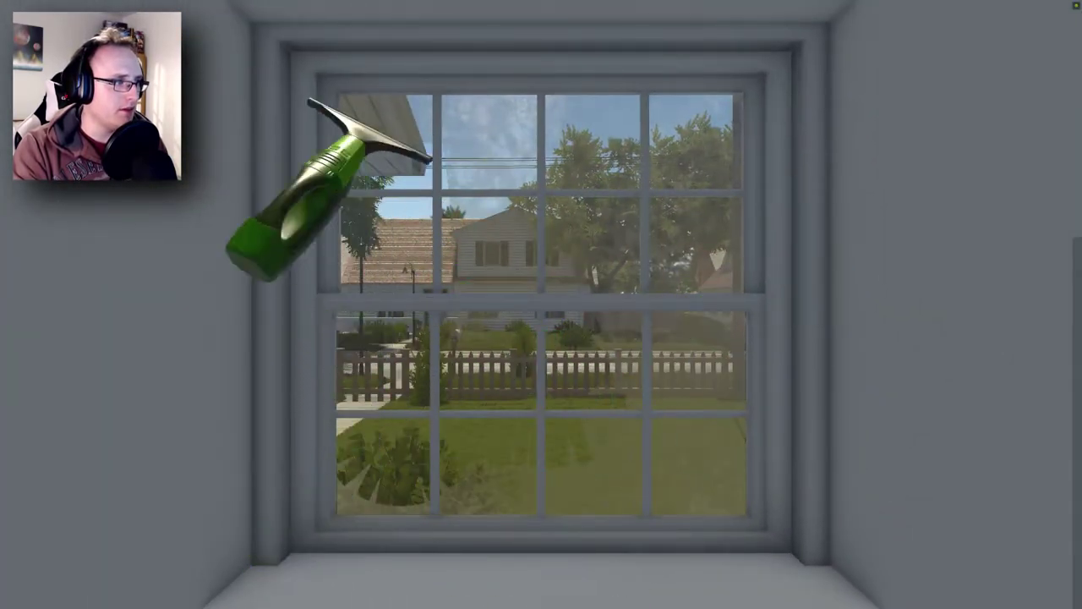
key(Escape)
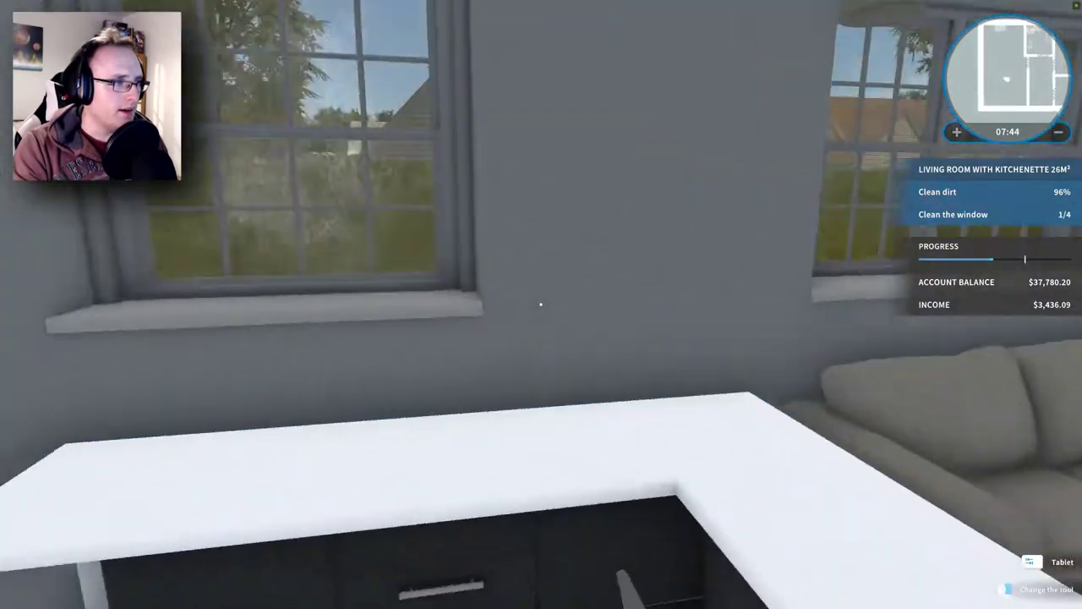
key(w)
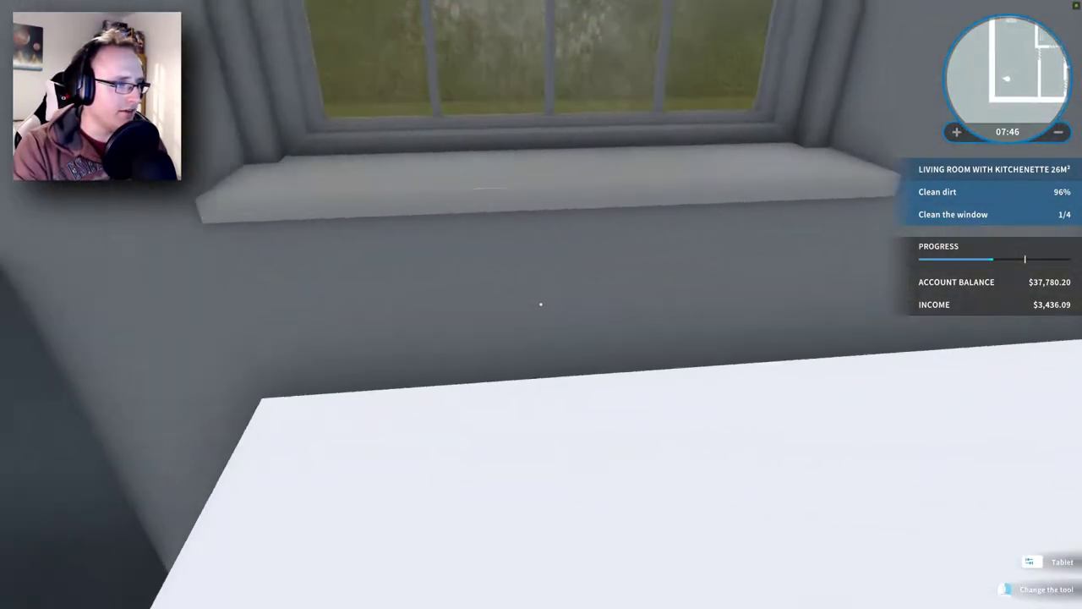
key(e)
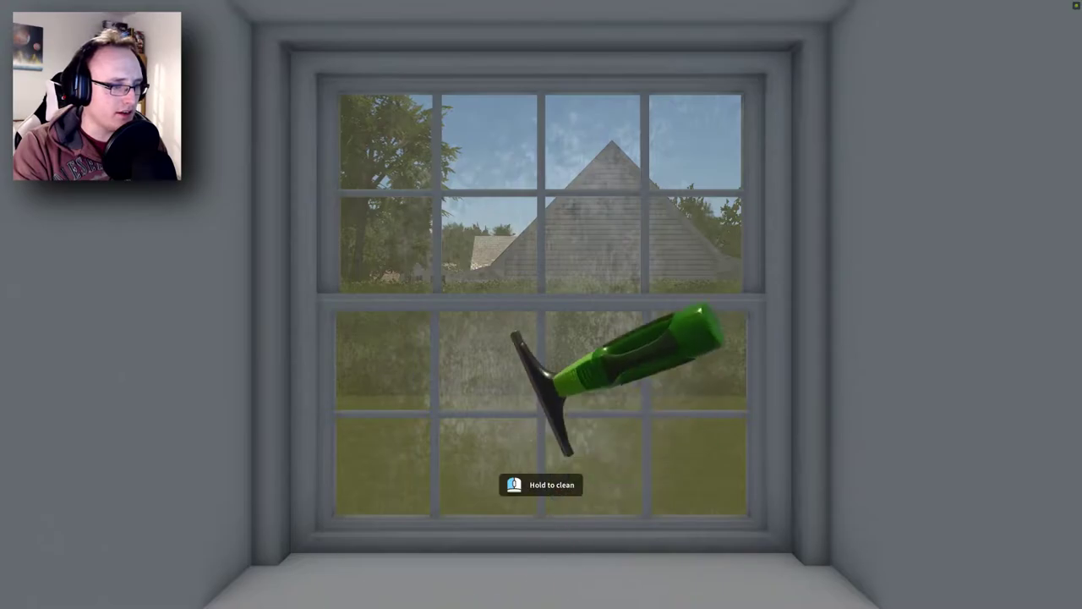
key(Escape)
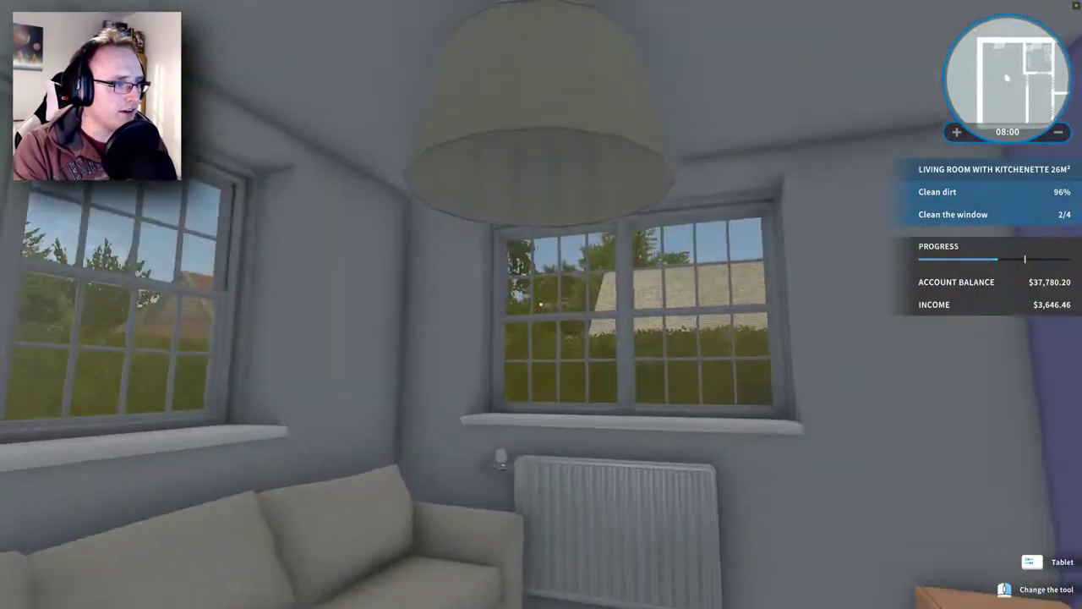
Wipe every pane of the living room's double window clean with the squeegee
key(w)
key(e)
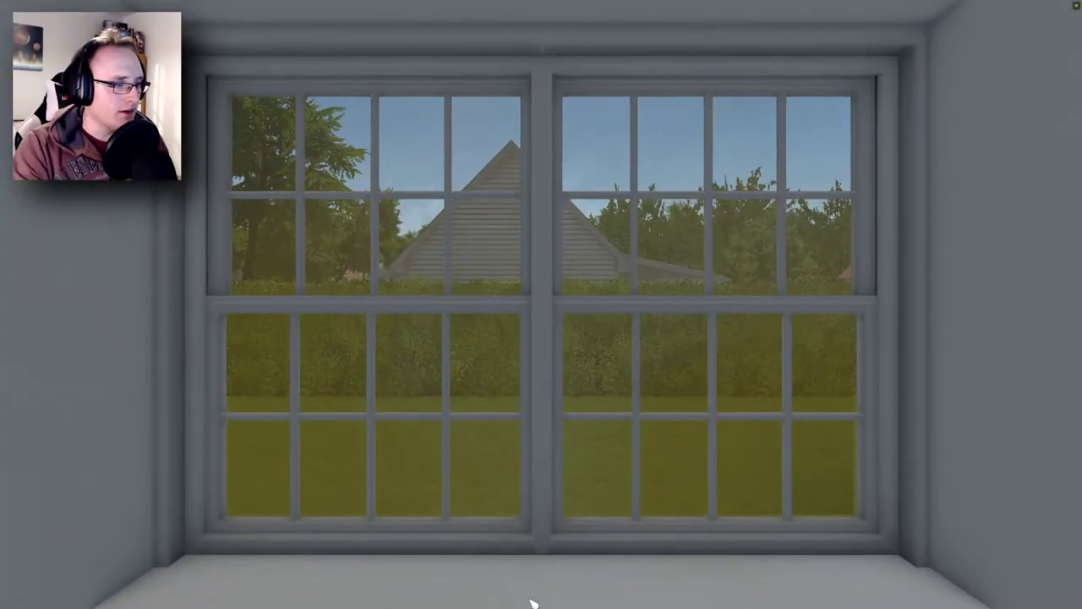
drag(397, 355, 853, 126)
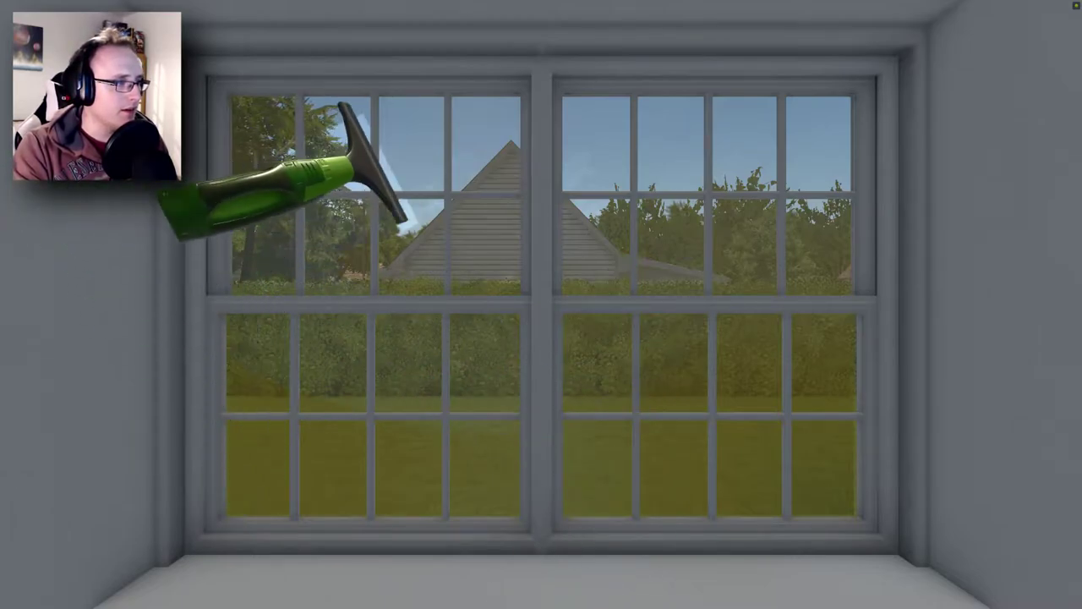
drag(778, 110, 212, 102)
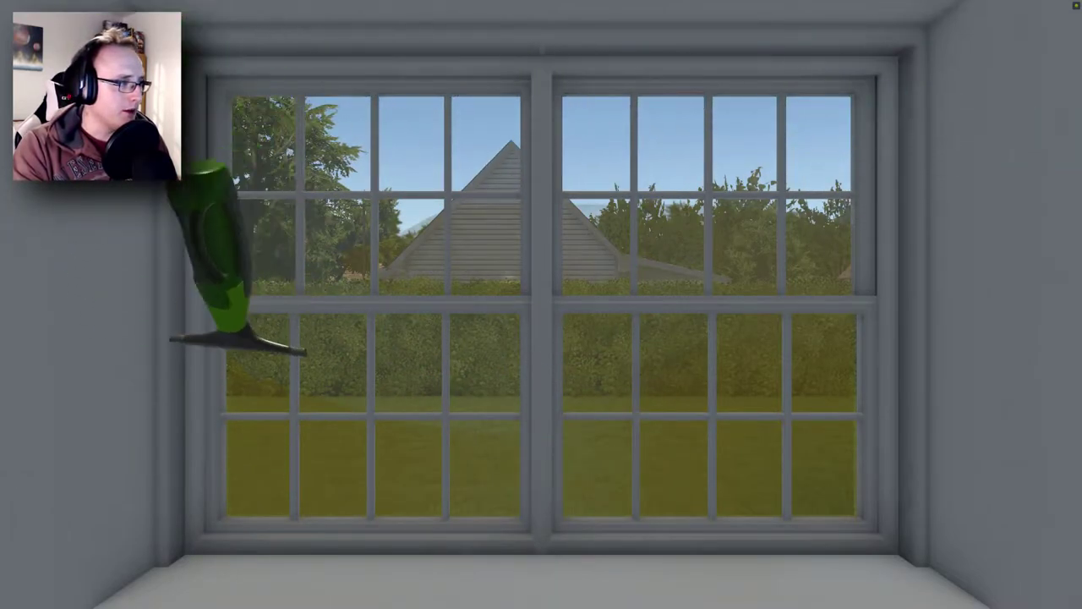
mouse_move(228, 253)
mouse_down()
mouse_move(921, 415)
mouse_move(660, 575)
mouse_move(491, 220)
mouse_move(896, 440)
mouse_move(854, 380)
mouse_move(845, 152)
mouse_move(490, 245)
mouse_up()
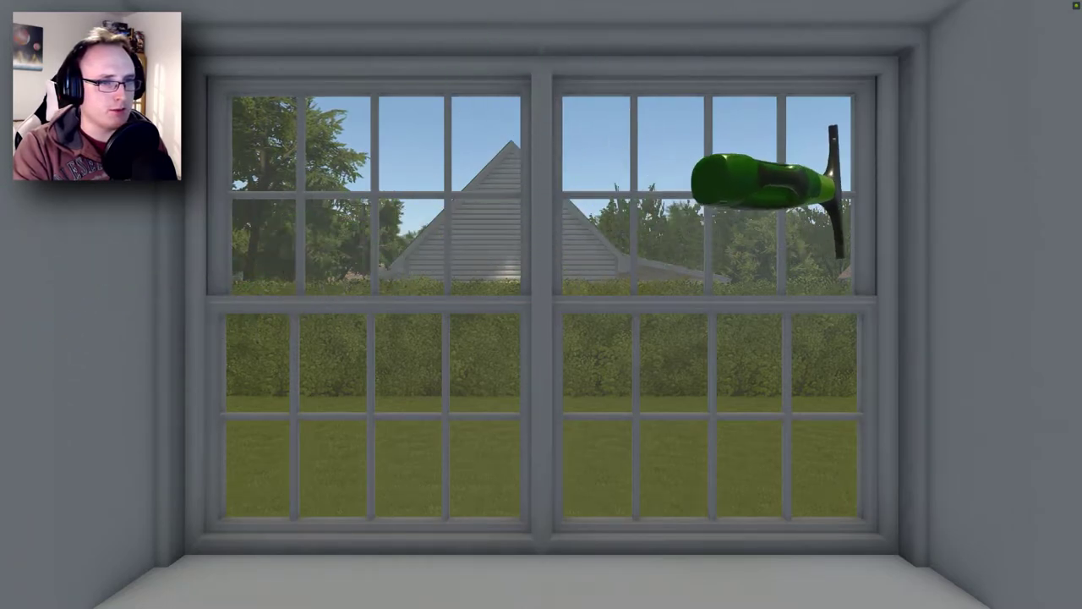
mouse_move(761, 181)
mouse_down()
mouse_move(879, 405)
mouse_move(338, 541)
mouse_move(169, 355)
mouse_move(508, 51)
mouse_up()
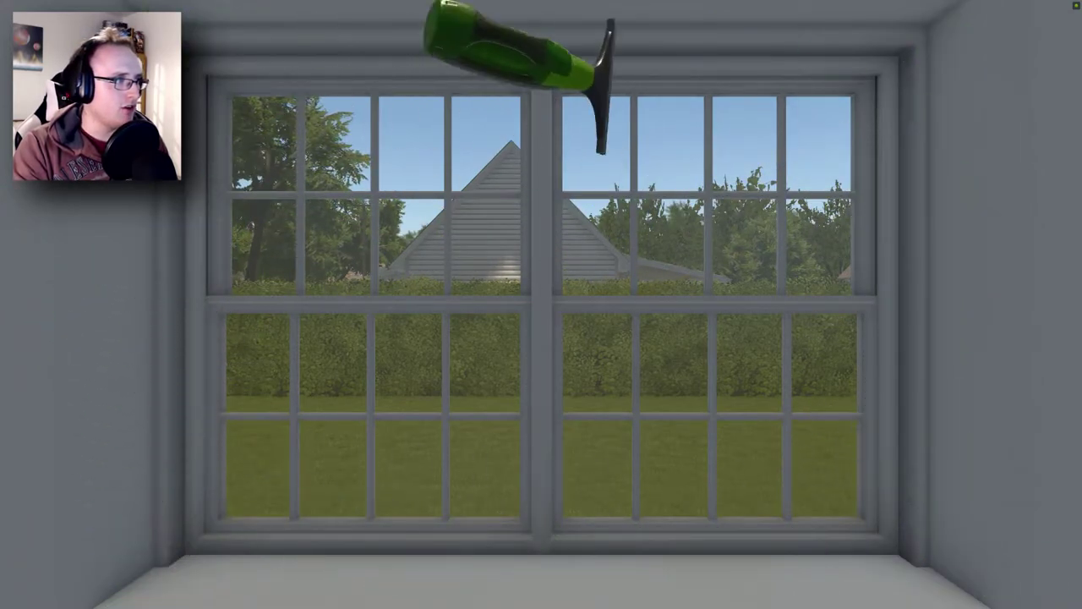
right_click(507, 51)
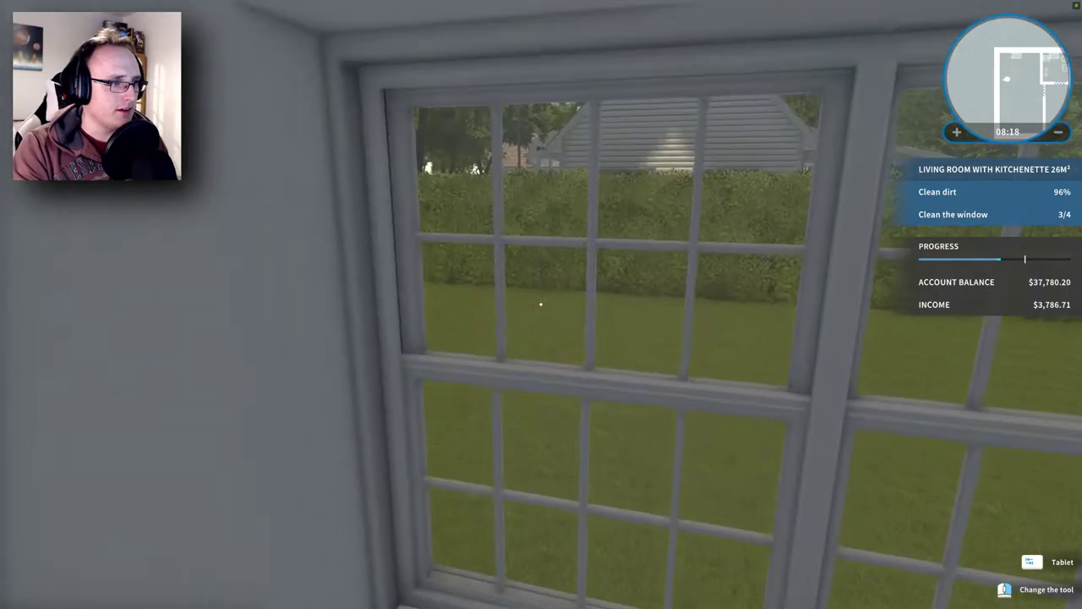
Wash the bathroom window, re-equip a cleaning tool, and open the bathroom door
key(e)
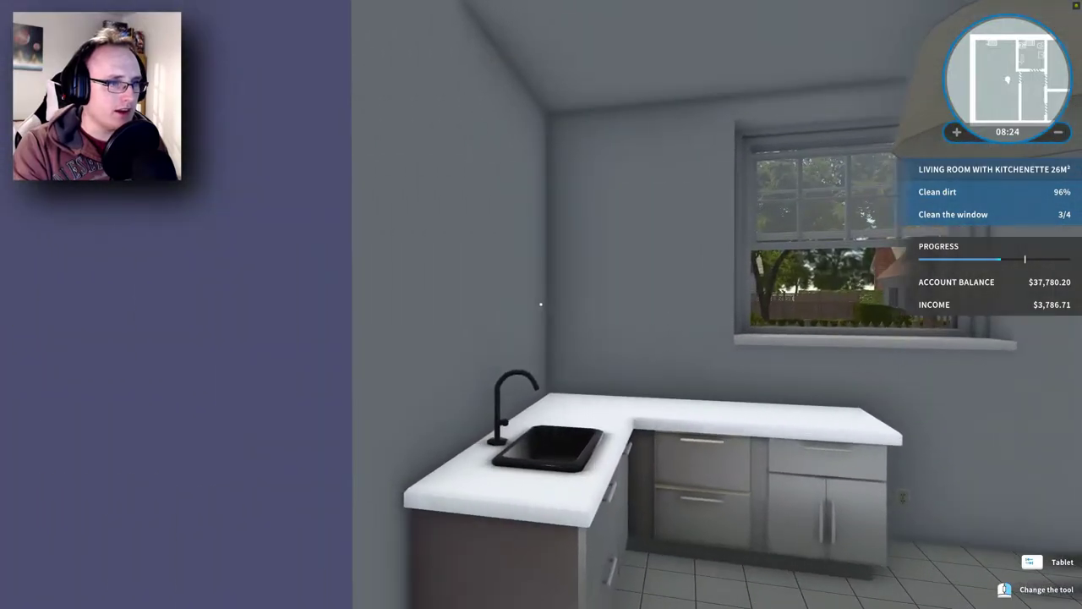
key(e)
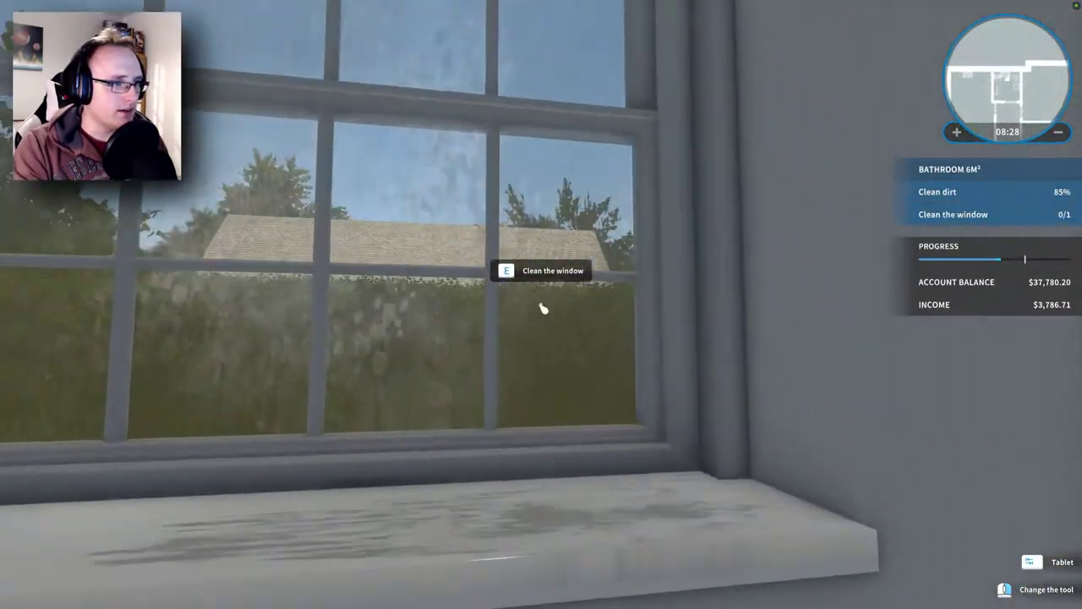
click(541, 305)
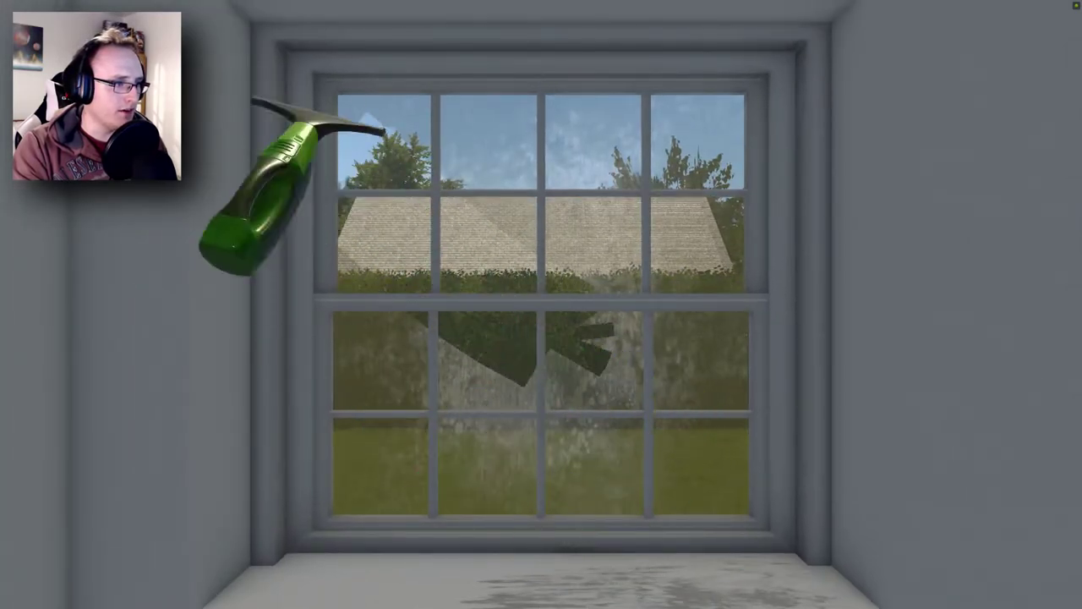
key(Escape)
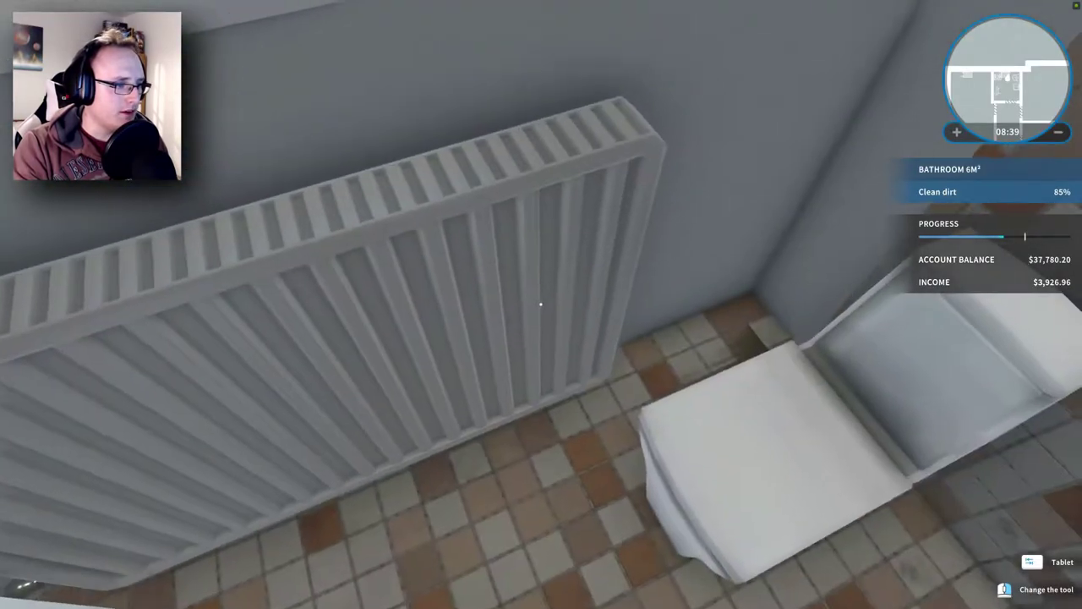
key(q)
click(597, 240)
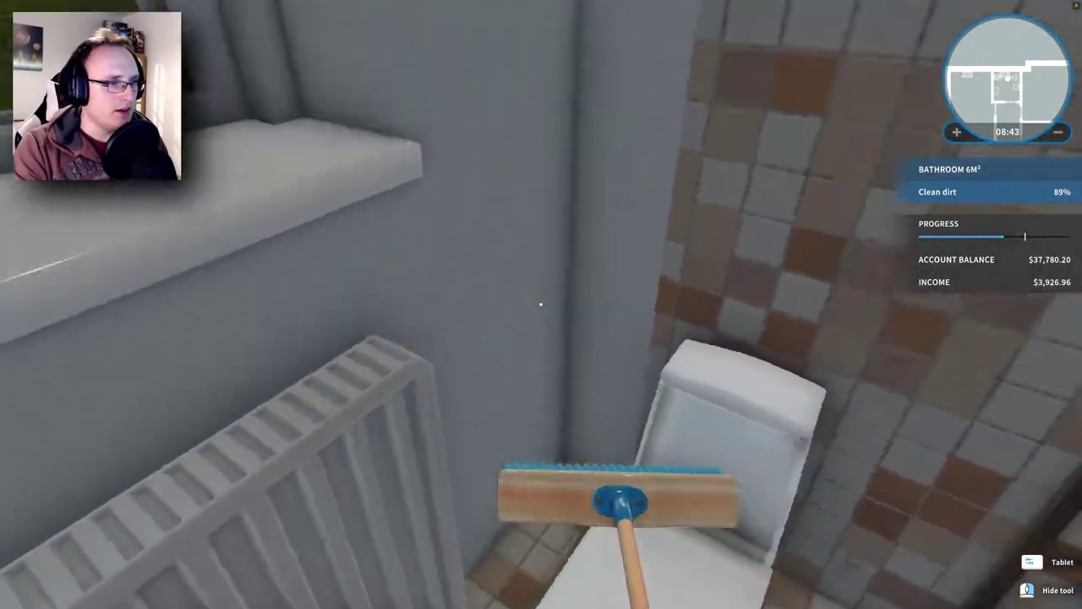
key(w)
click(541, 305)
Check the 18 m² room's tasks: Pastel Pink paint and five objects to buy
key(Tab)
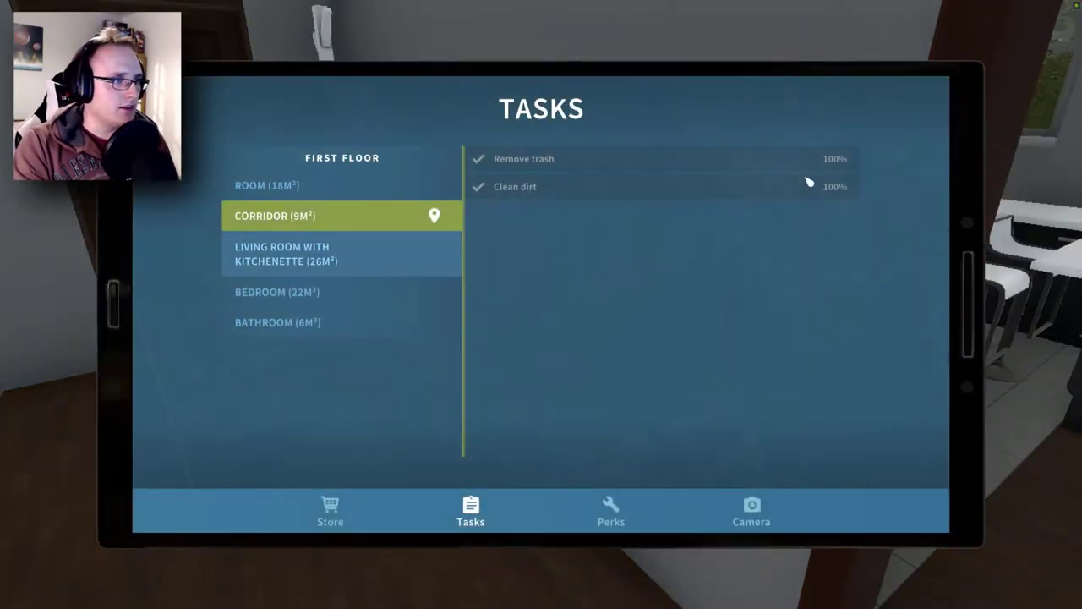
click(271, 189)
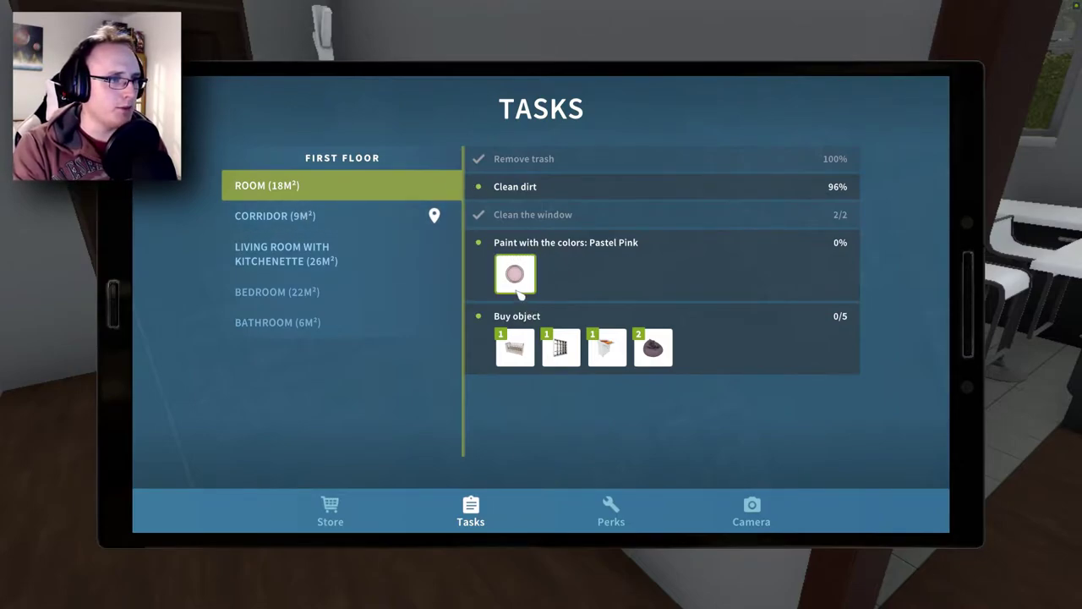
key(Tab)
key(Tab)
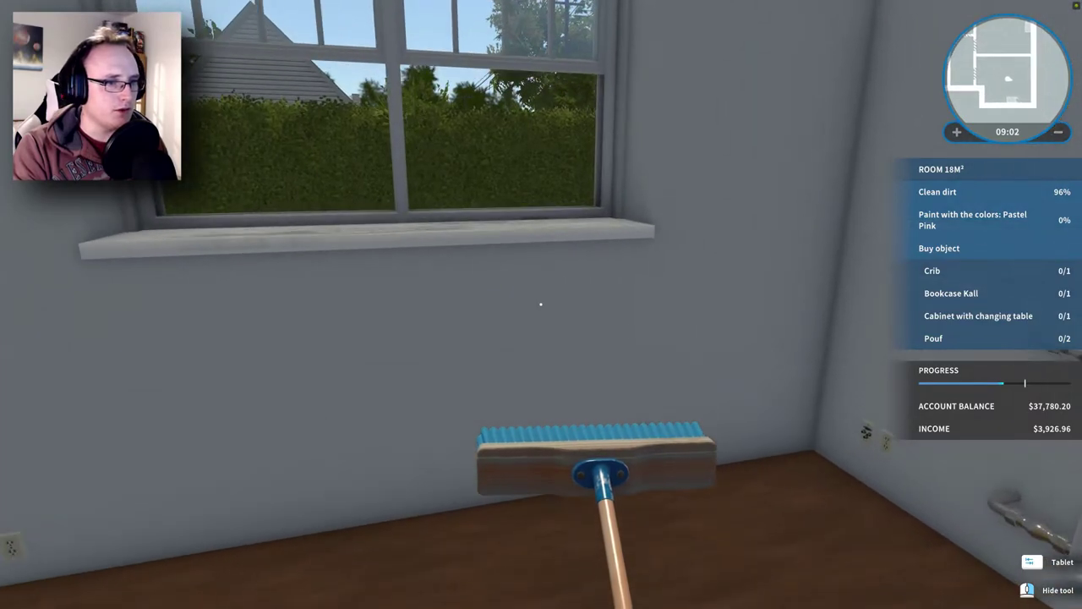
key(Tab)
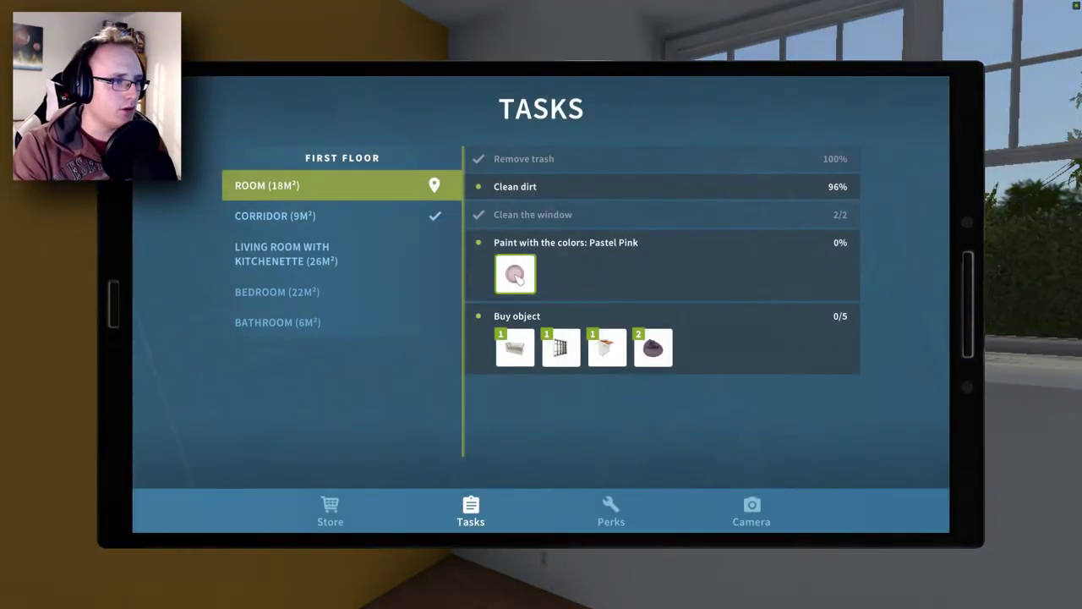
Buy another Pastel Pink paint can and set it beside the first one
click(516, 275)
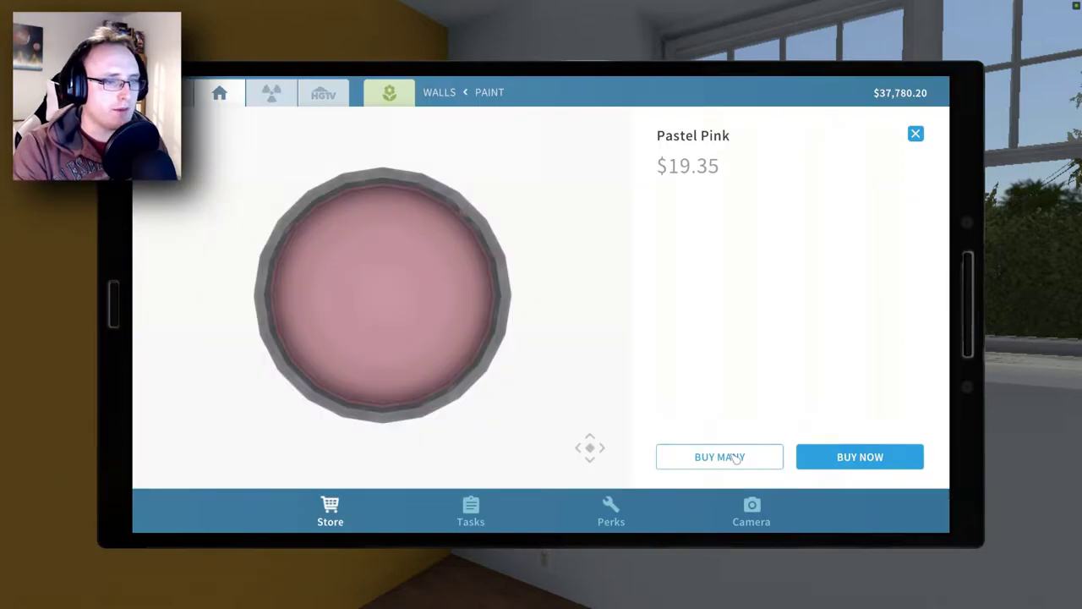
click(860, 456)
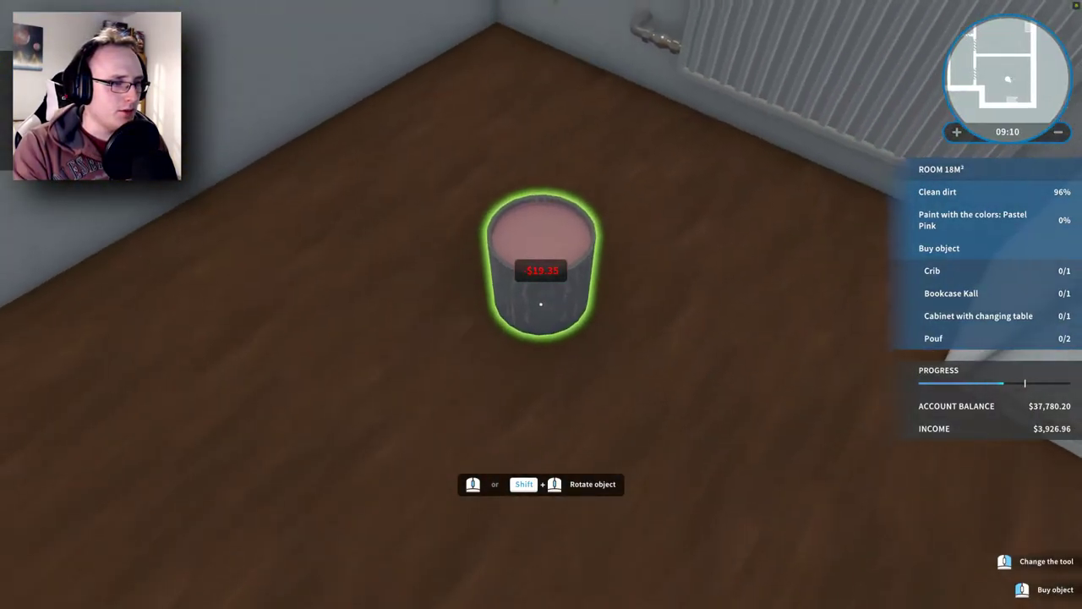
click(541, 304)
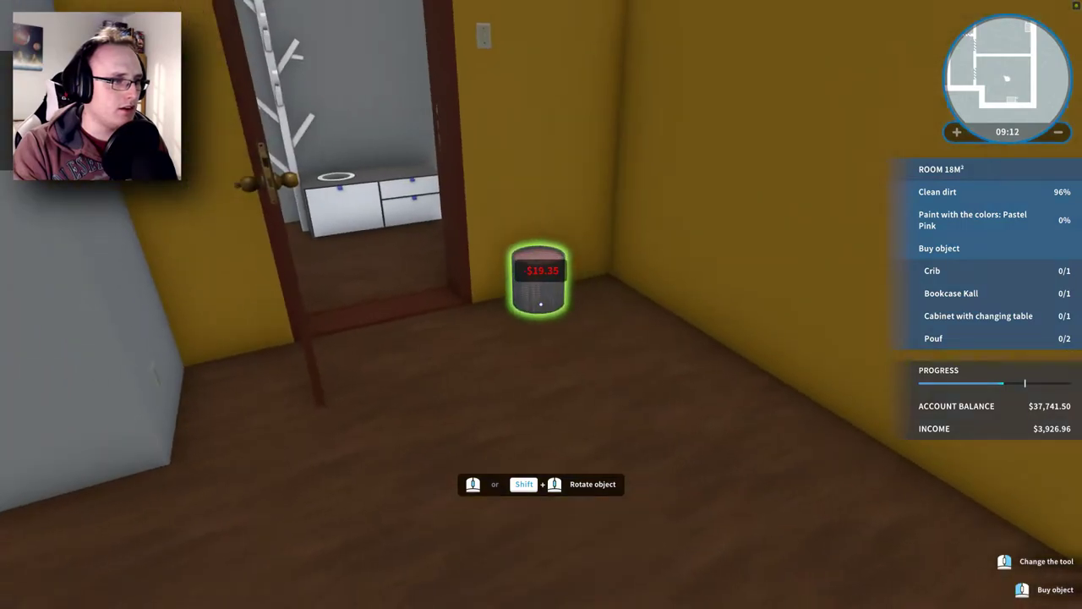
key(Tab)
key(Tab)
key(Tab)
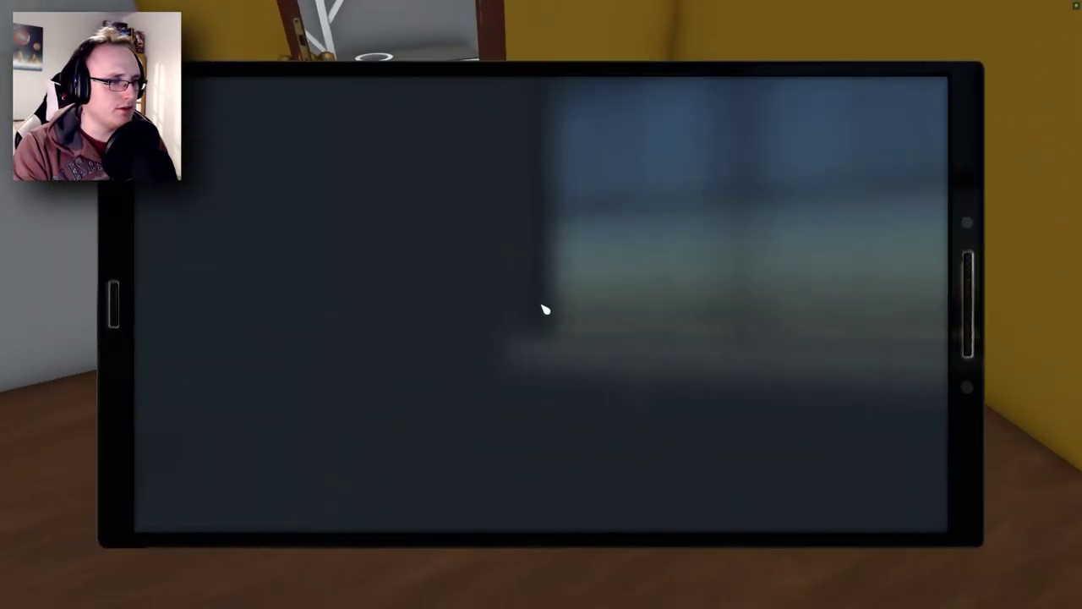
key(Tab)
click(541, 305)
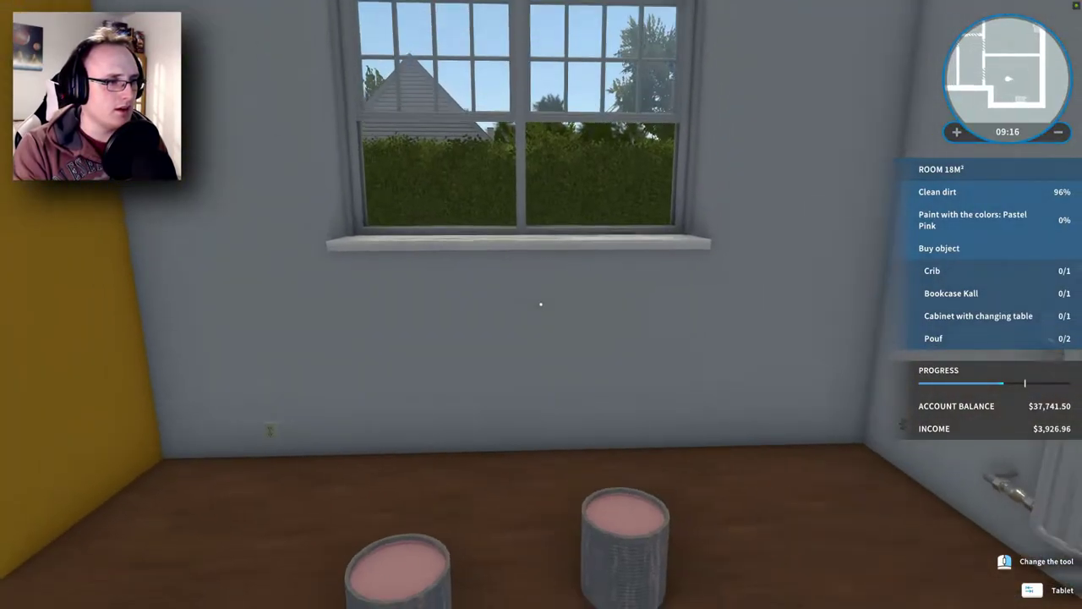
Switch to the roller, load it with Pastel Pink, and paint the first yellow strips
key(Tab)
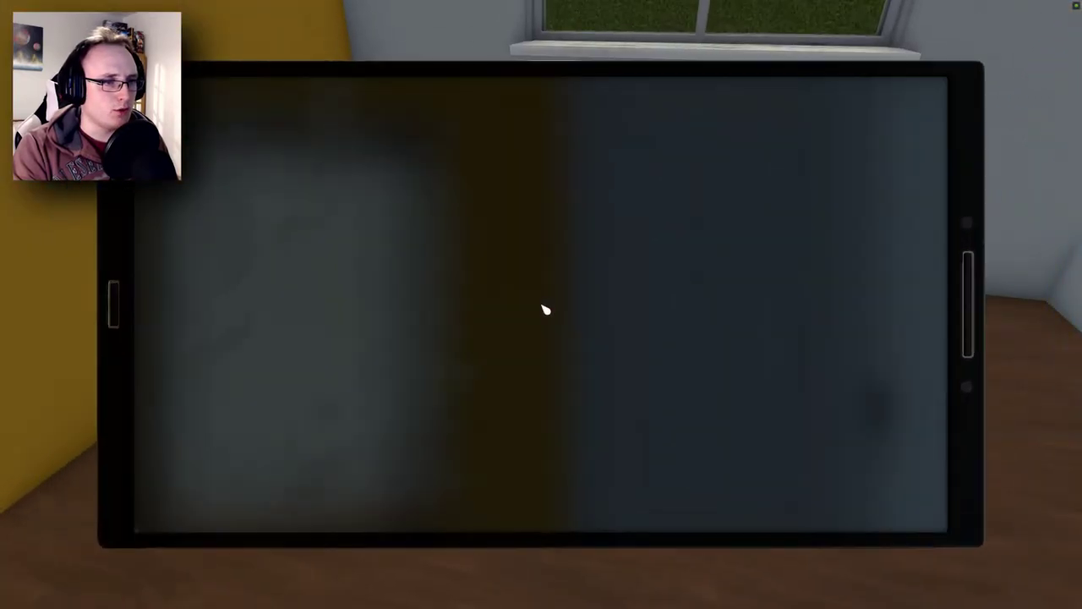
key(Tab)
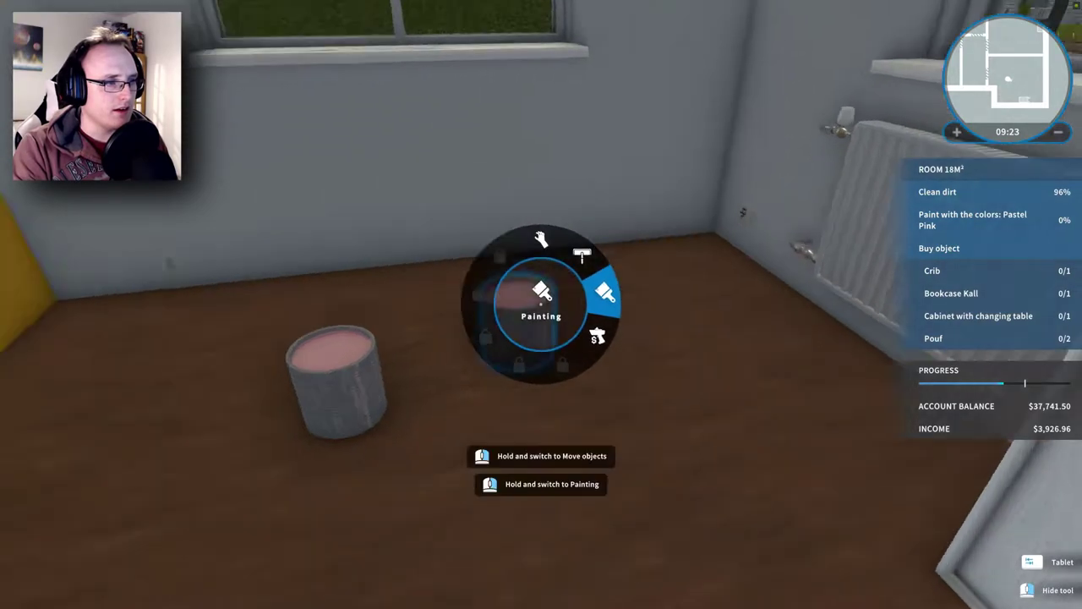
click(625, 287)
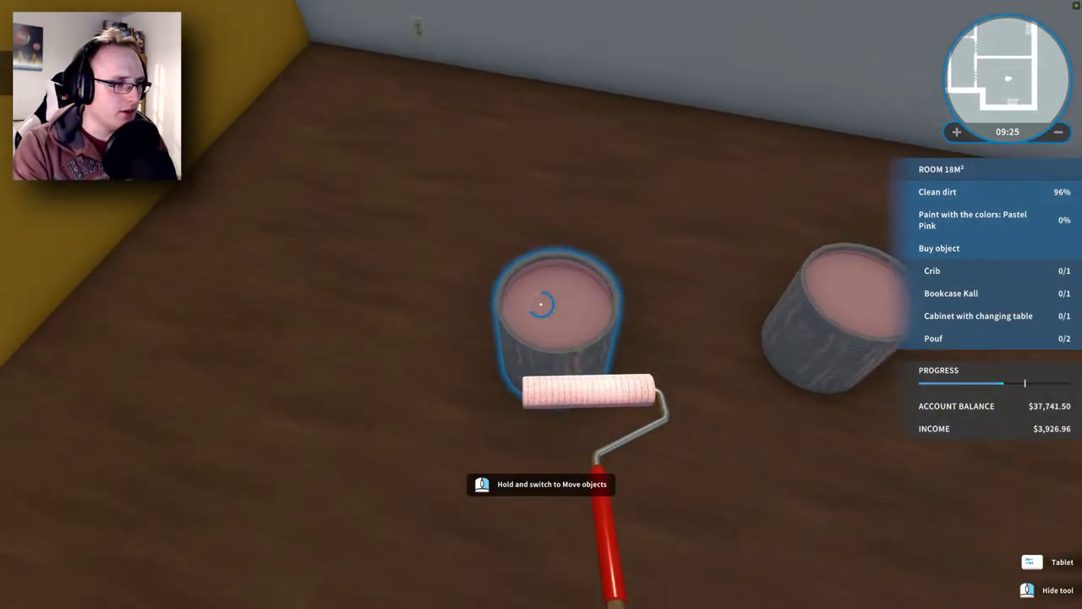
click(540, 304)
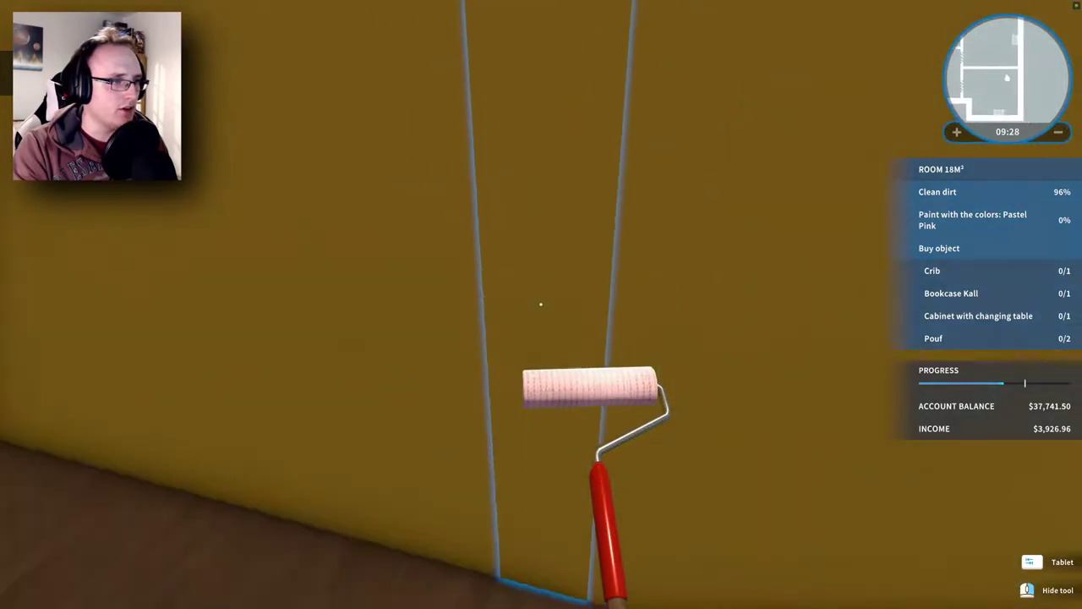
click(540, 304)
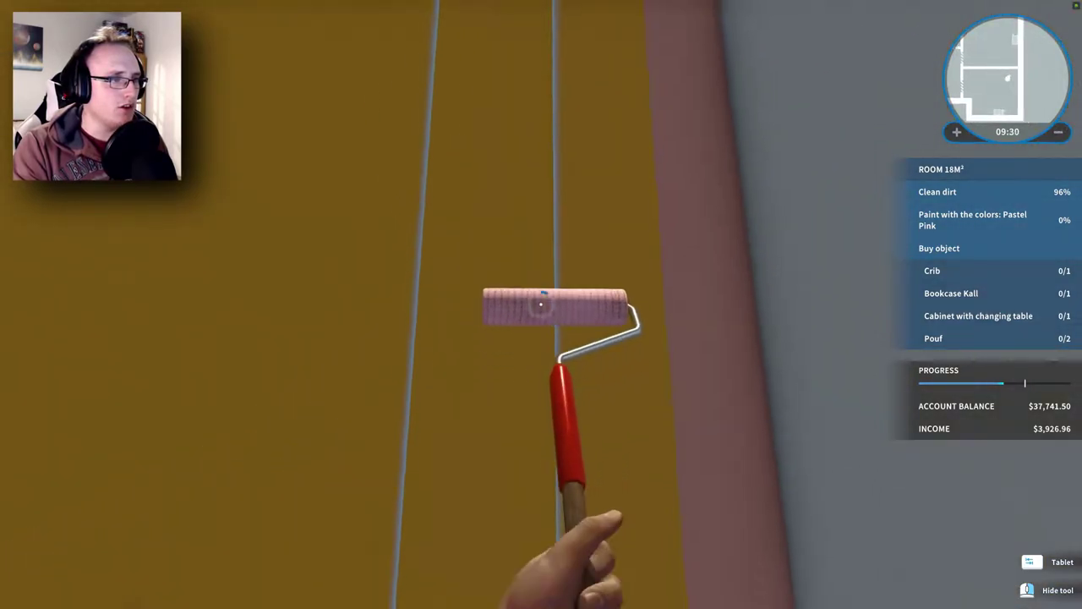
click(540, 305)
click(540, 305)
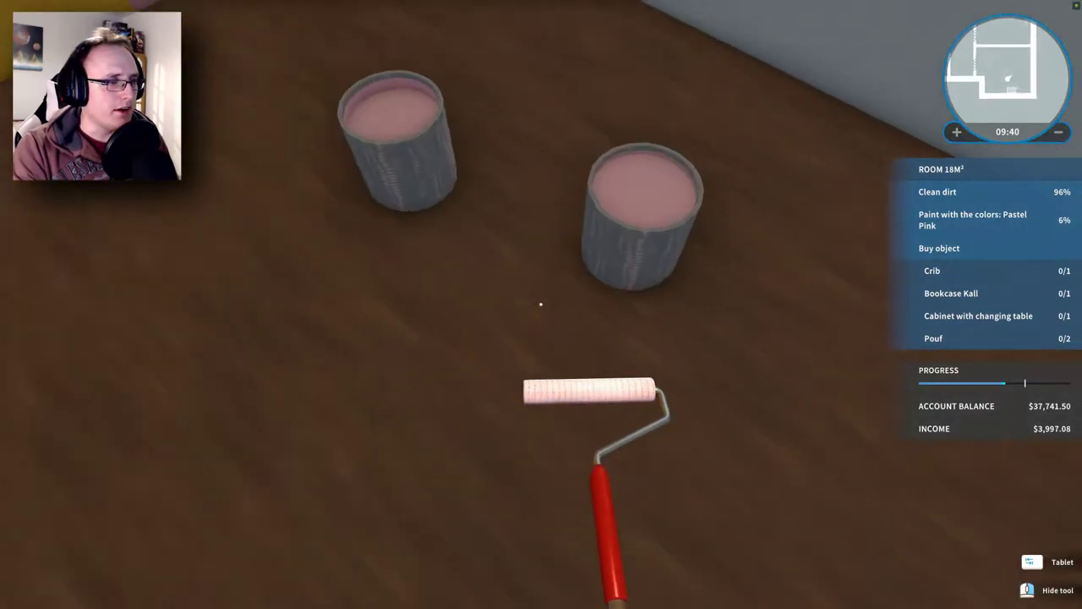
Reload the roller and paint several more yellow wall strips pastel pink
click(540, 304)
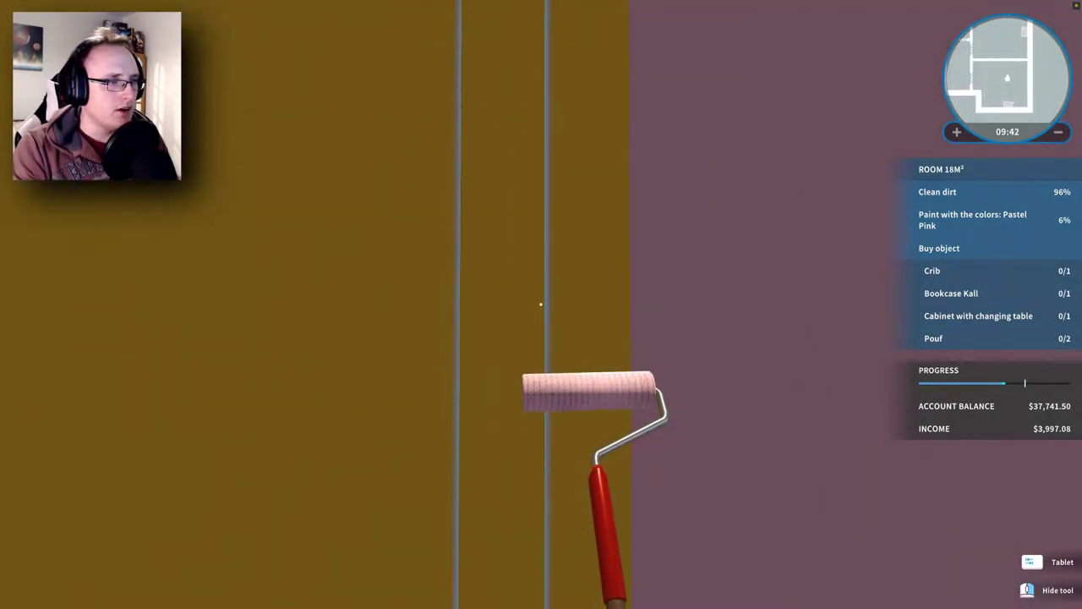
click(541, 304)
click(540, 305)
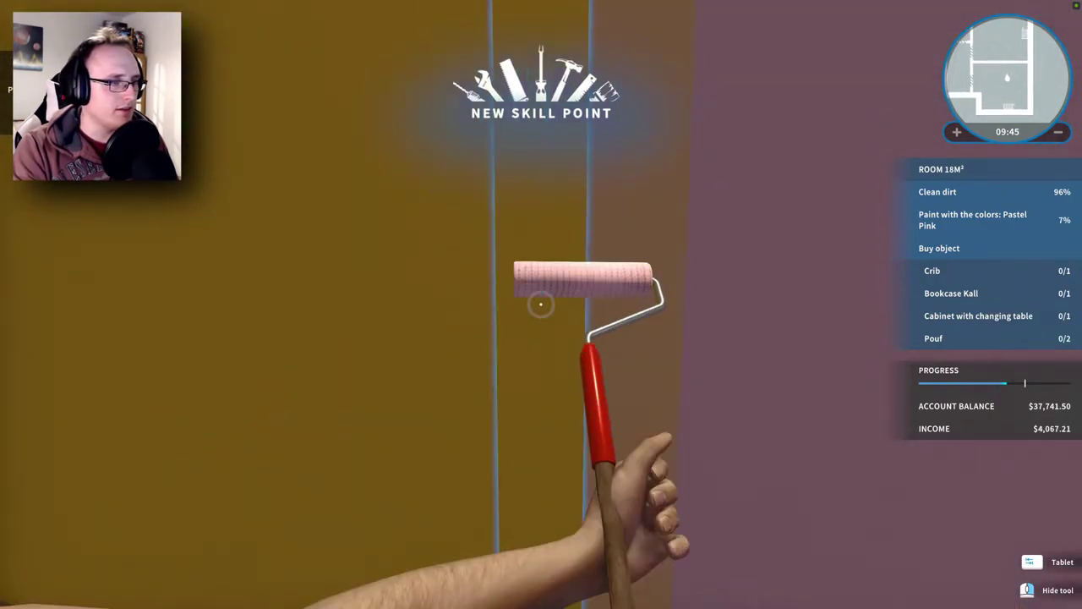
click(540, 305)
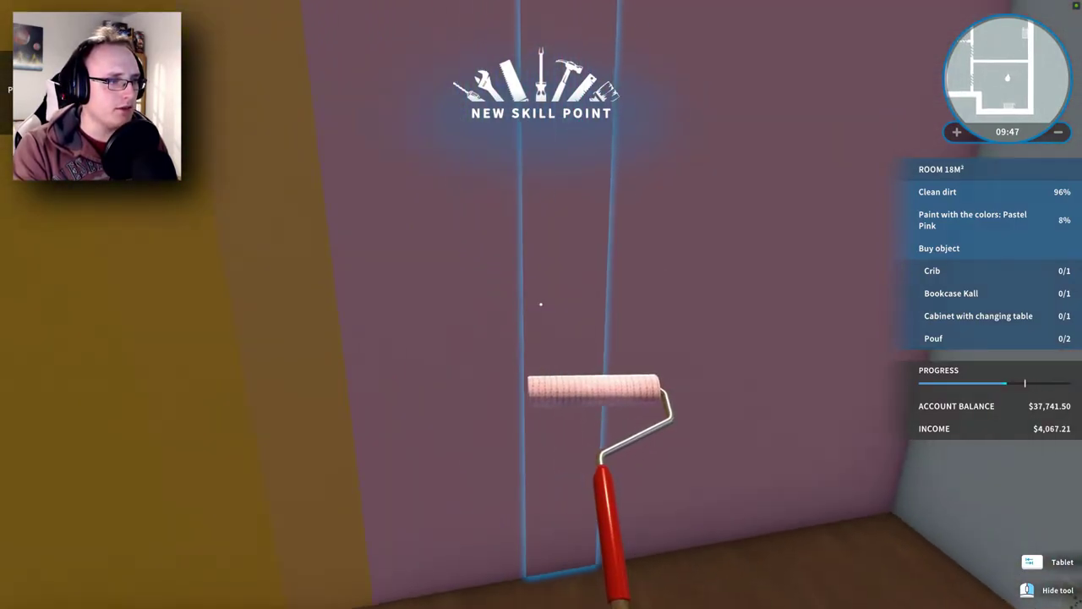
click(540, 304)
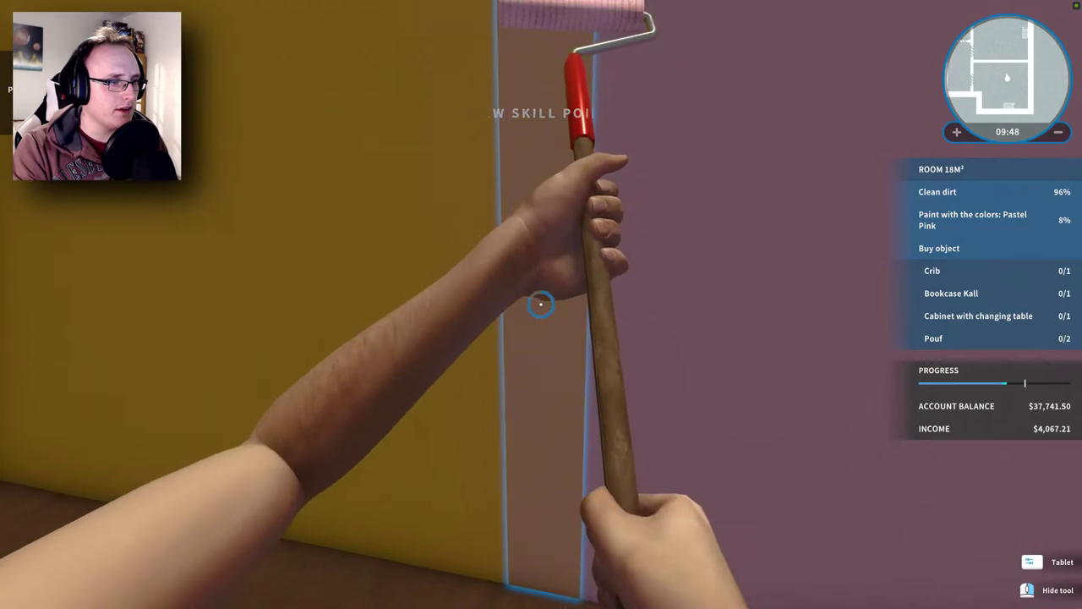
key(Tab)
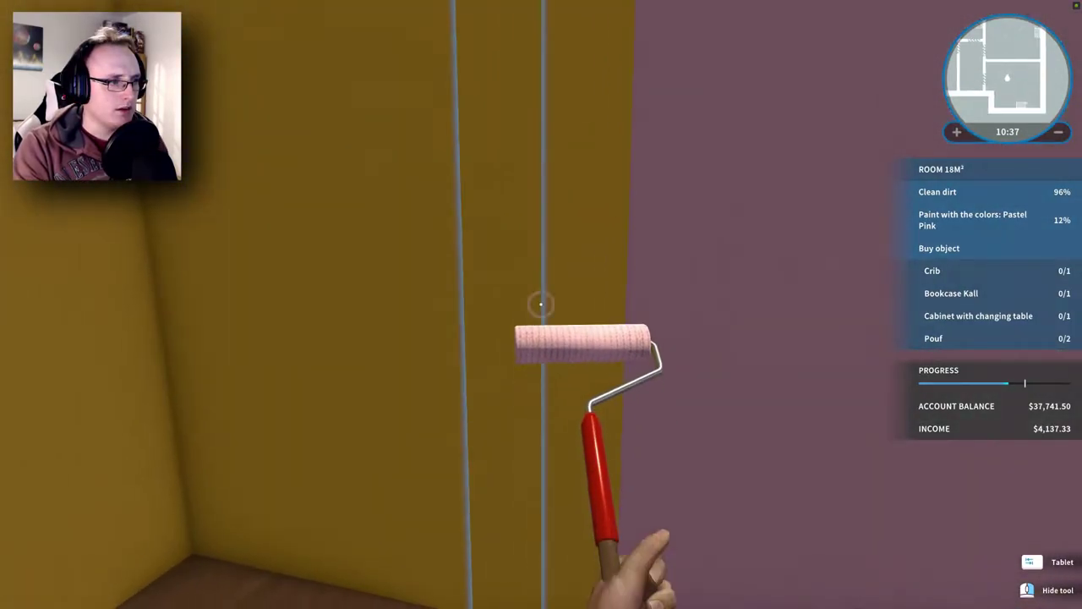
drag(541, 305, 541, 304)
Return to the pink room and paint two more yellow wall strips
key(w)
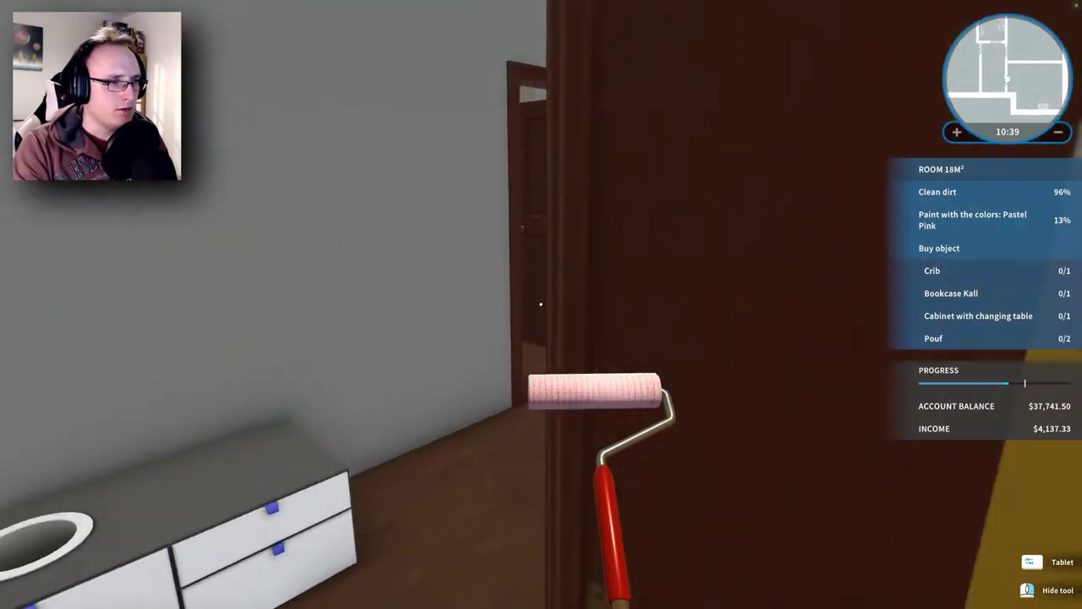
key(w)
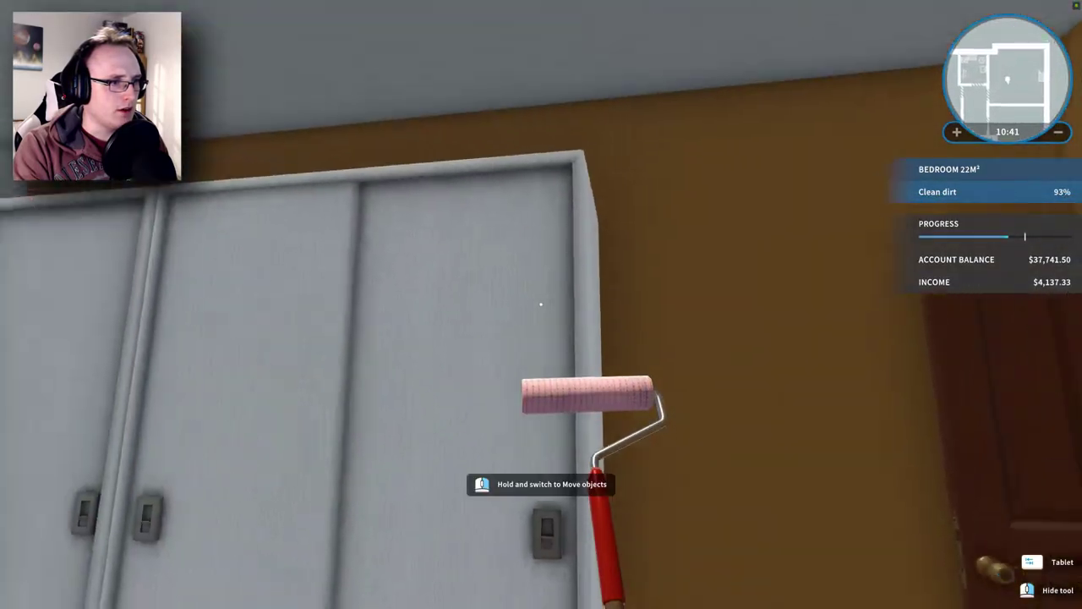
key(s)
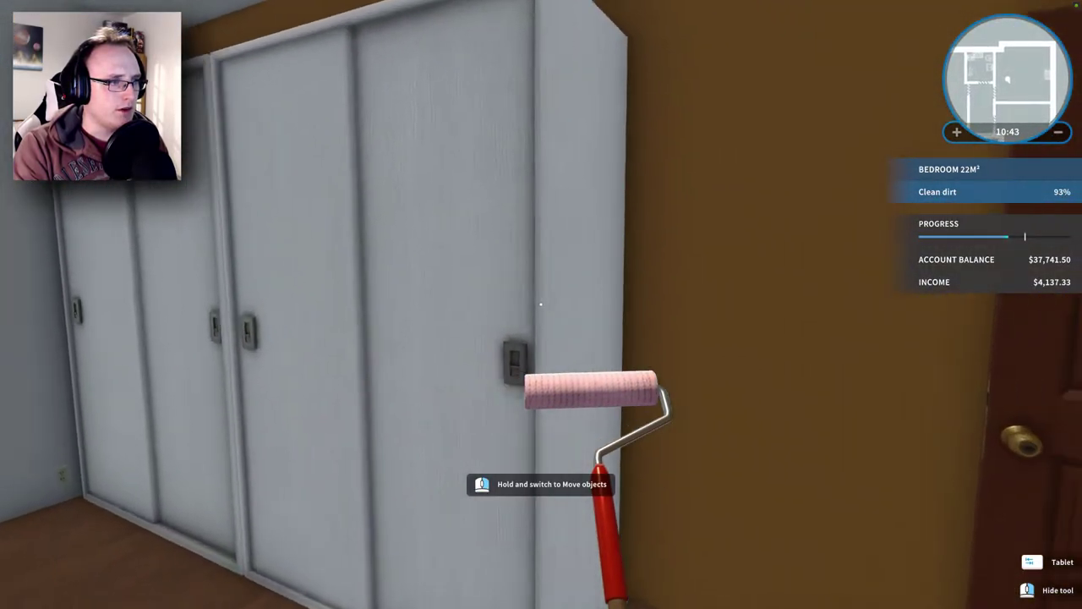
key(w)
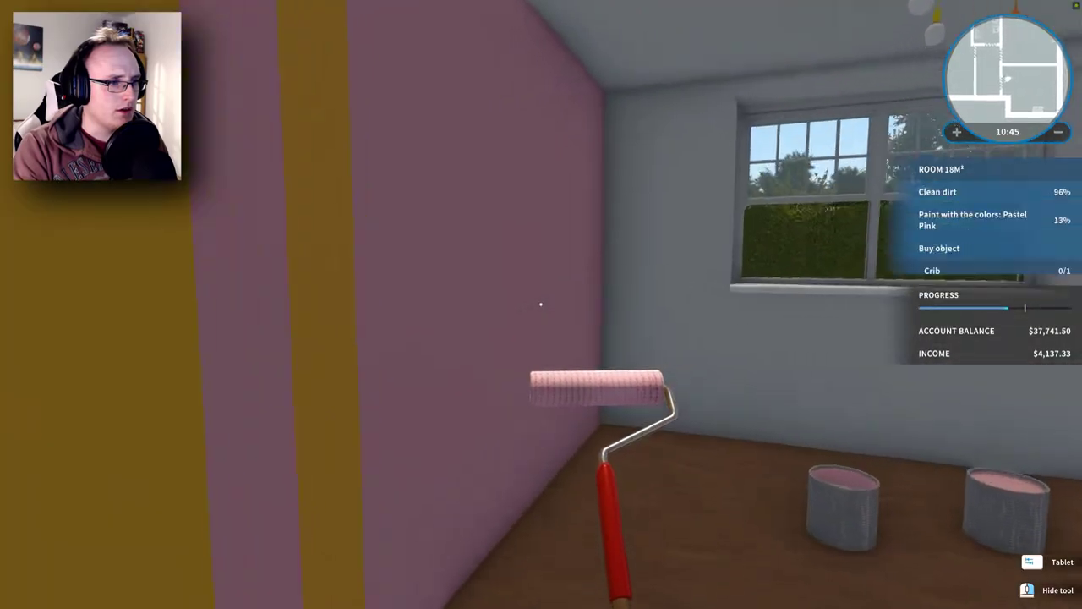
key(w)
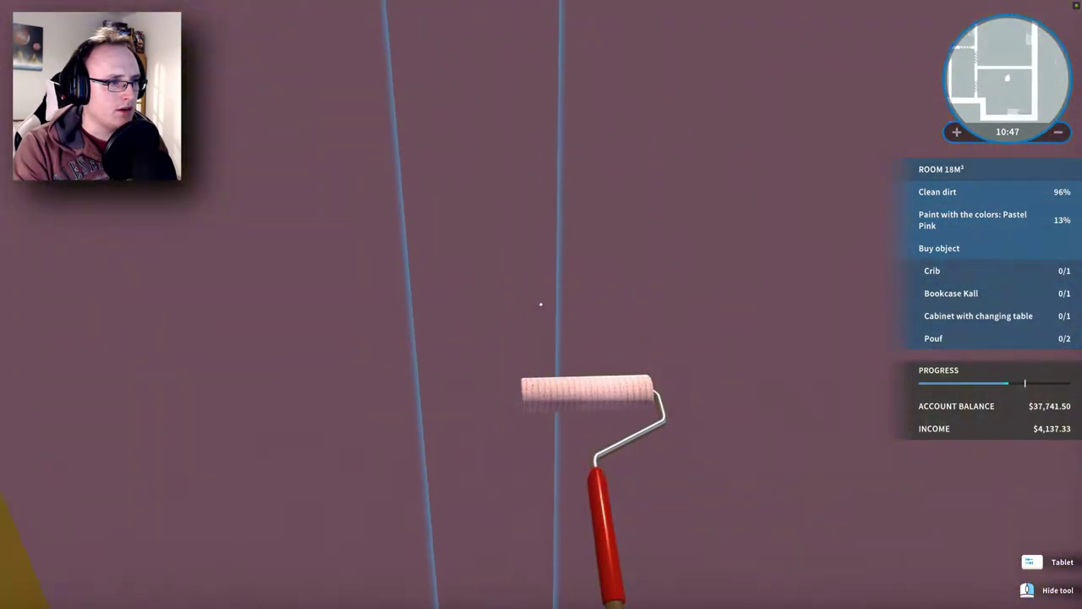
key(a)
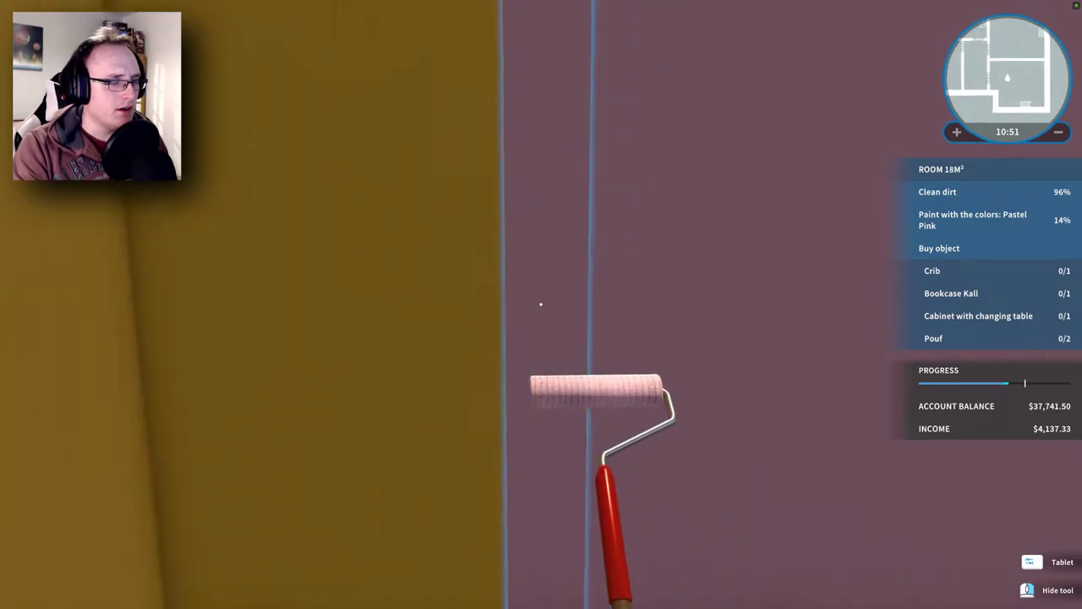
click(541, 304)
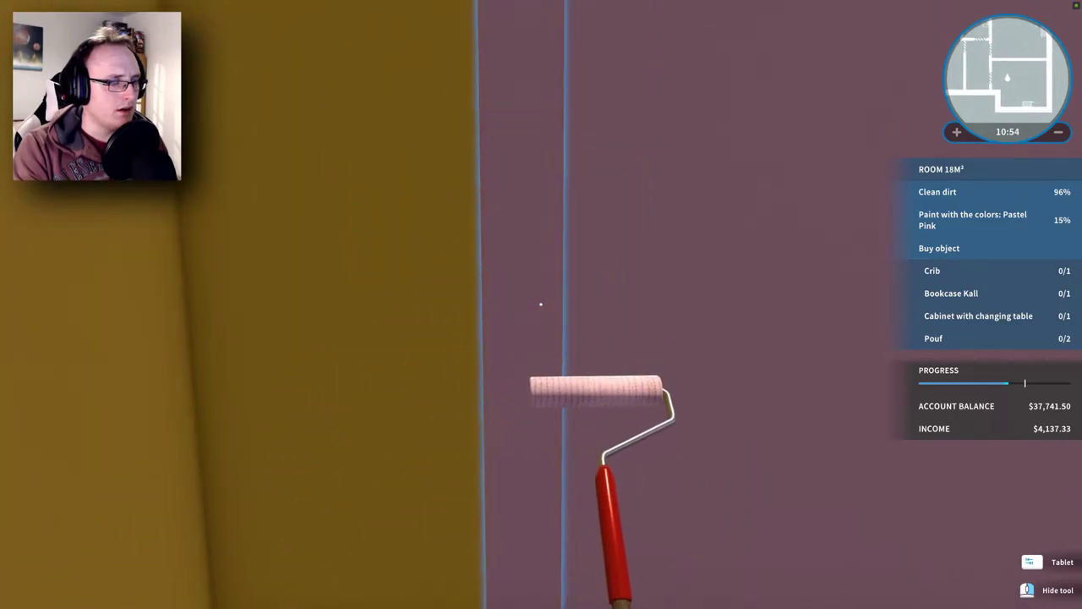
key(s)
key(w)
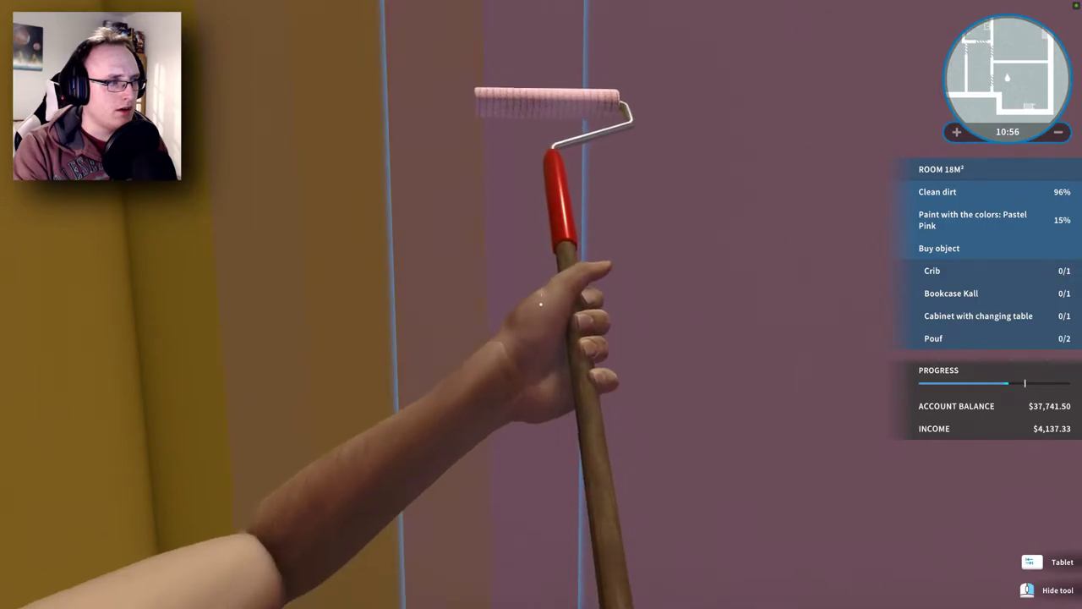
click(541, 304)
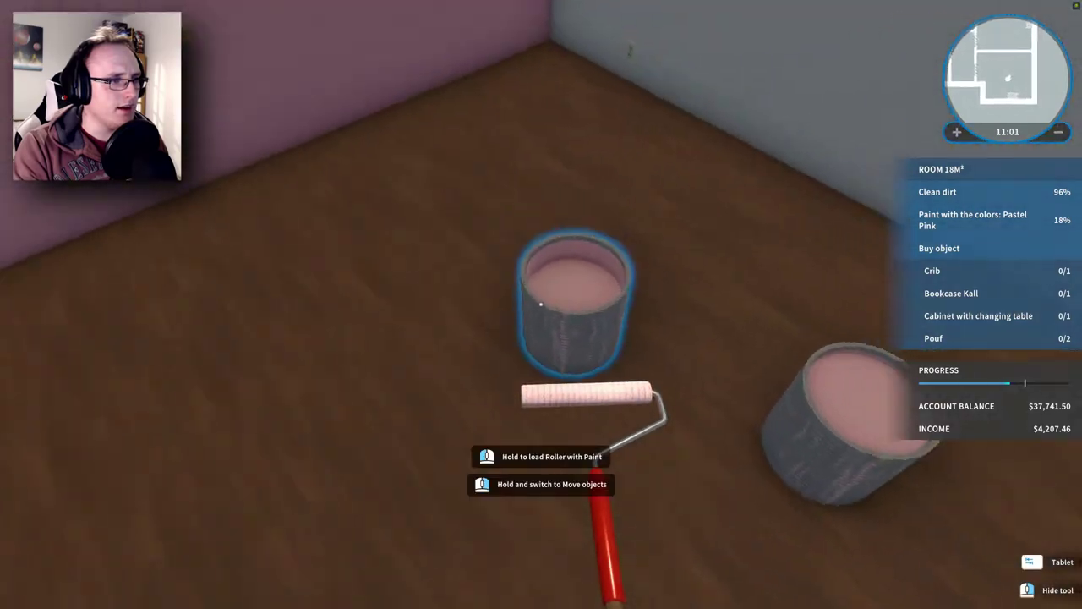
Reload and paint the strips by the light switch, doorway and above the door
click(541, 304)
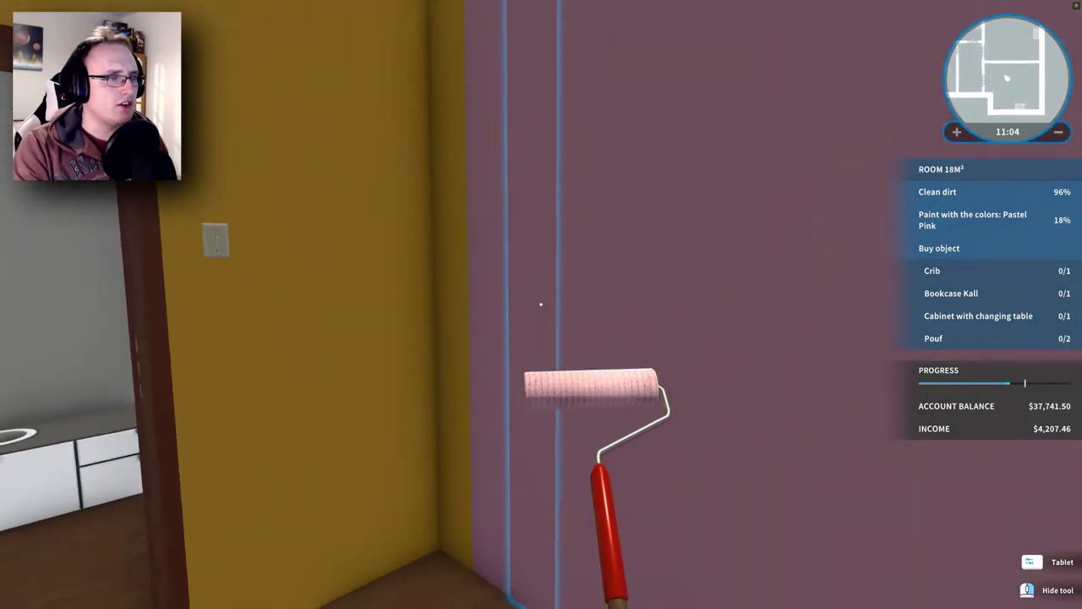
click(541, 305)
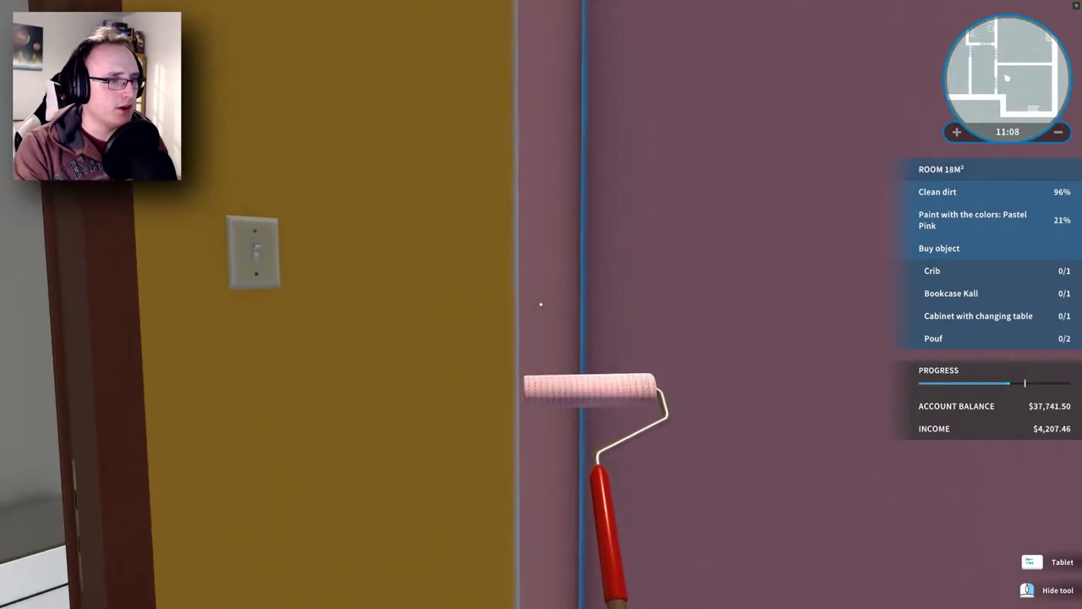
click(541, 305)
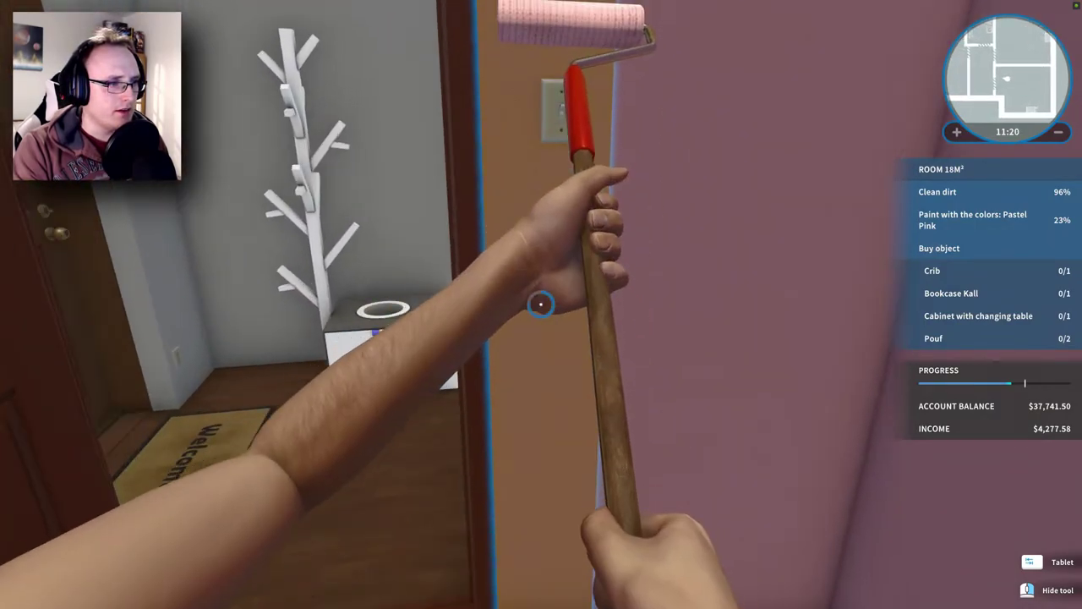
click(541, 304)
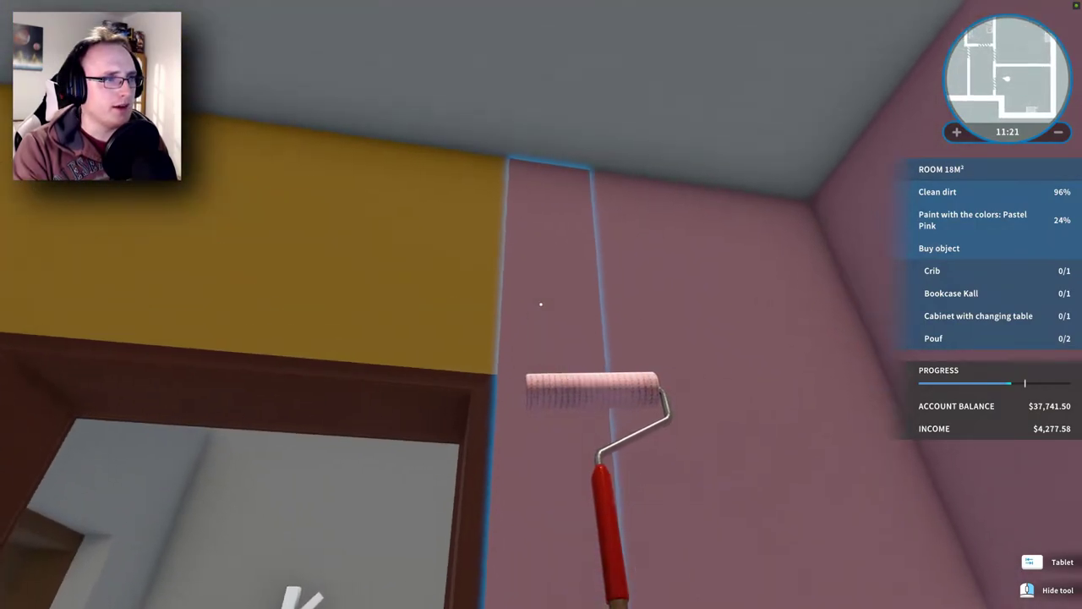
click(541, 304)
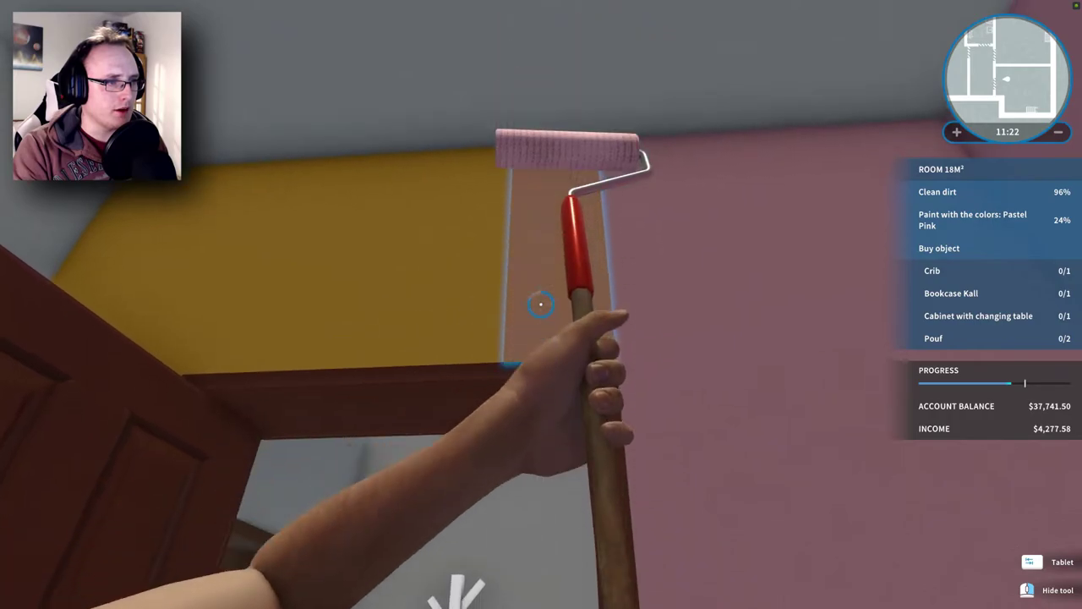
click(541, 304)
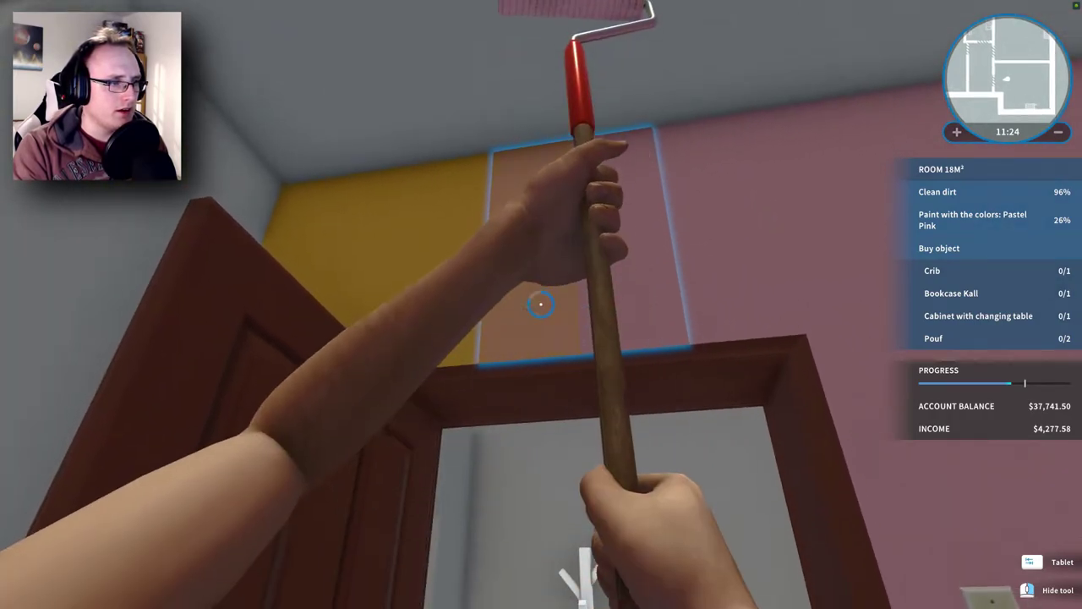
click(541, 304)
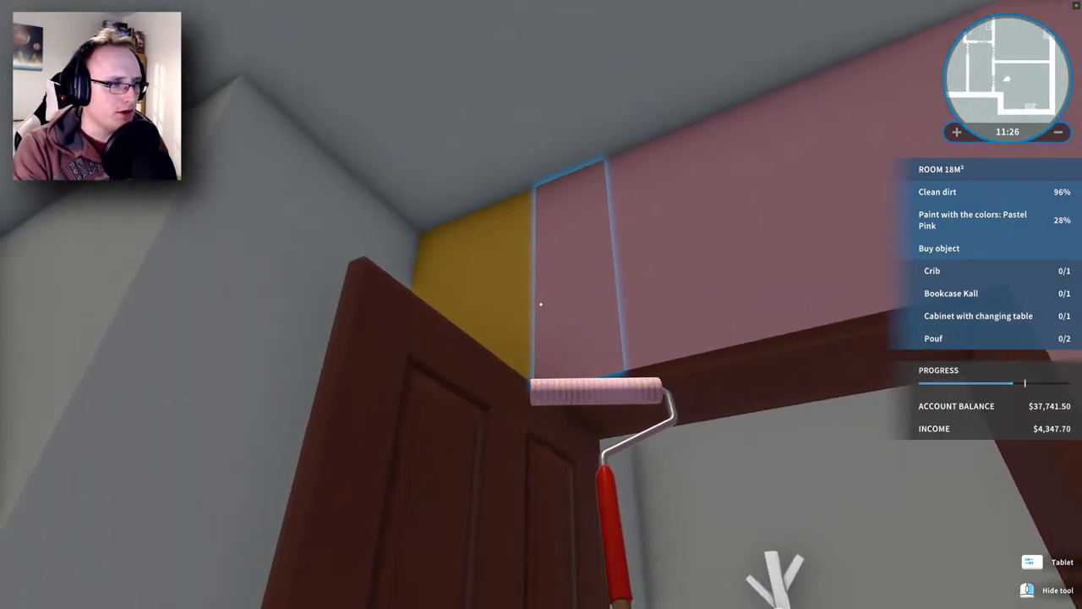
click(541, 304)
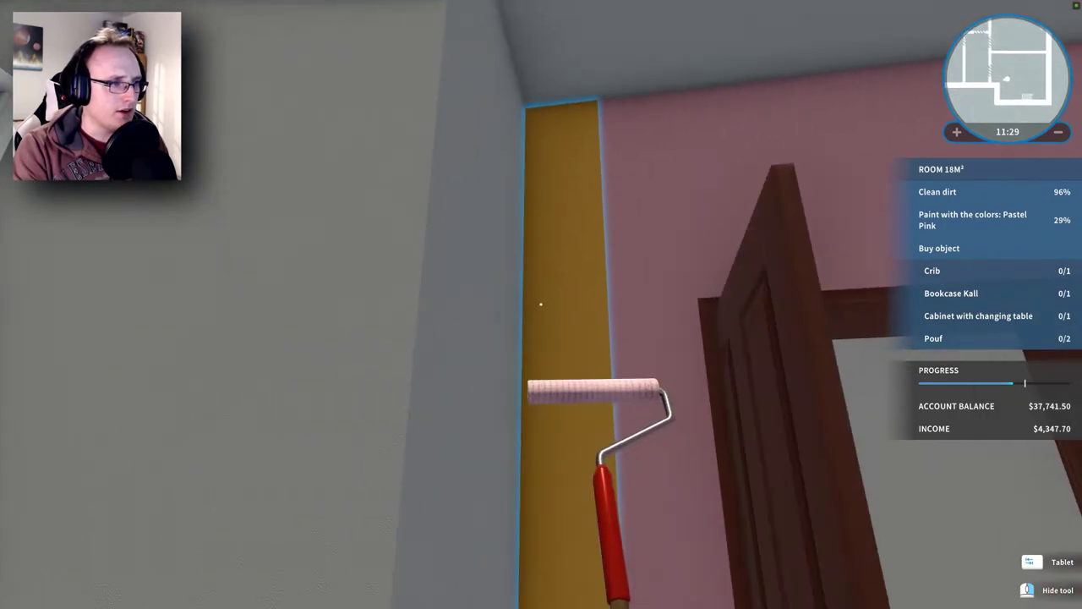
click(541, 304)
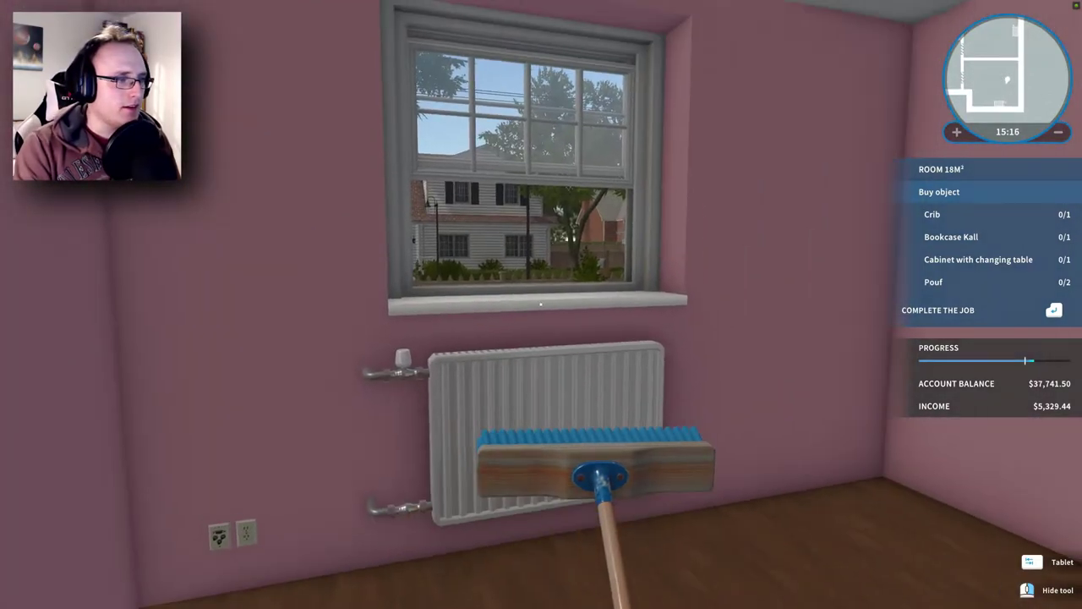
Move the wardrobe against the pink wall, then equip the Sell objects tool
key(Tab)
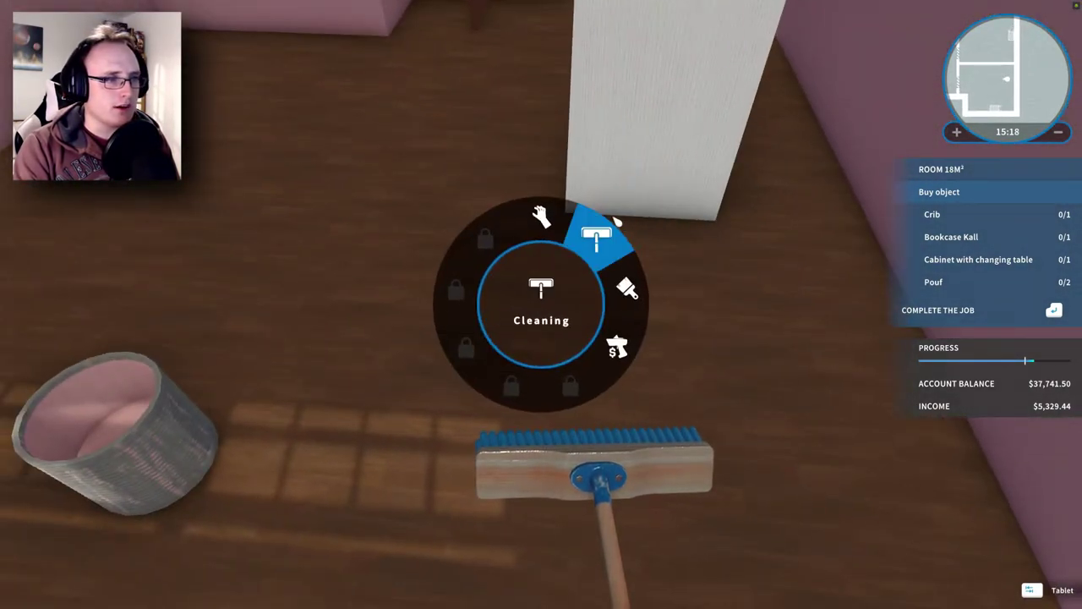
click(542, 212)
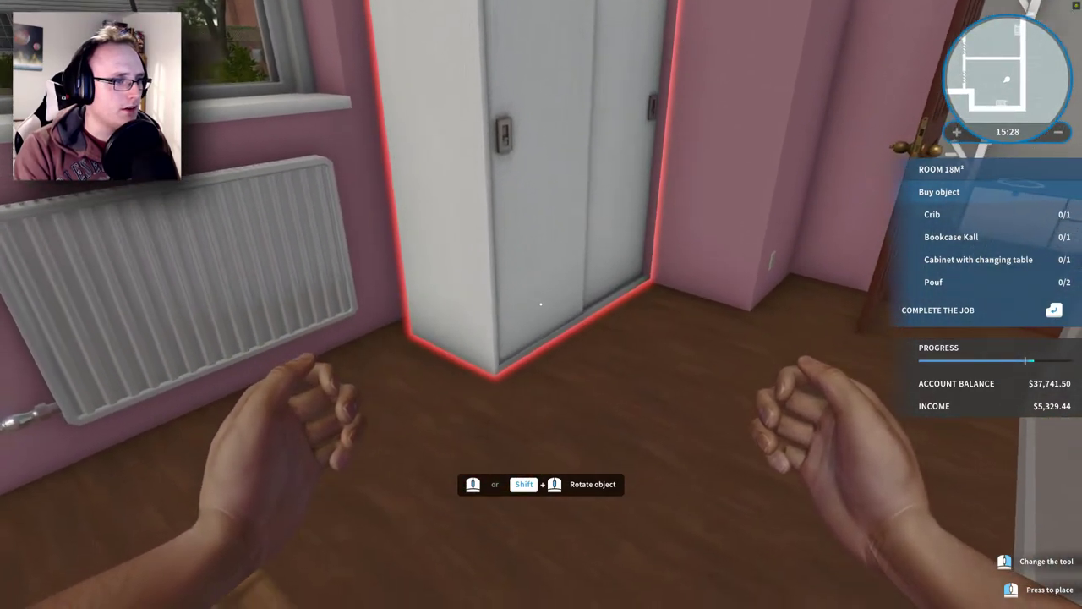
click(541, 304)
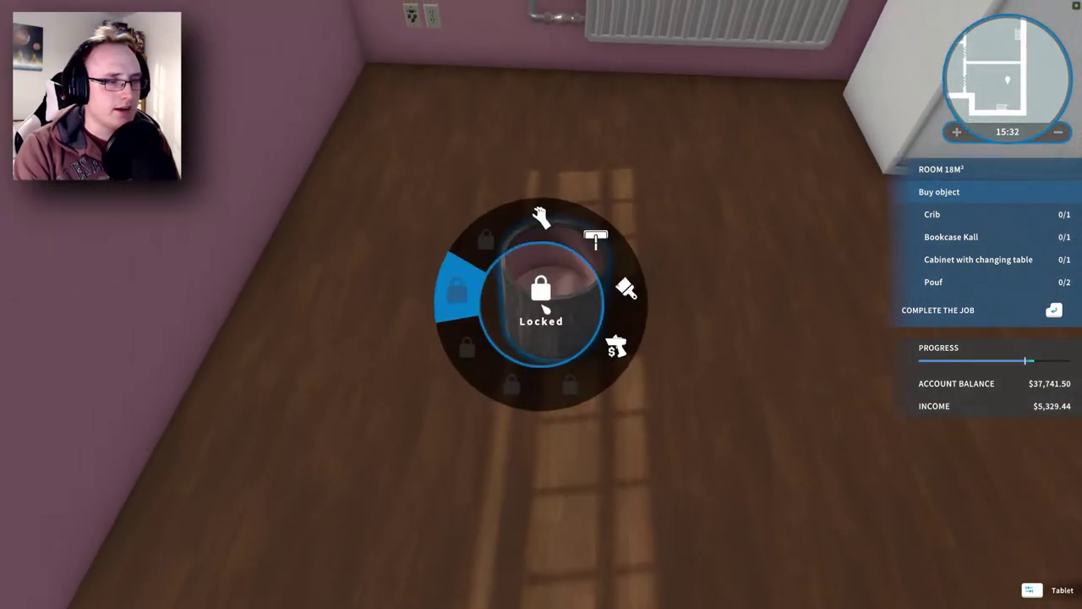
key(Escape)
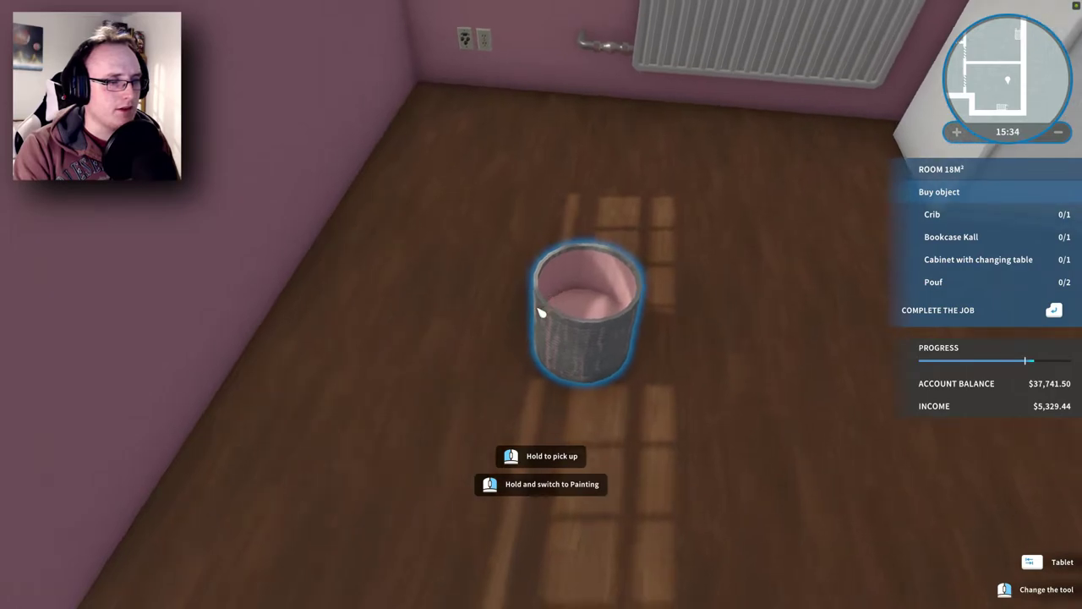
click(610, 344)
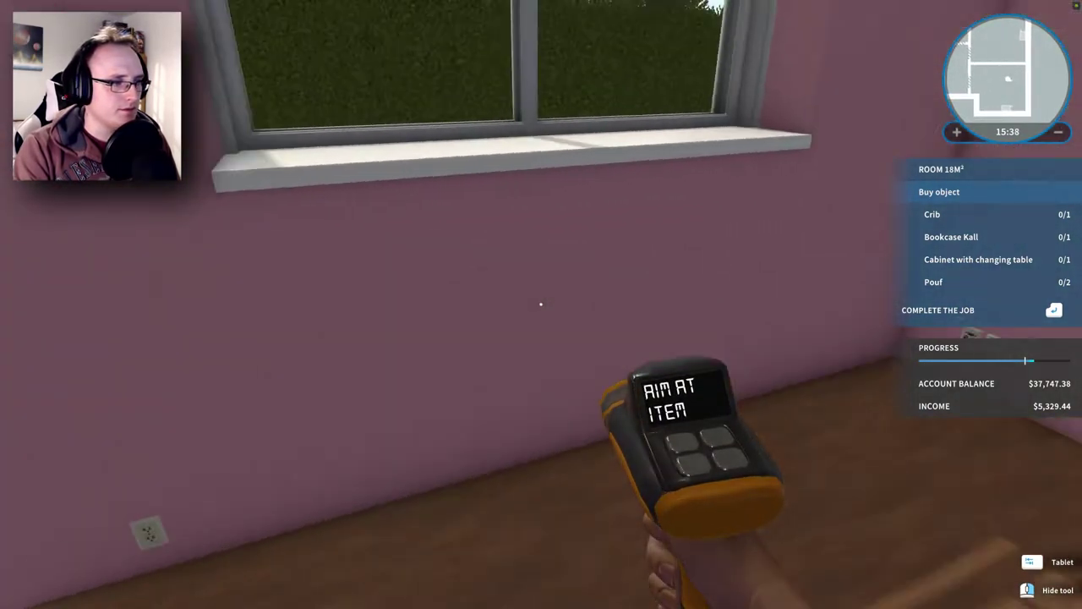
Buy the light blue crib from the tablet Store and place it in the pink room
key(Tab)
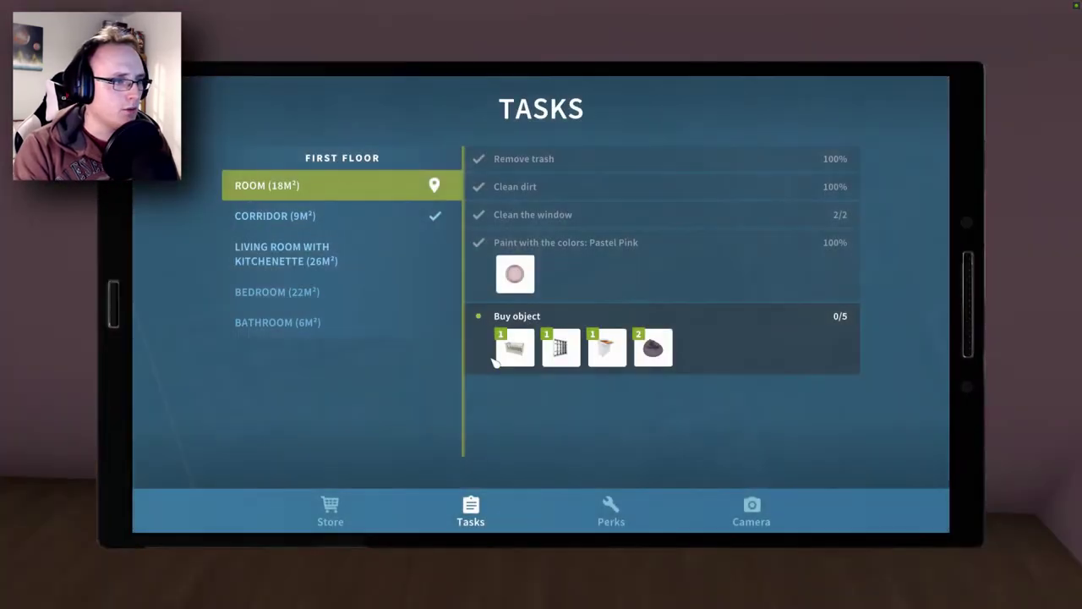
click(515, 348)
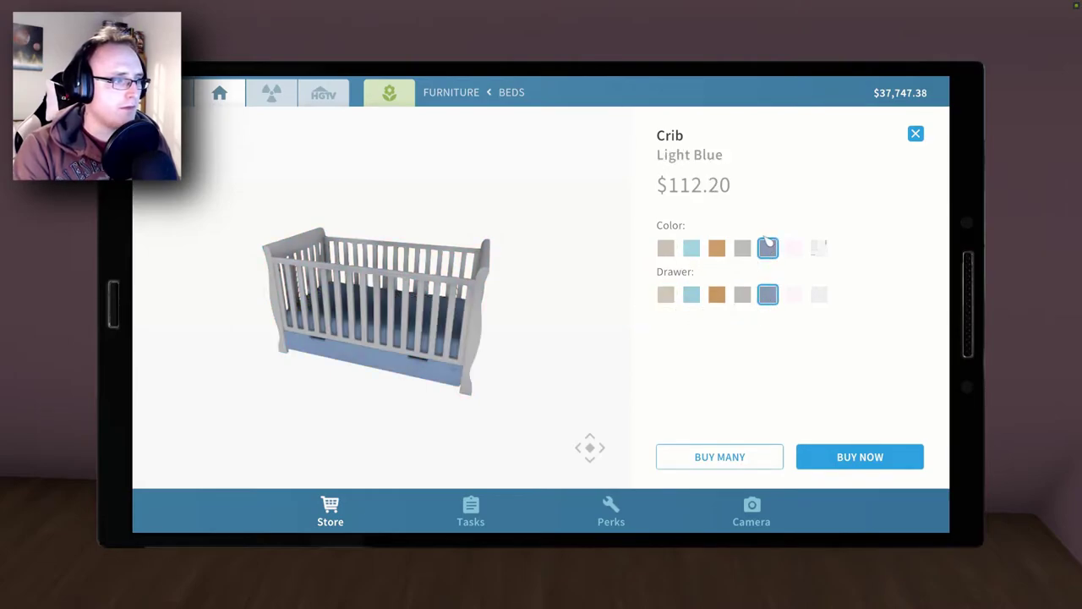
click(862, 456)
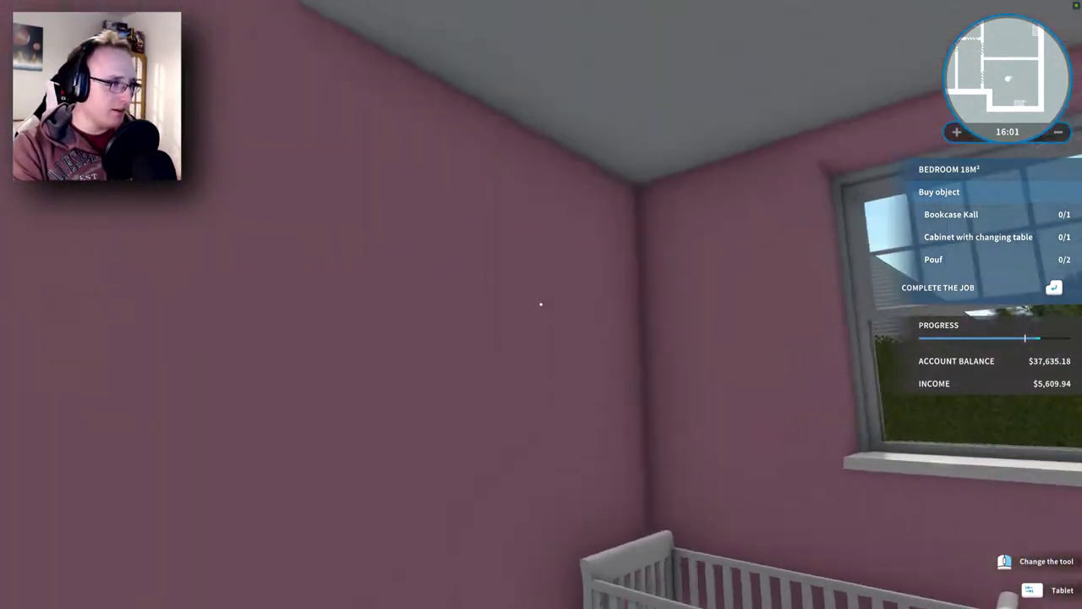
key(q)
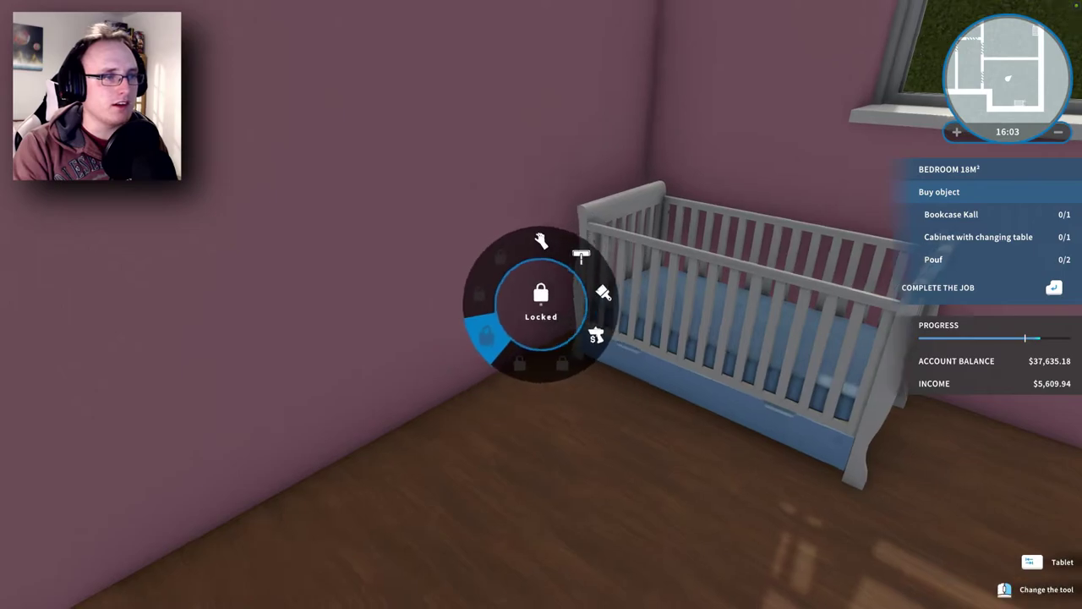
key(Escape)
key(Tab)
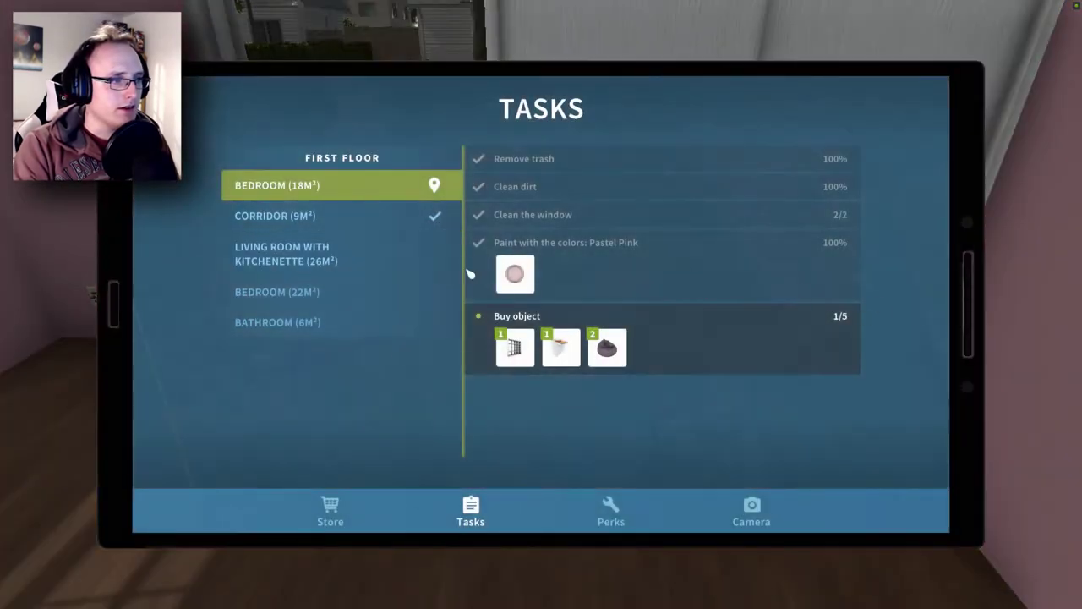
Try buying Bookcase Kall in light nut, then white wood, cancelling both placements
click(516, 349)
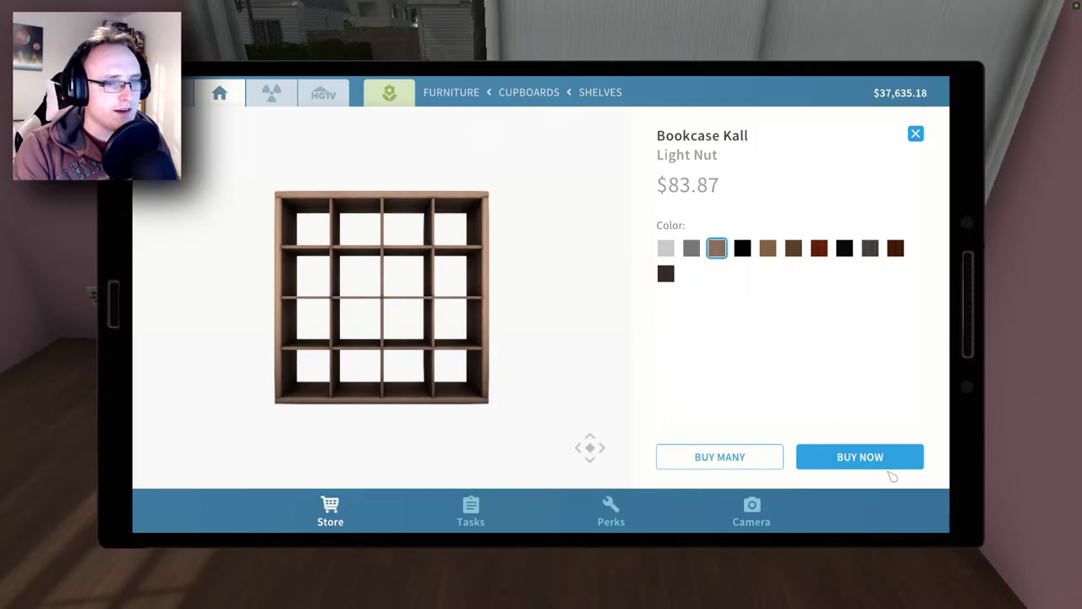
click(859, 456)
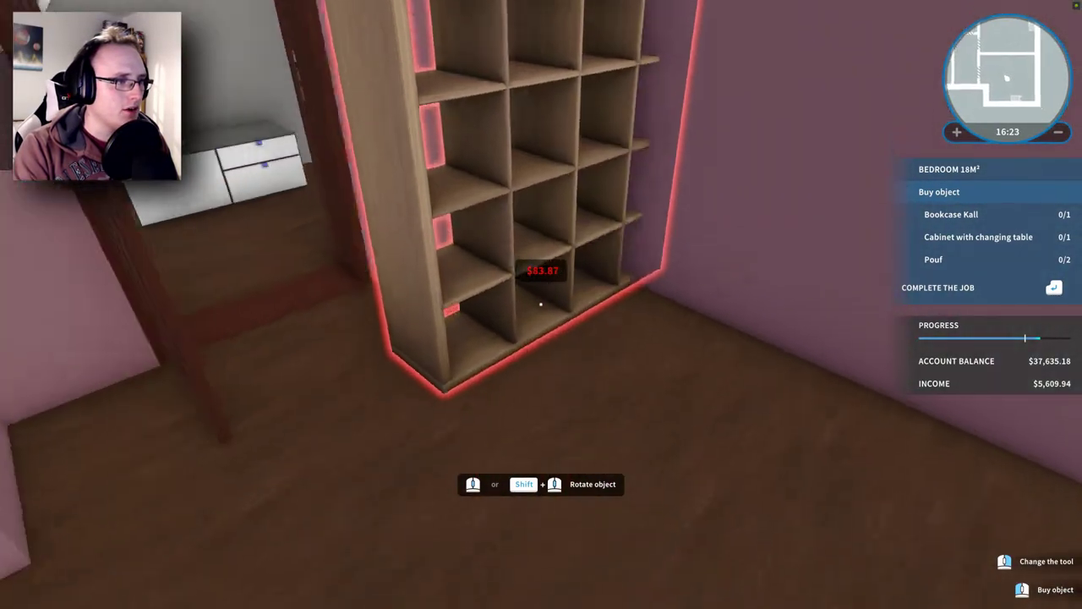
click(541, 305)
key(Tab)
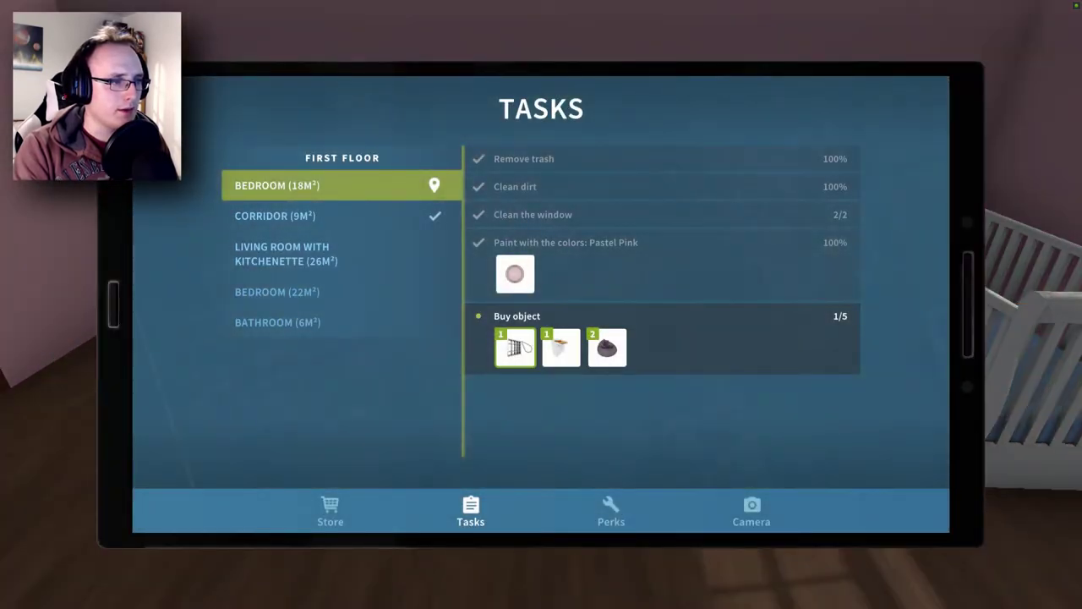
click(515, 347)
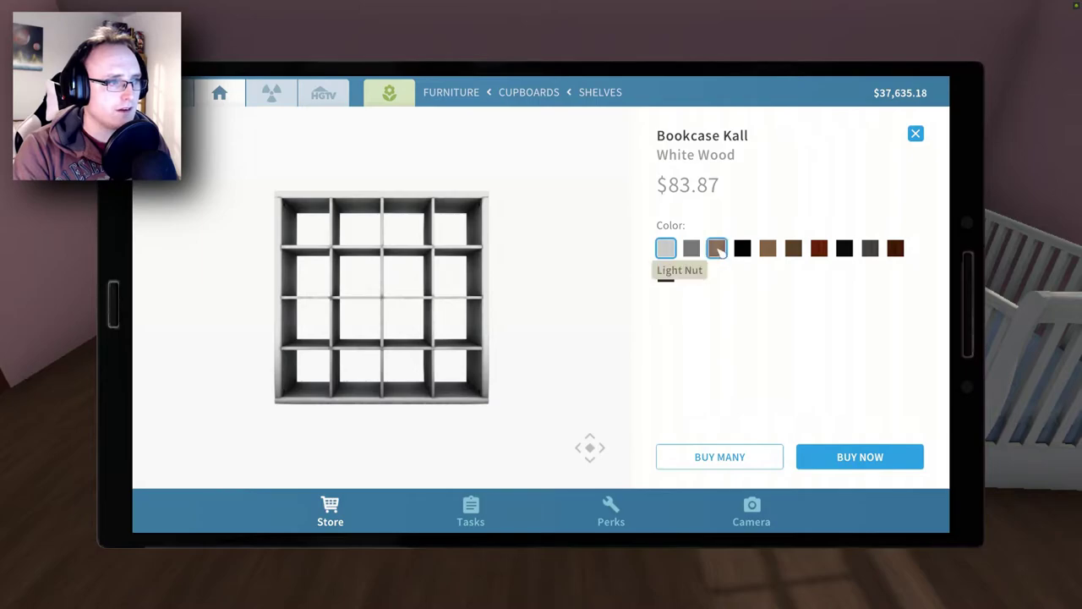
click(859, 457)
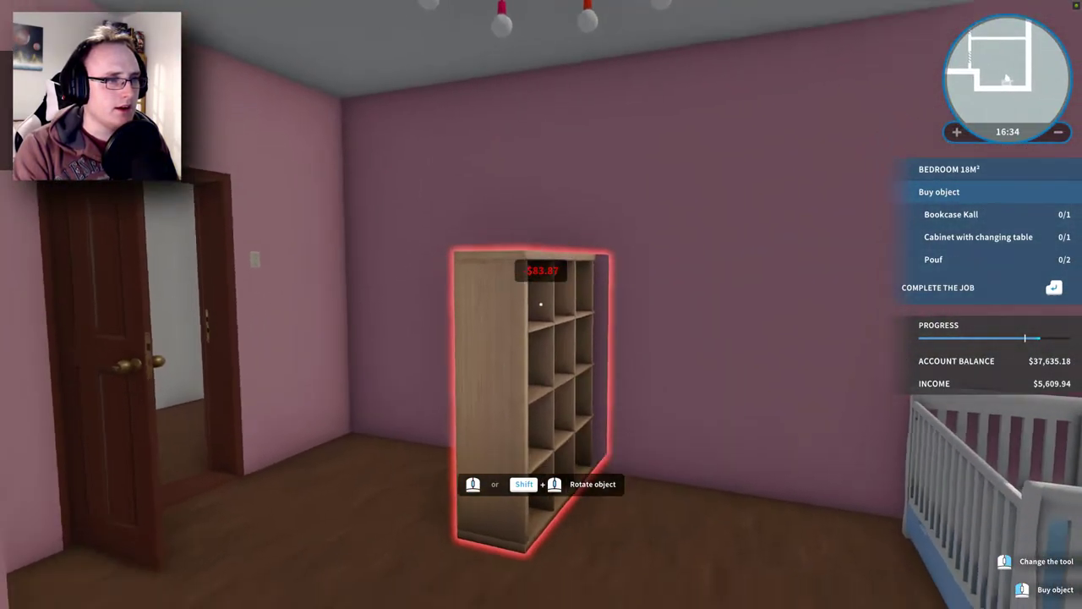
key(w)
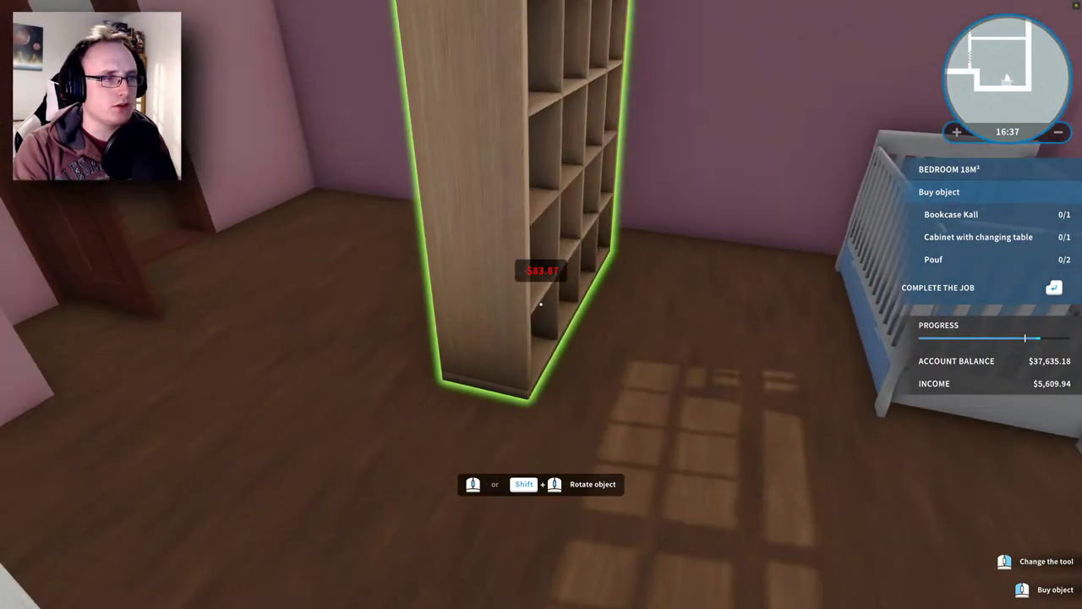
click(541, 304)
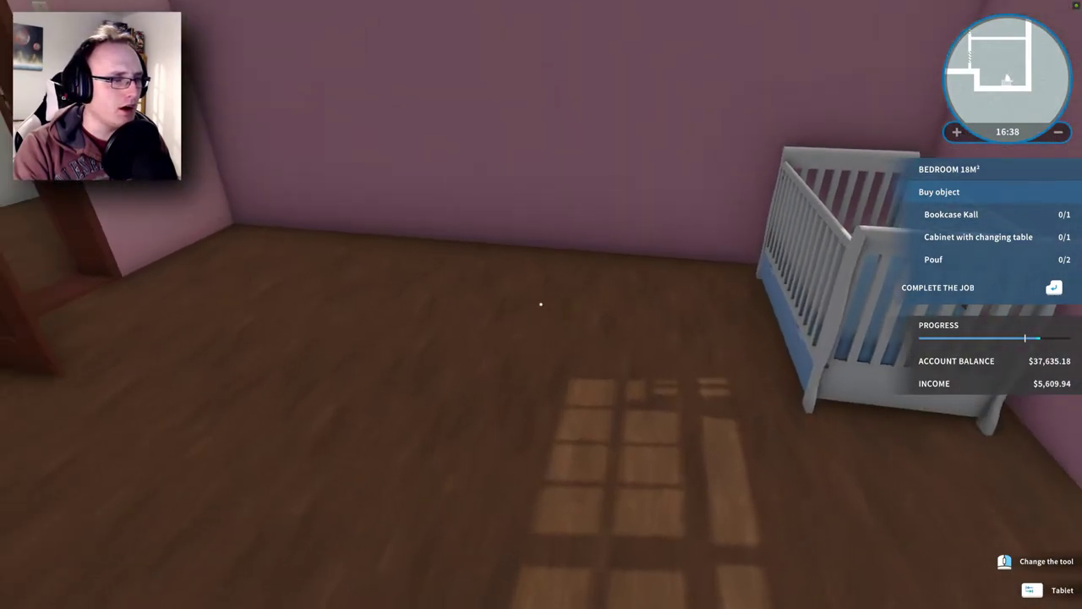
Buy the white wood Bookcase Kall and reposition it against the bedroom wall
key(Tab)
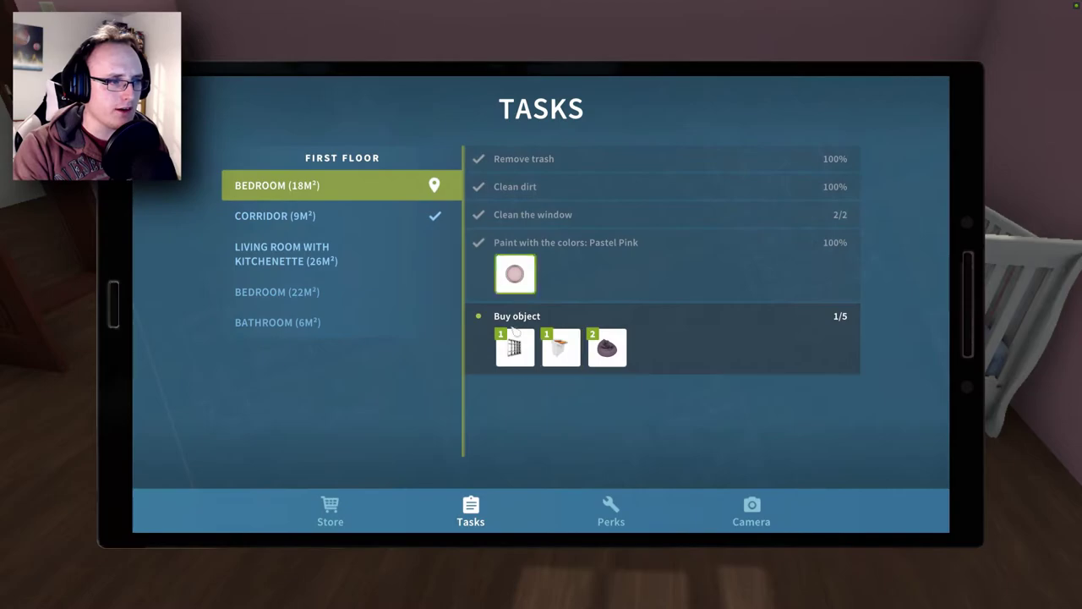
click(515, 348)
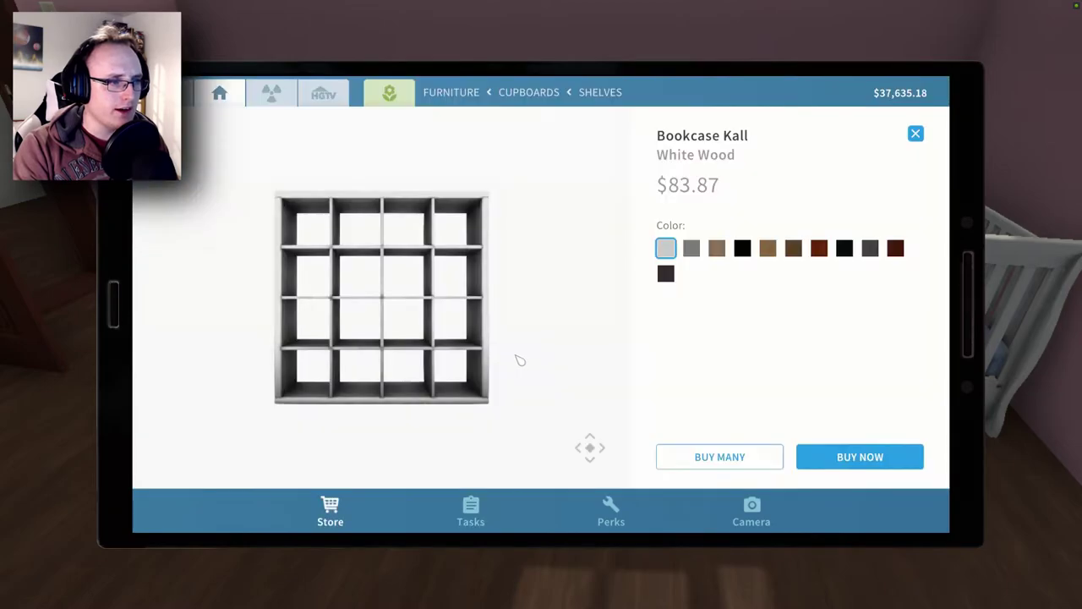
click(879, 457)
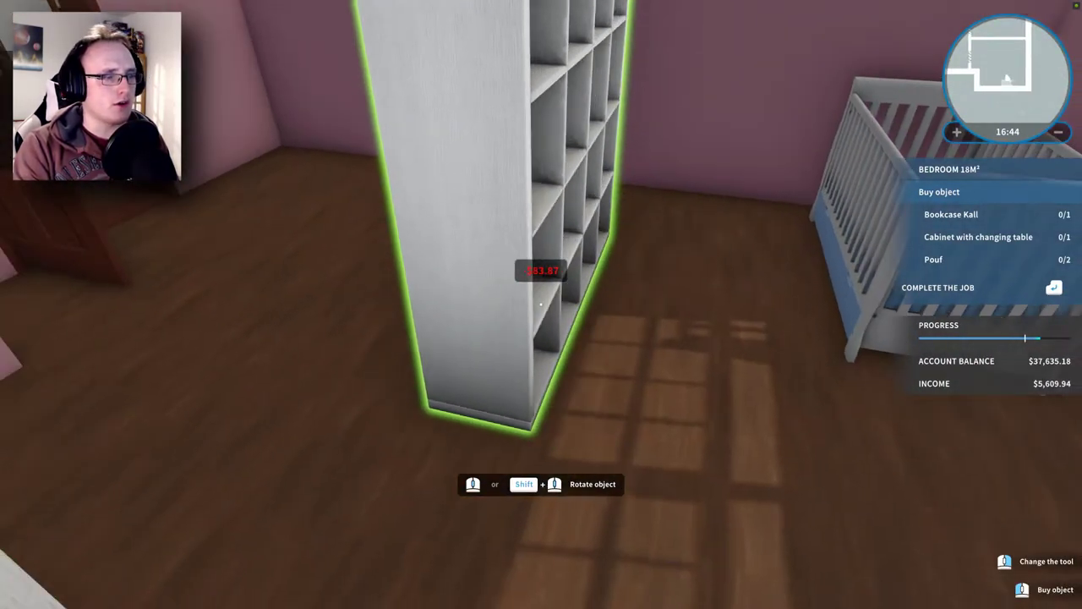
click(541, 304)
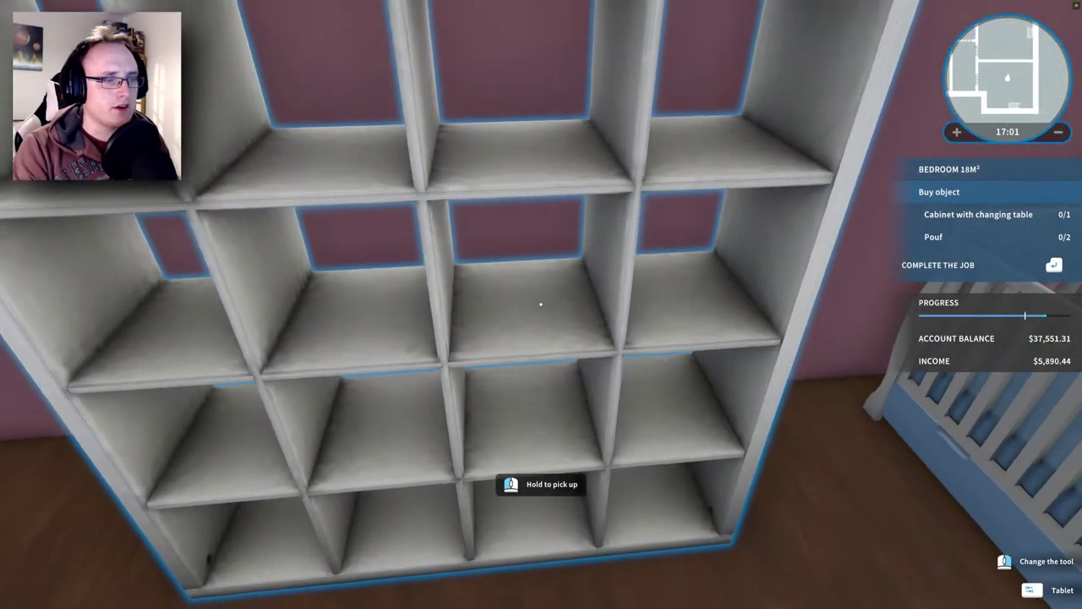
click(541, 304)
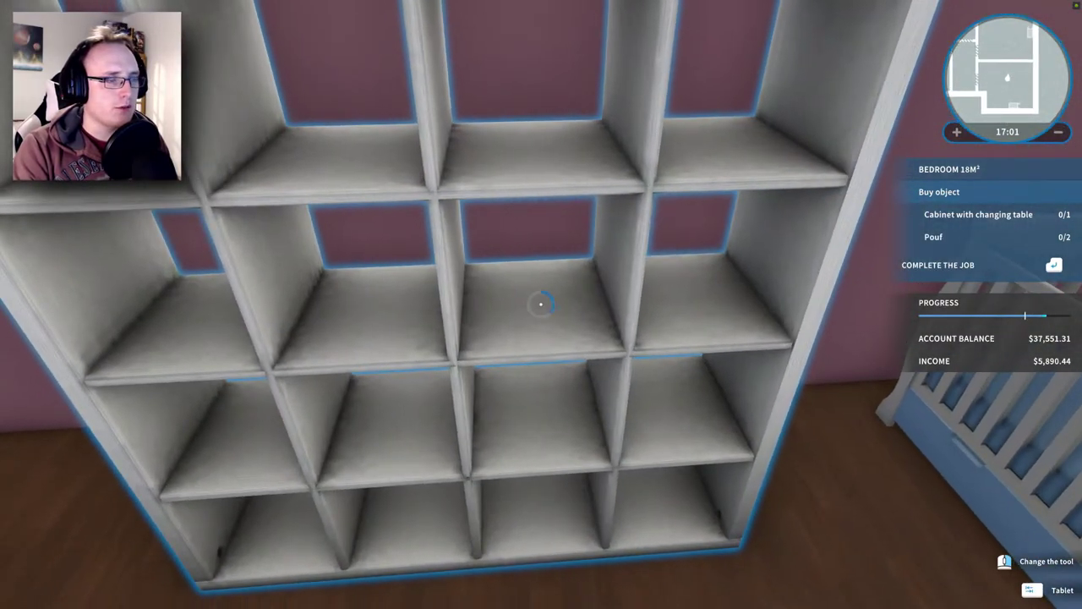
click(541, 305)
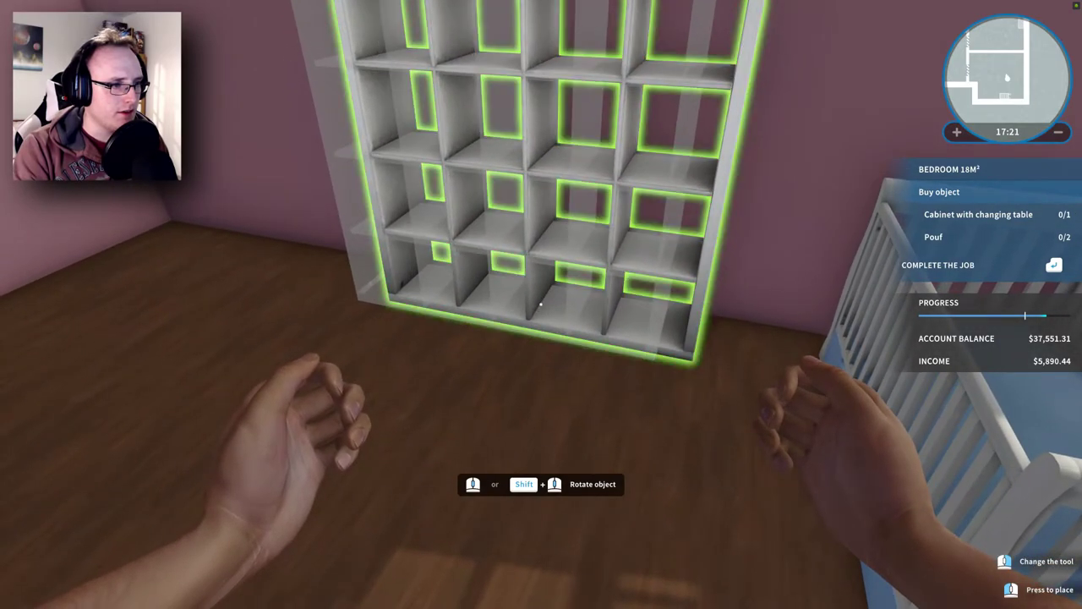
click(541, 304)
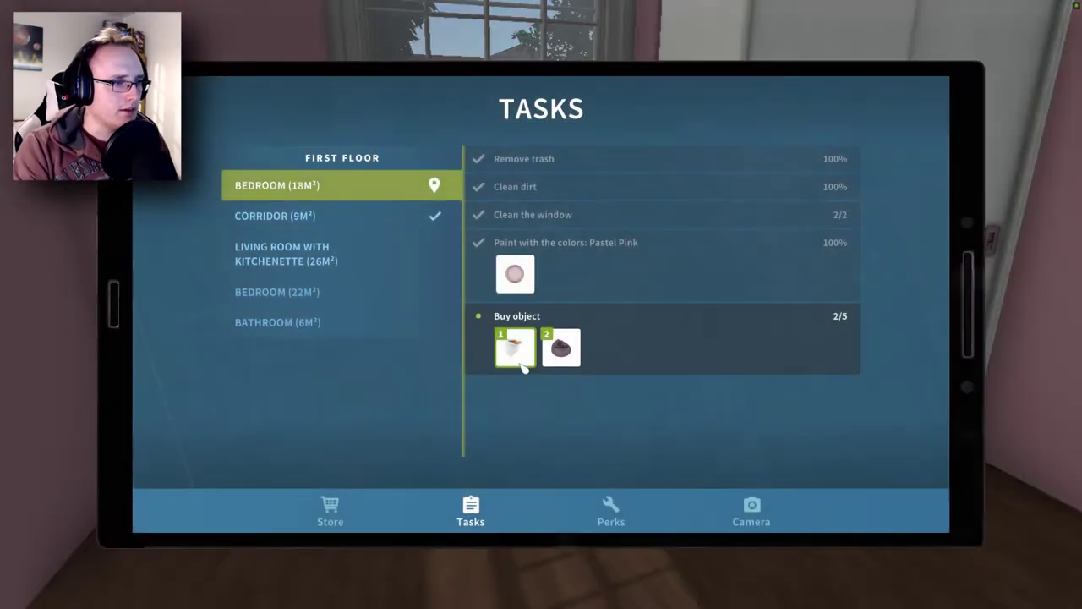
Buy and place the orange-topped Cabinet with changing table
click(517, 355)
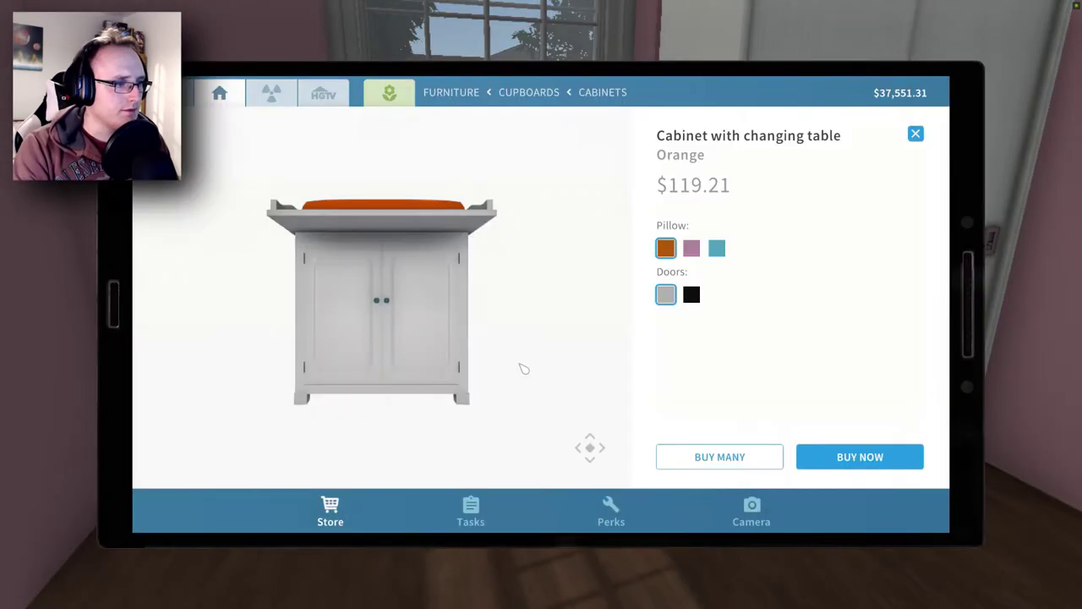
click(860, 457)
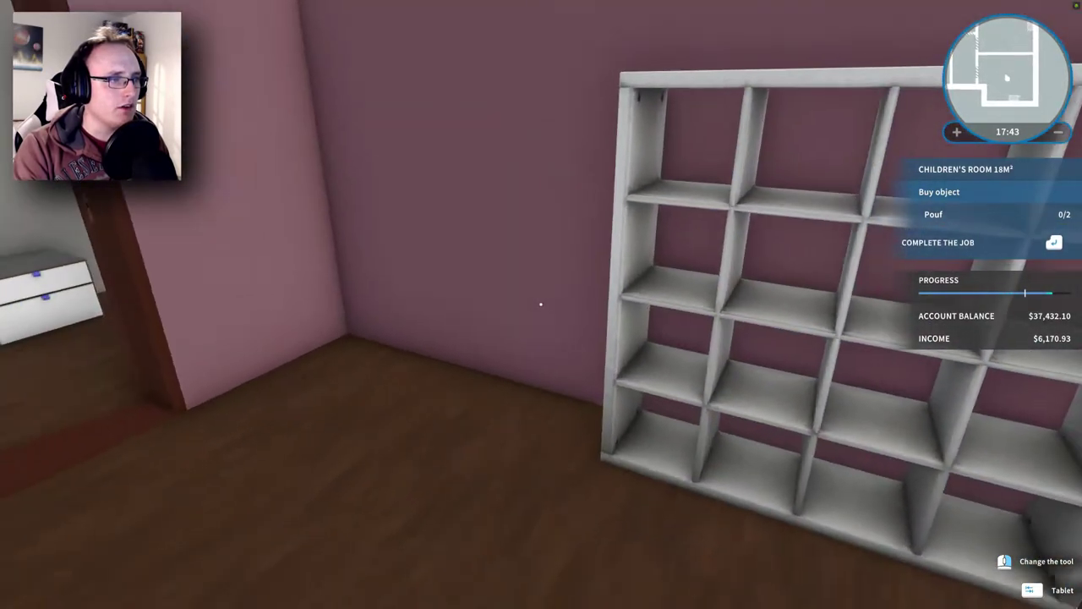
key(Tab)
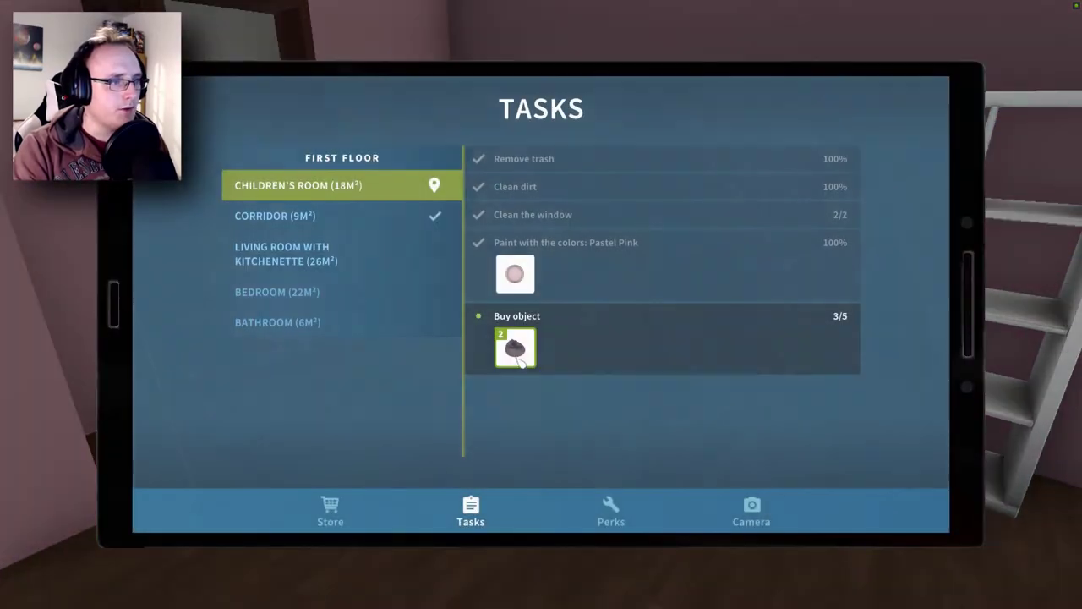
Buy a purple pouf and place it by the radiator
click(330, 512)
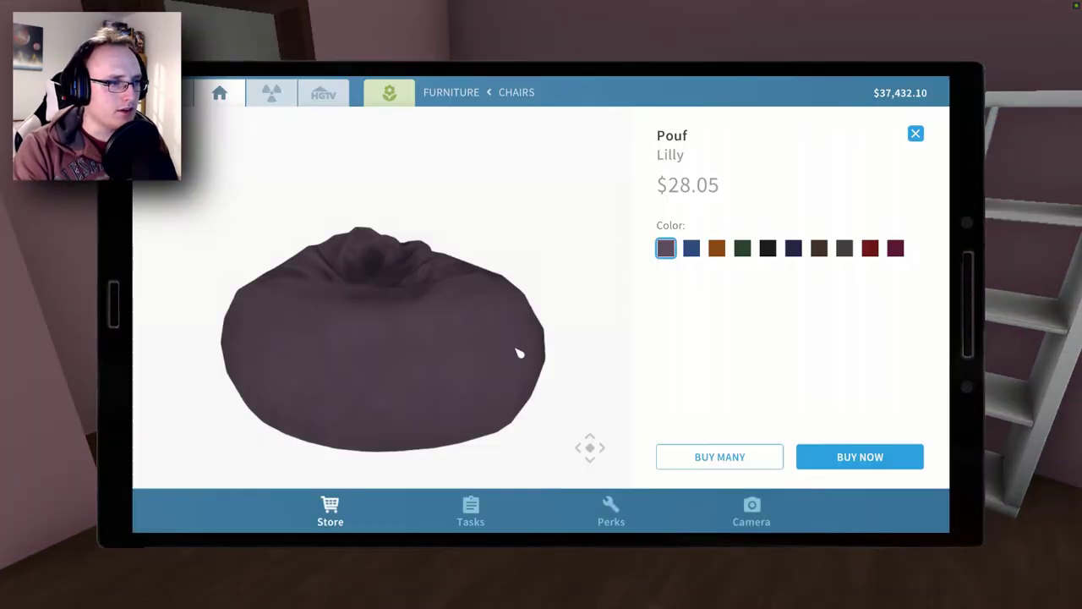
click(860, 456)
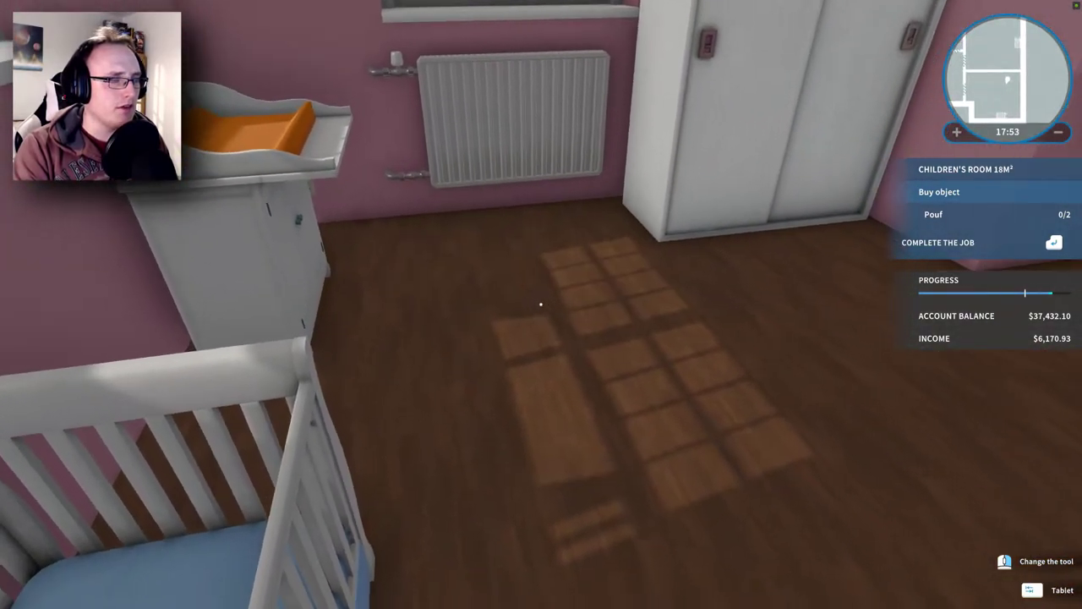
key(Tab)
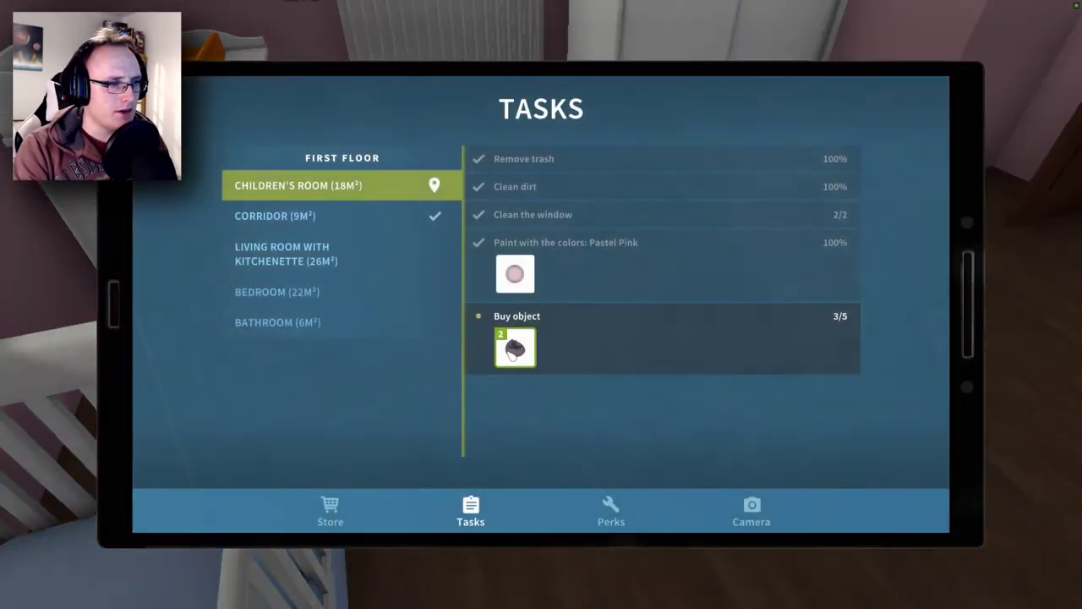
click(515, 348)
click(854, 456)
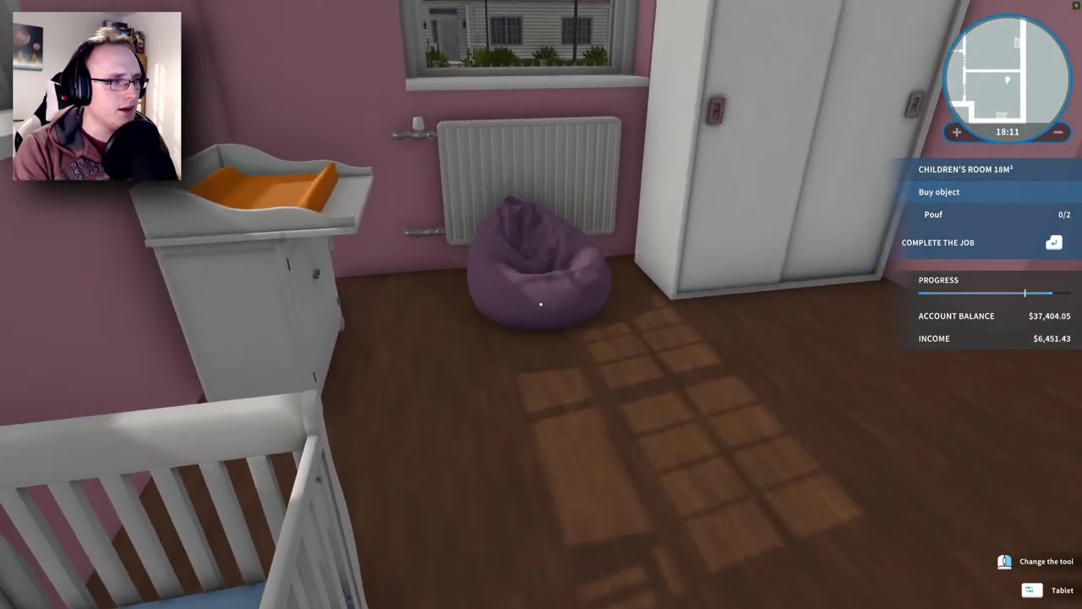
click(541, 304)
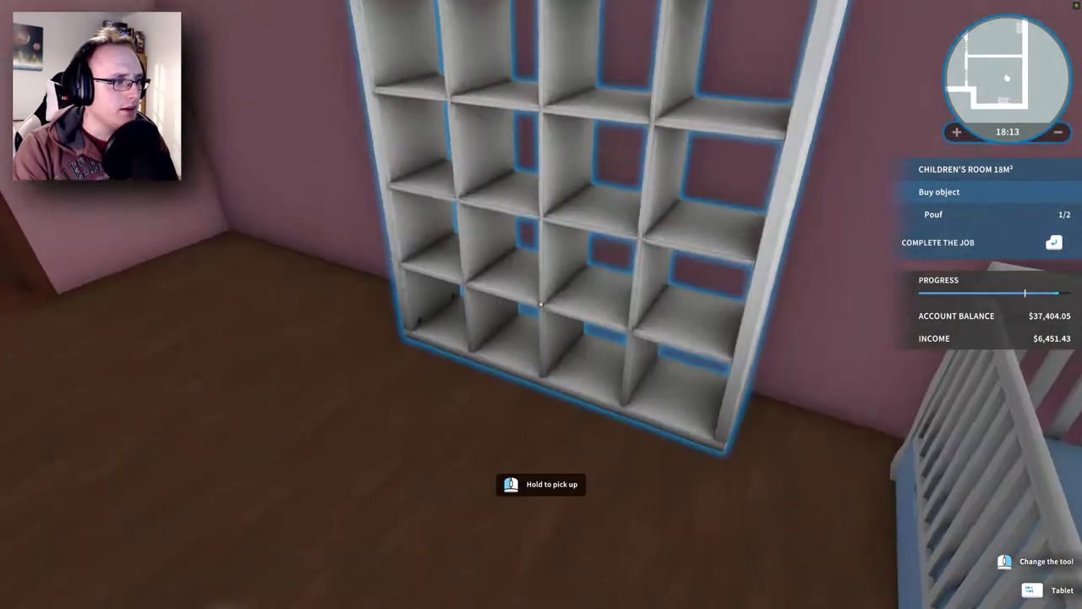
key(Tab)
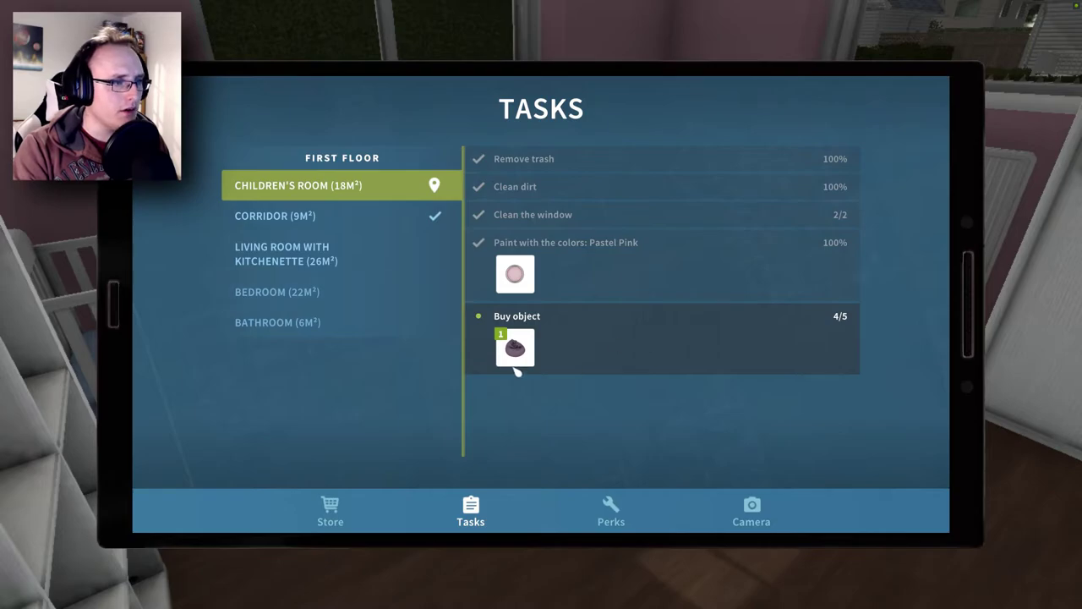
Buy a second purple pouf and set it in the room's corner
click(516, 349)
click(860, 456)
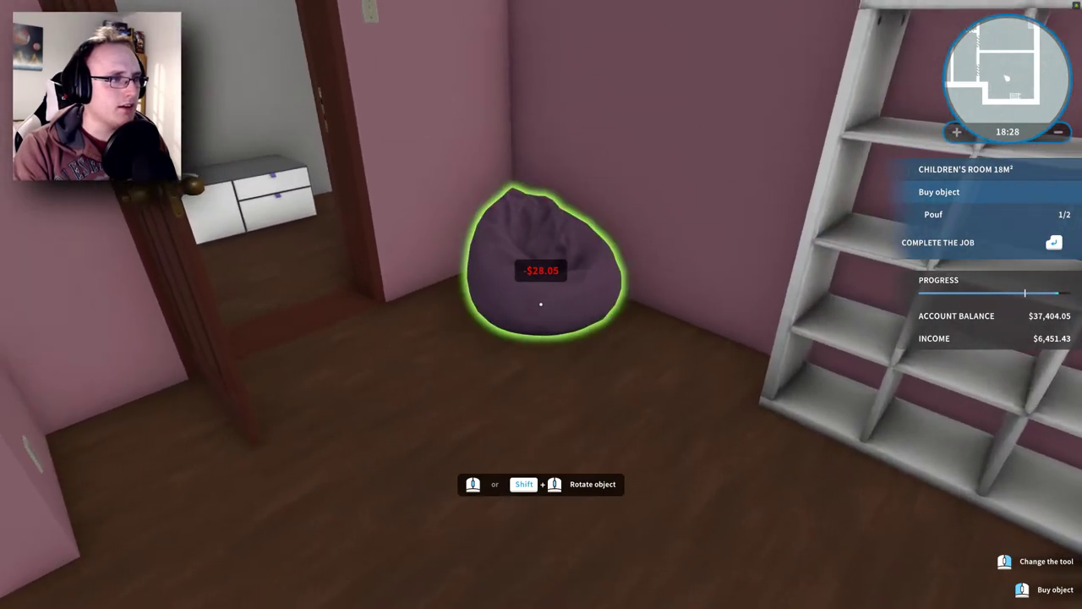
click(541, 304)
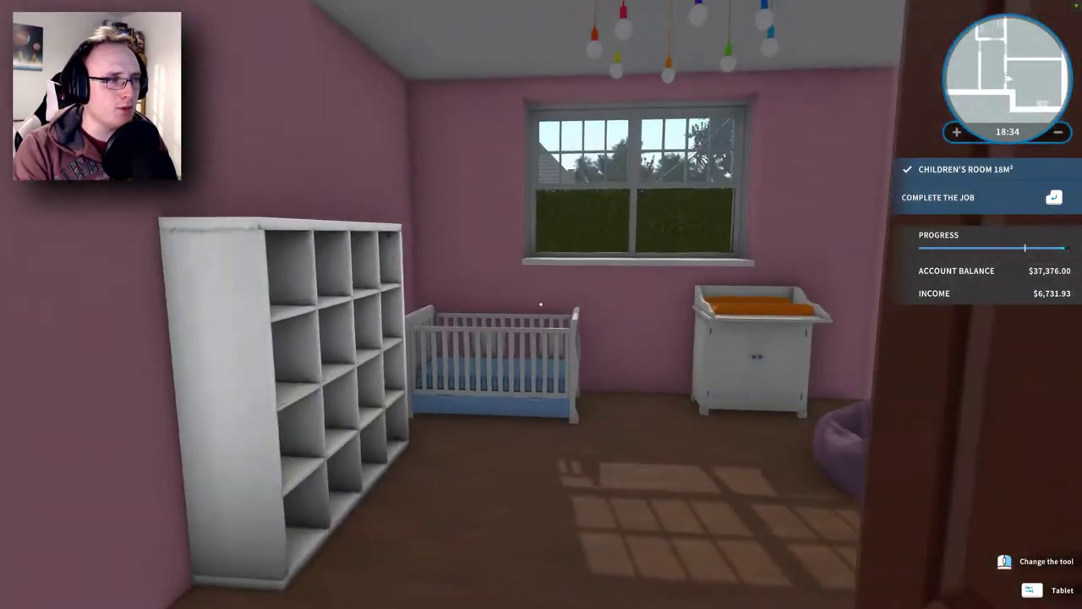
Walk to the doorway and close the children's room door
key(s)
key(w)
key(s)
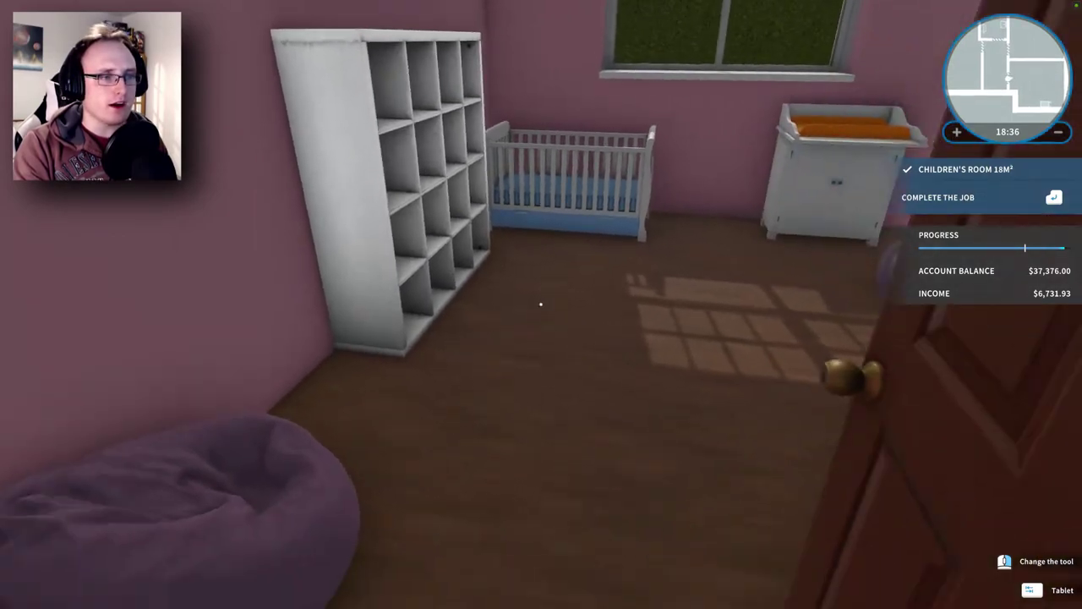
key(w)
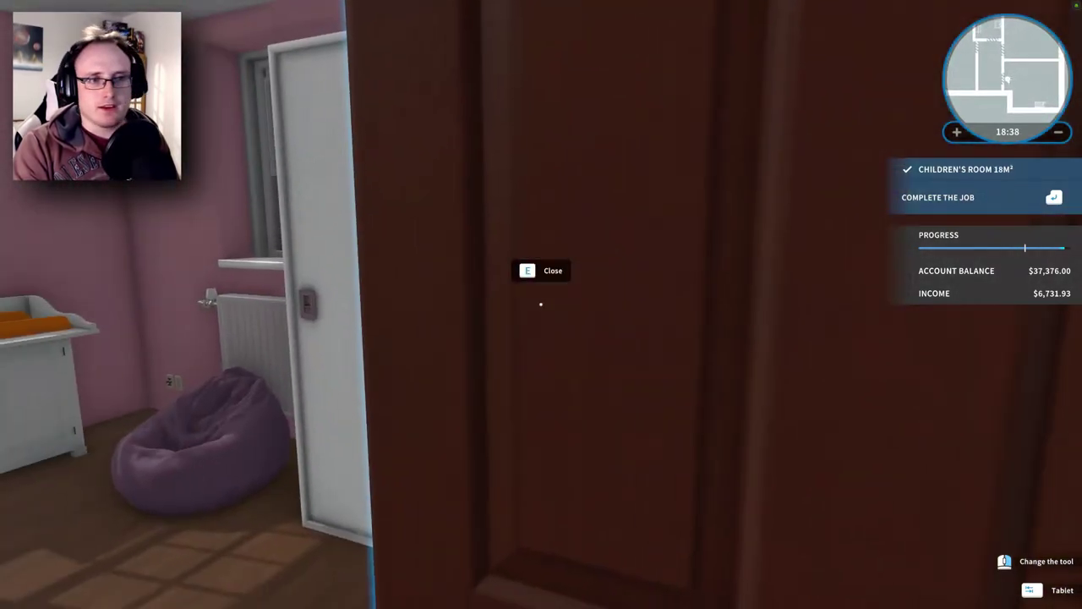
key(e)
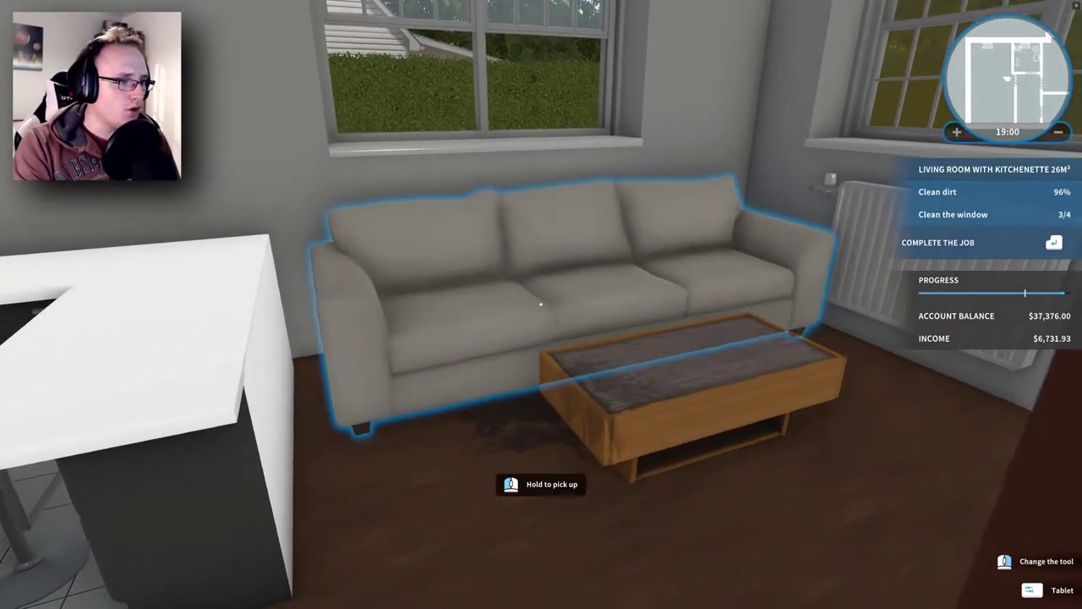
Check the task list, then squeegee the last dirty living-room window clean (4/4)
key(Tab)
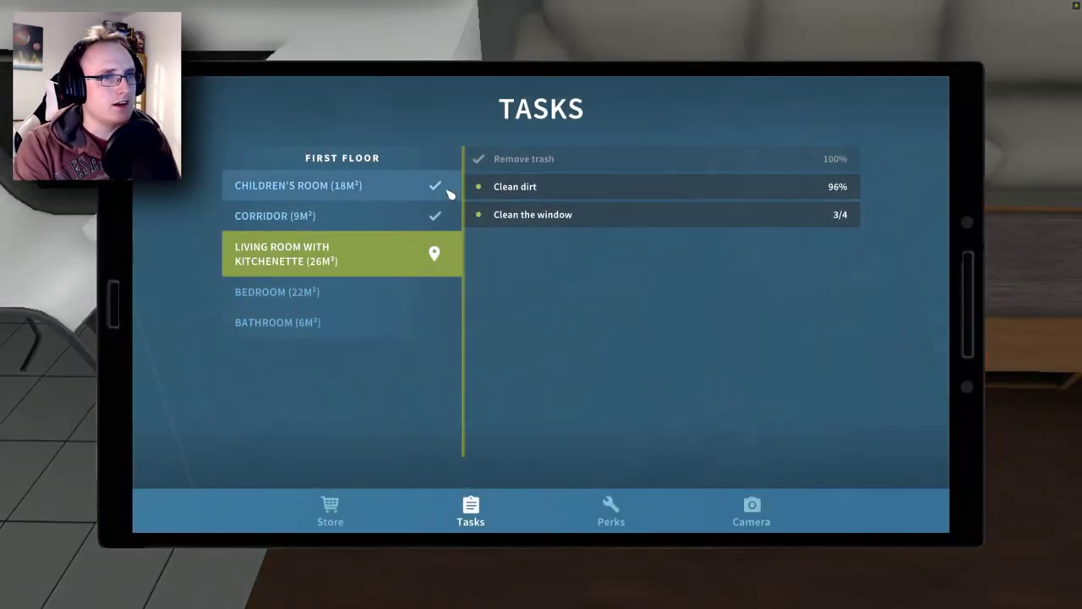
key(Tab)
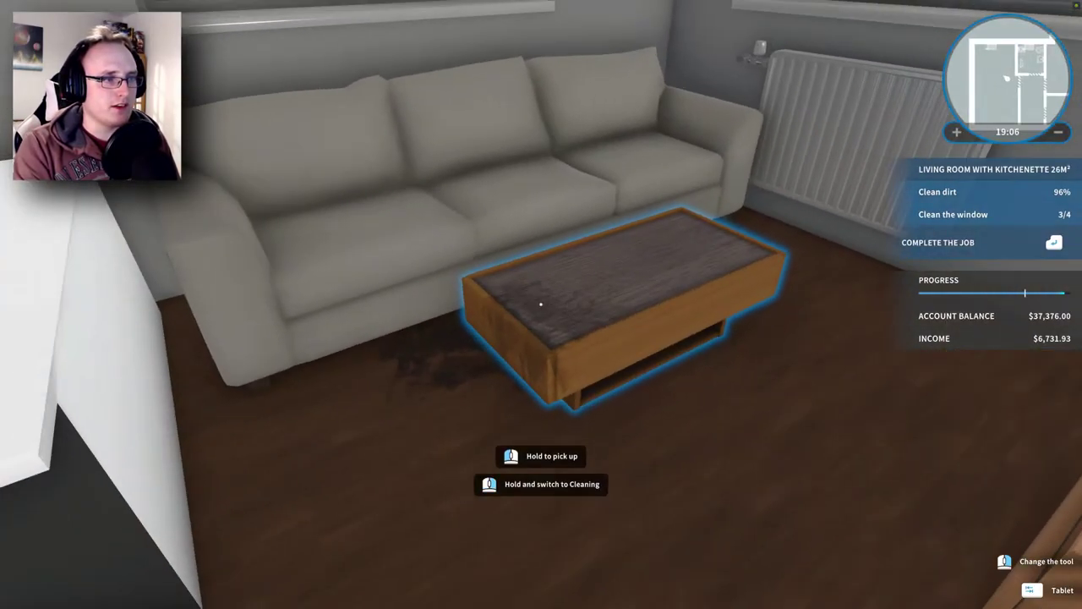
key(Tab)
key(Tab)
key(Tab)
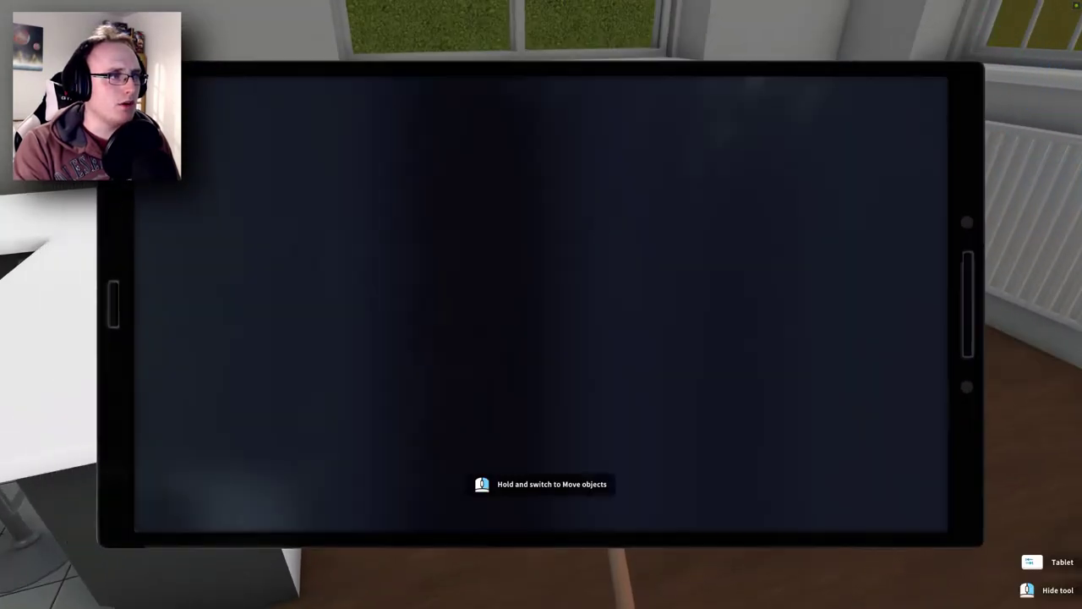
key(Tab)
key(w)
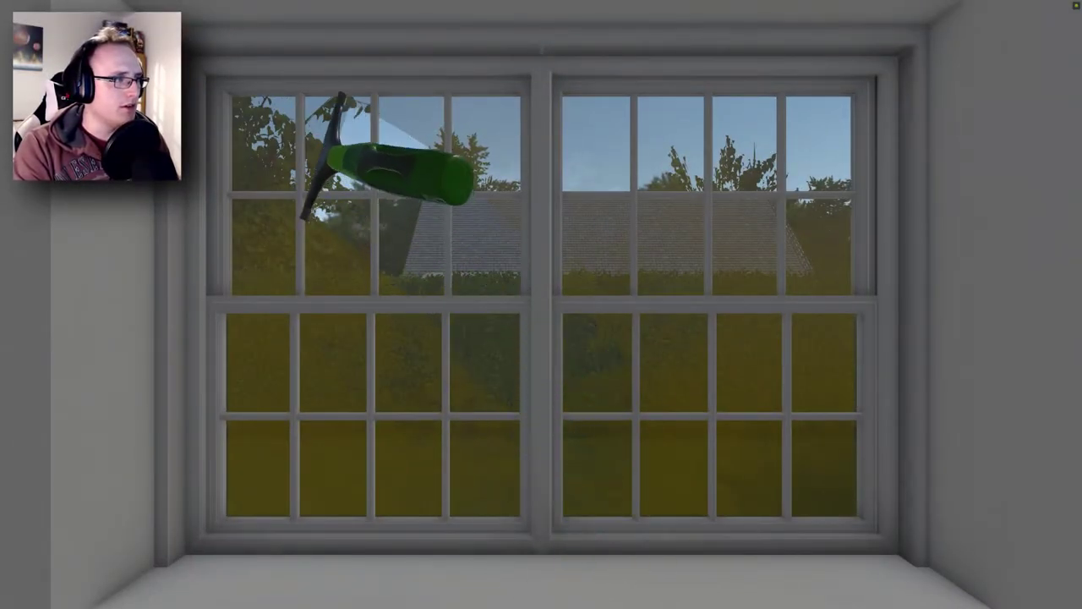
drag(735, 152, 786, 135)
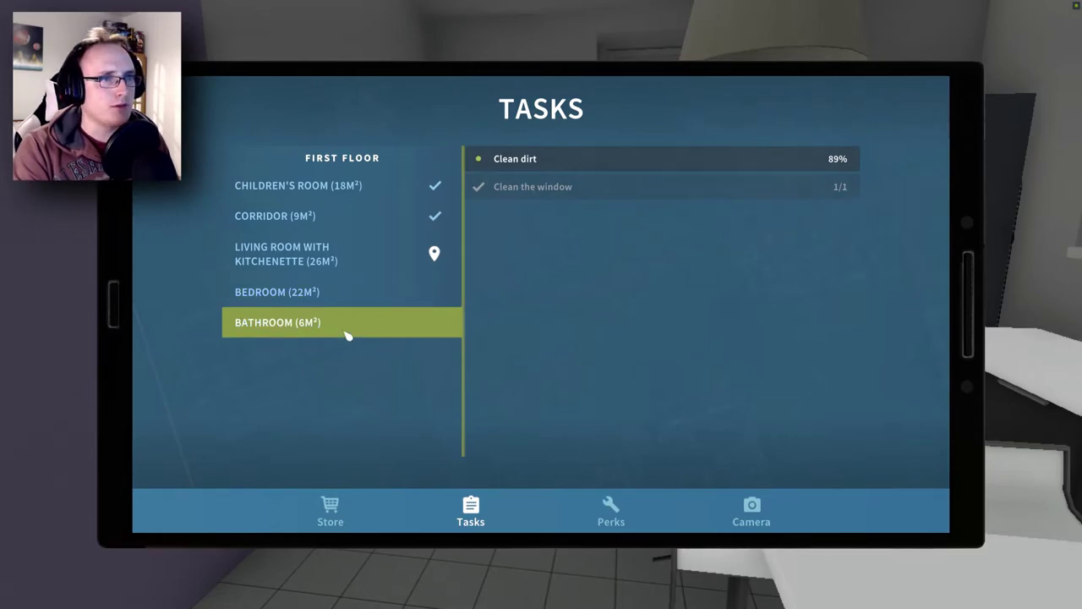
key(Tab)
Walk into the bedroom and look around the window, wardrobe and sideboard
key(w)
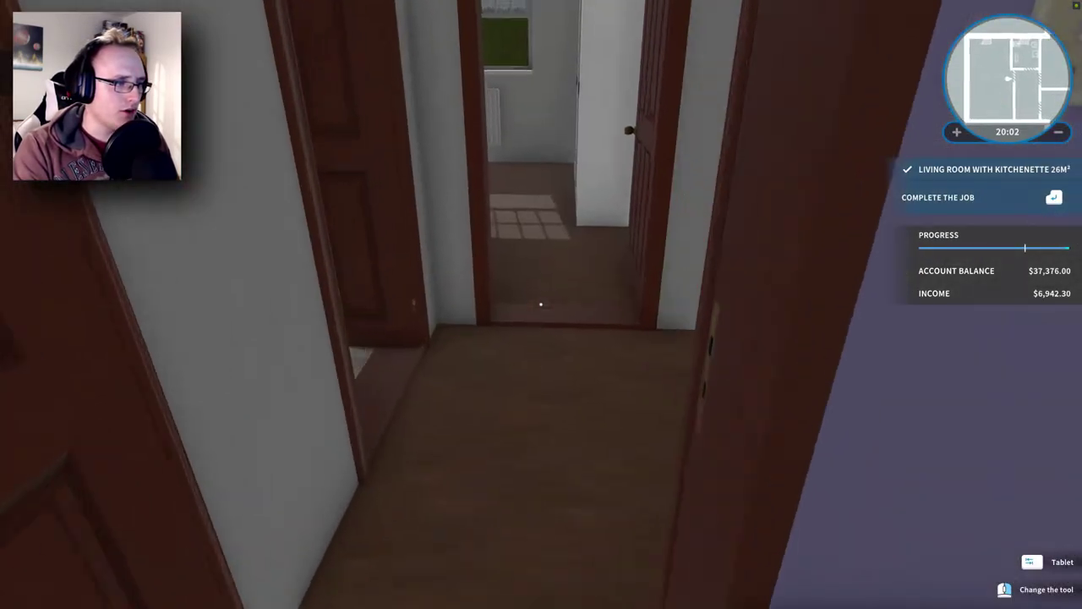
key(w)
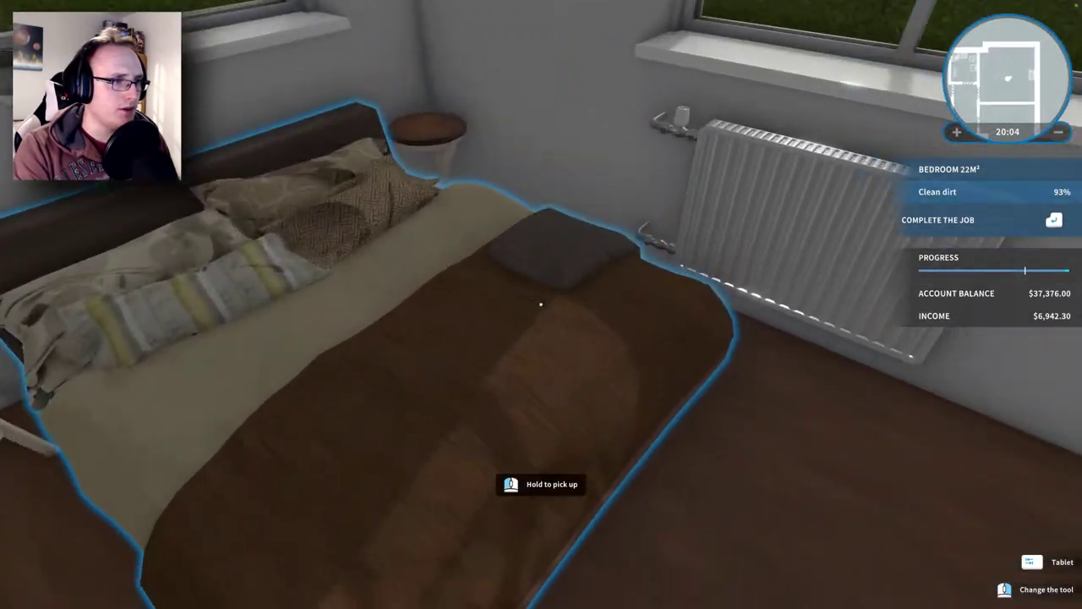
key(w)
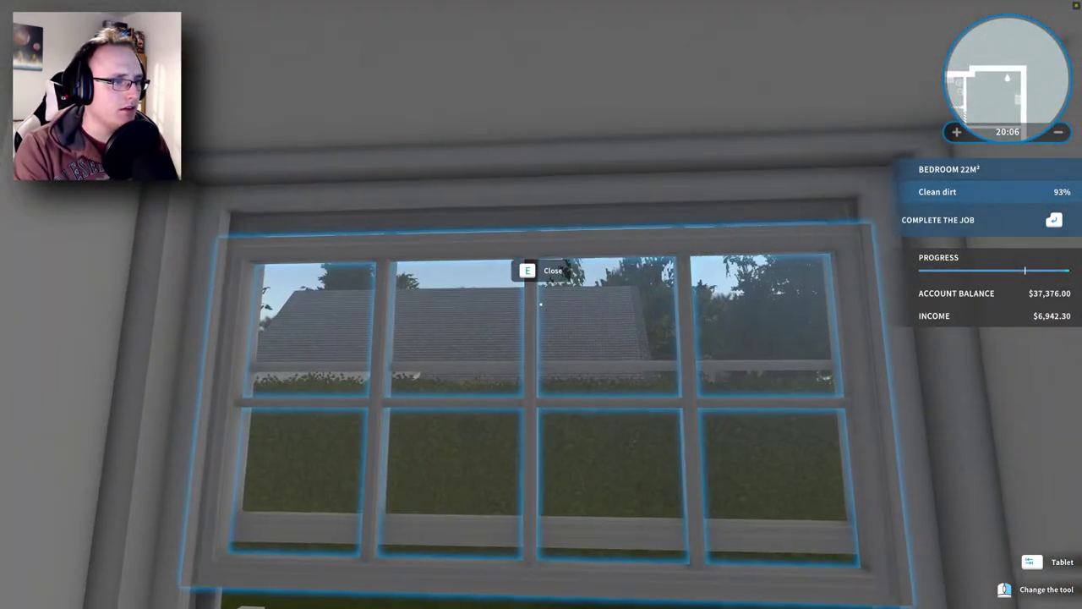
key(w)
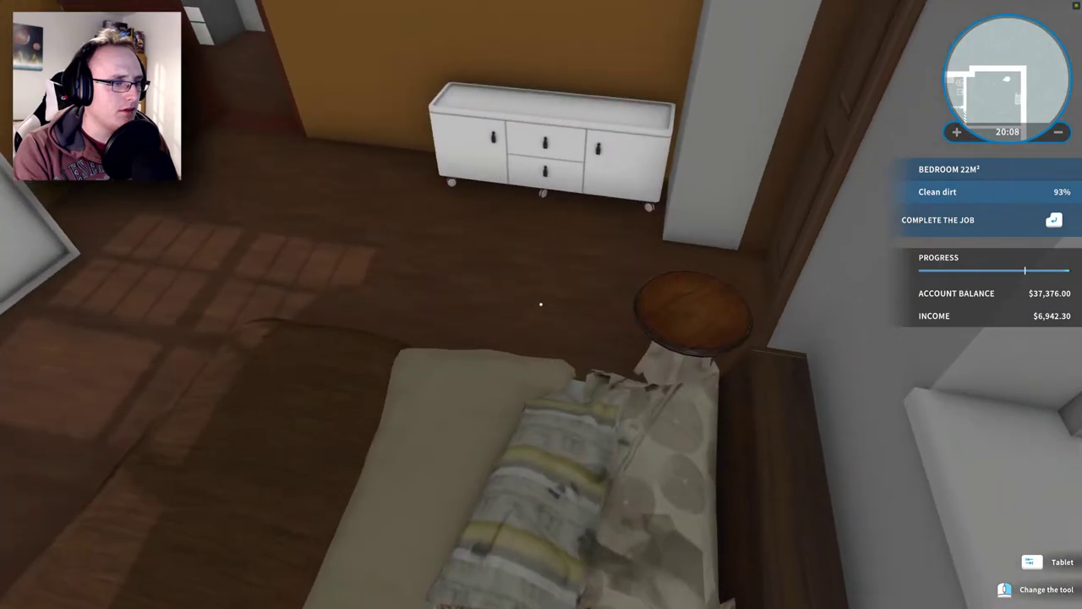
key(w)
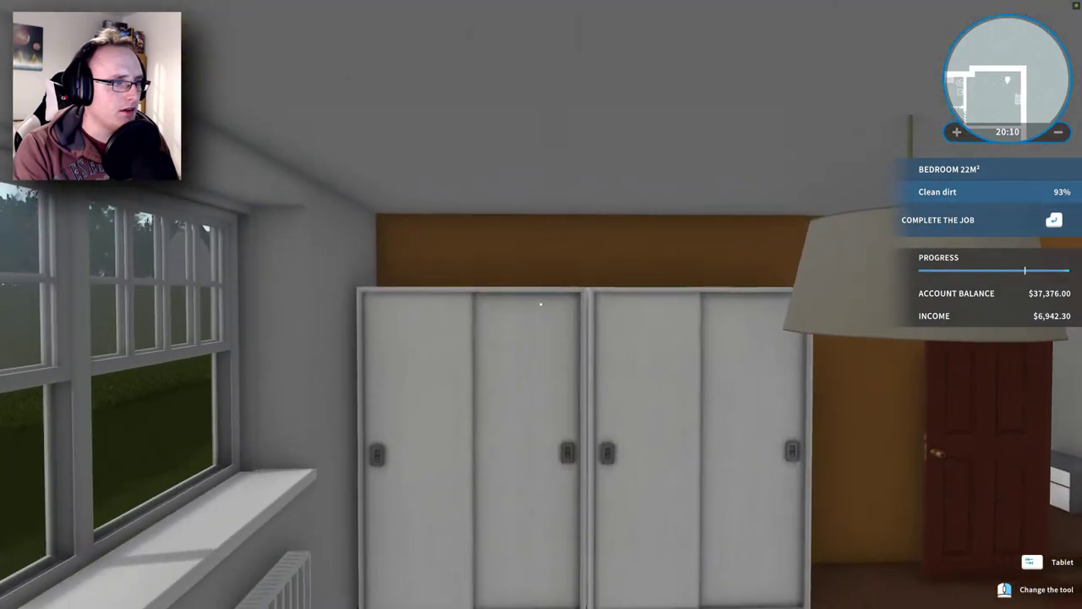
key(w)
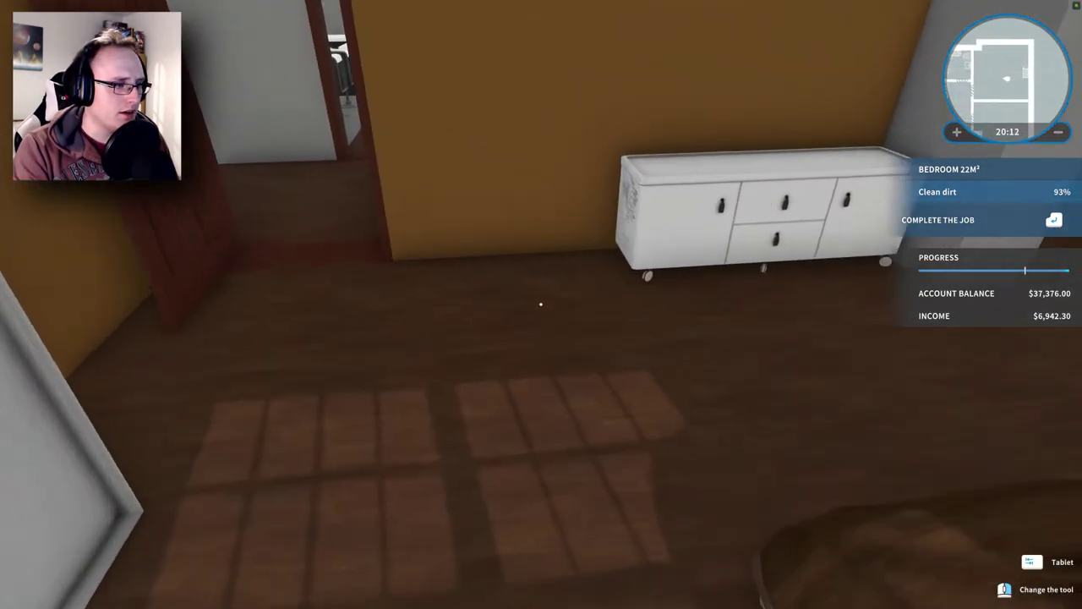
key(s)
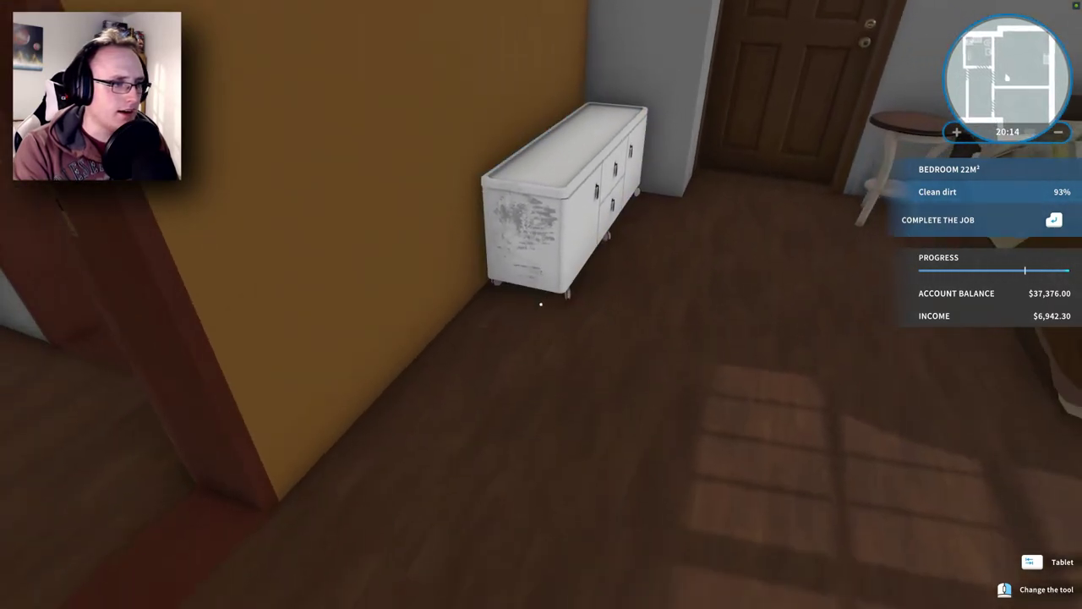
Brush away the remaining dirt by the nightstand and bed until the bedroom reads 100%
click(596, 239)
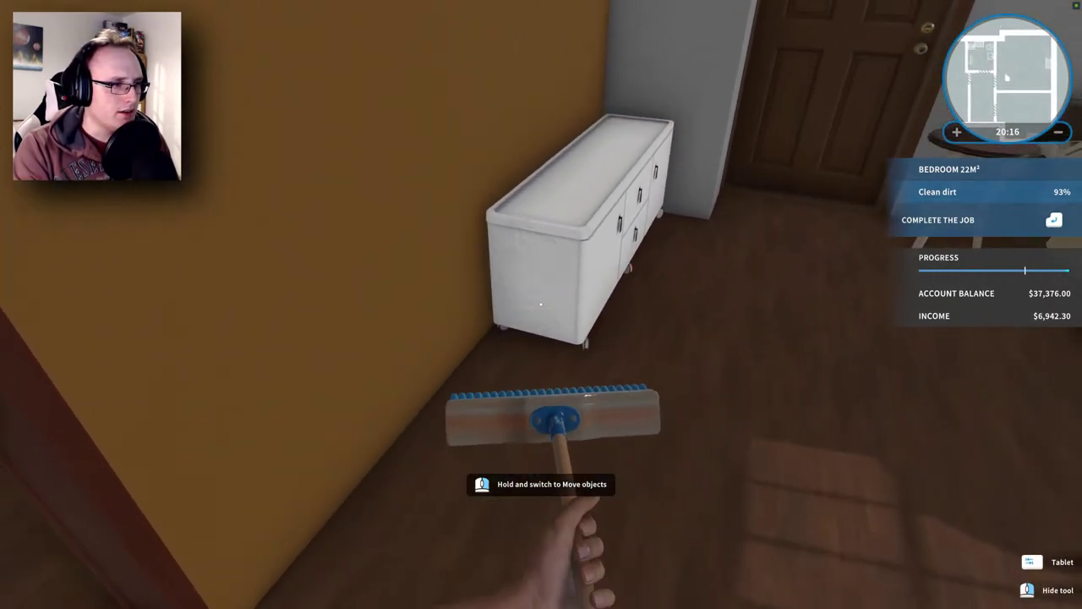
key(w)
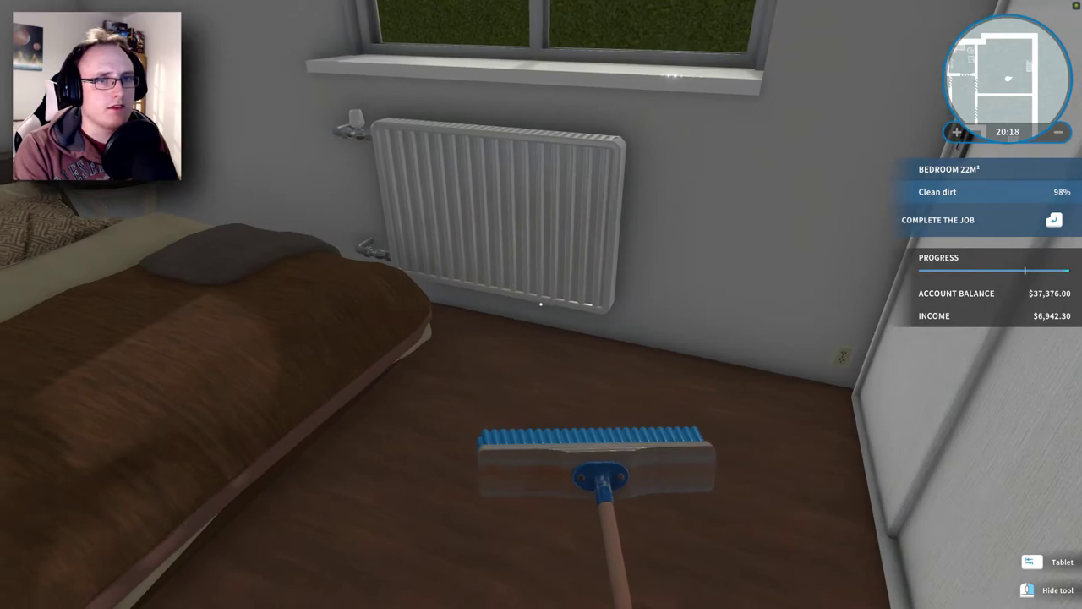
key(Tab)
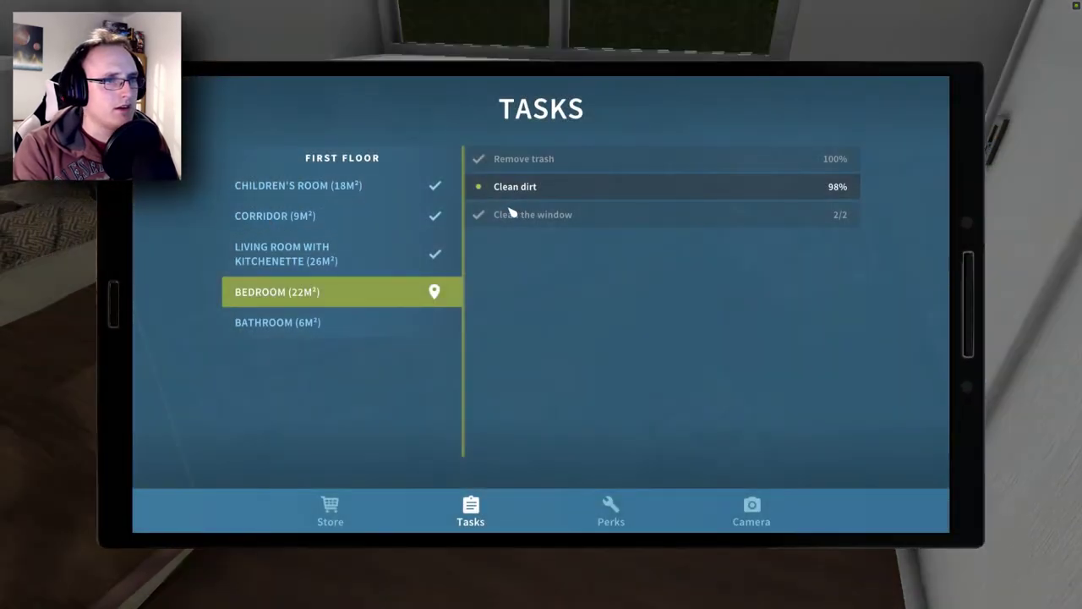
key(Tab)
key(Tab)
key(Tab)
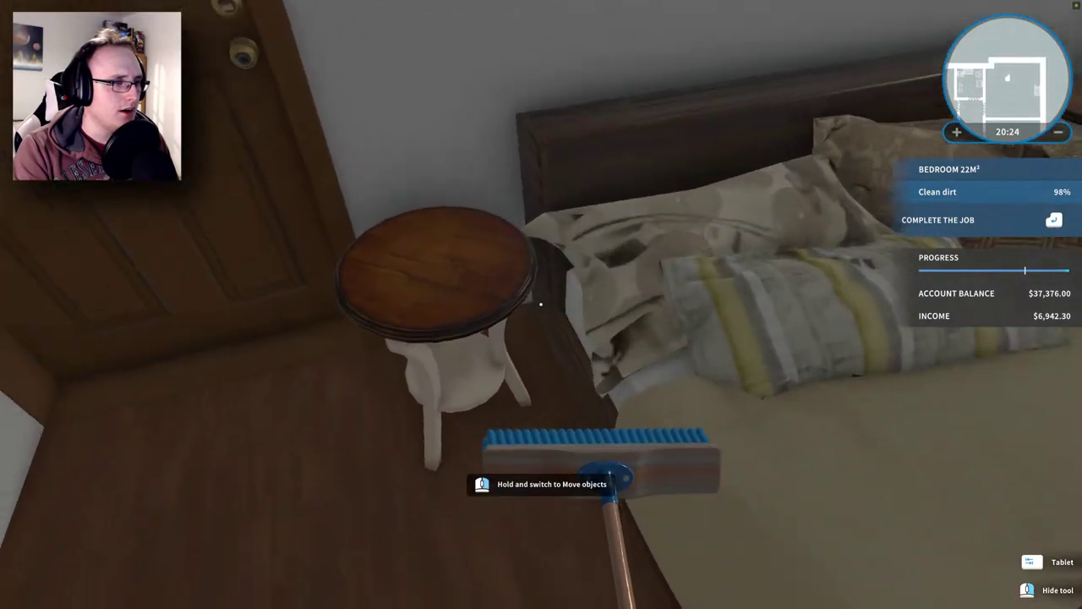
click(541, 304)
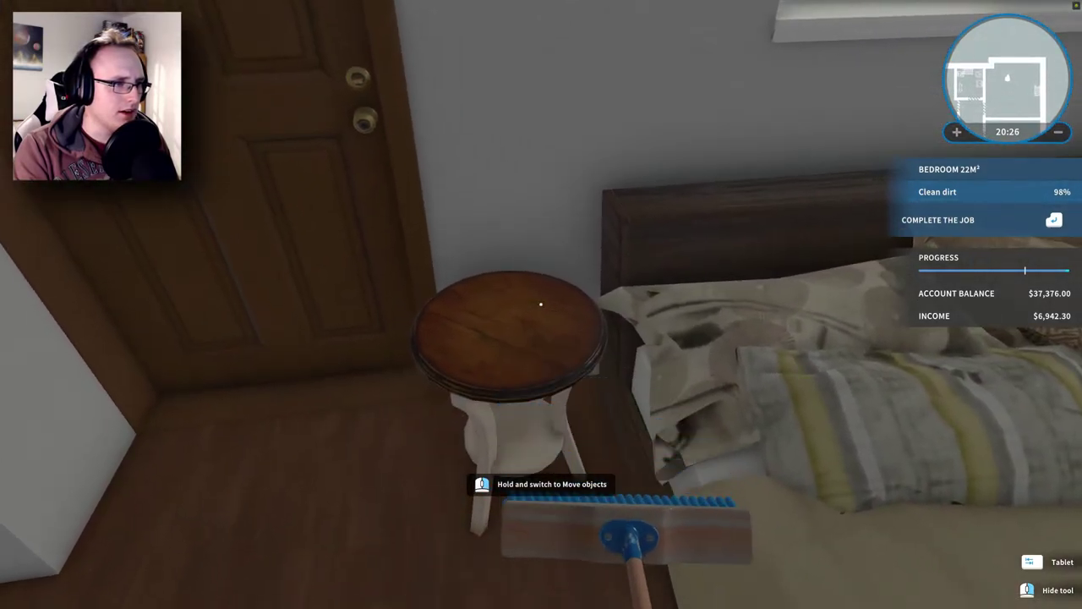
click(541, 304)
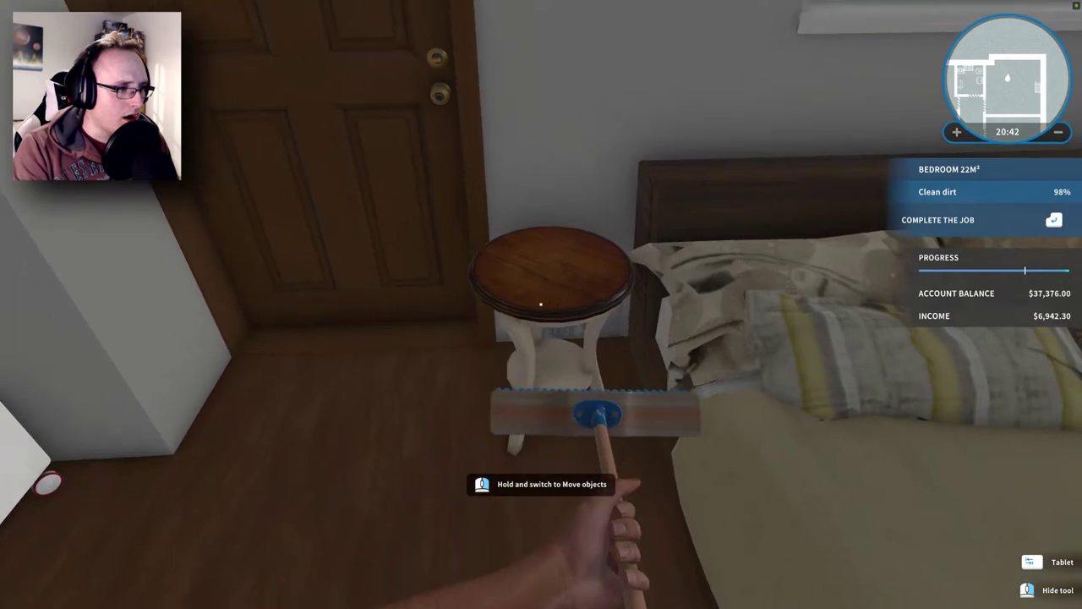
click(541, 304)
click(541, 304)
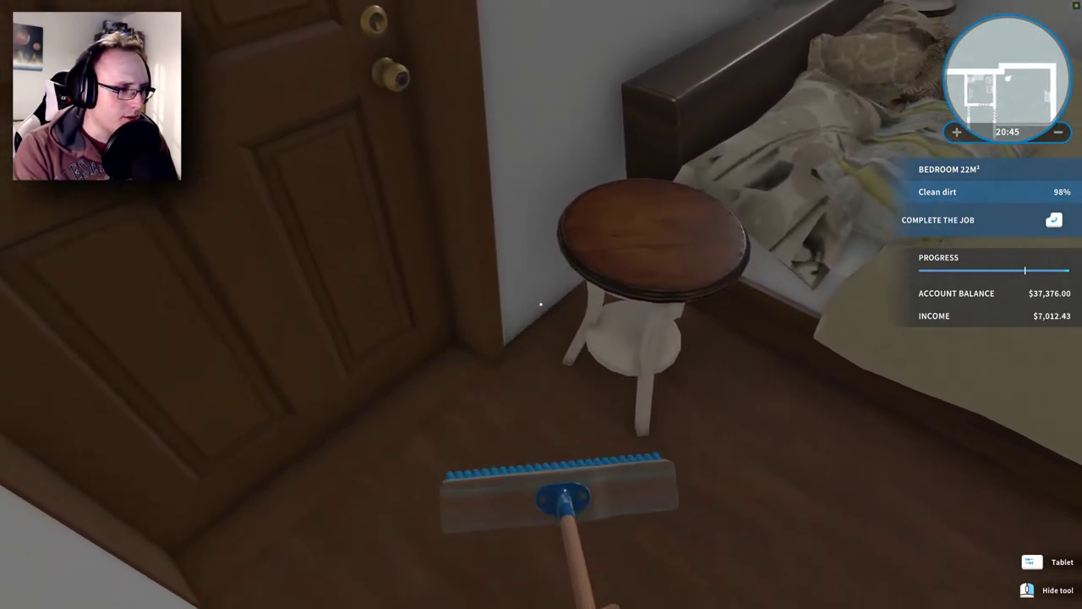
click(541, 304)
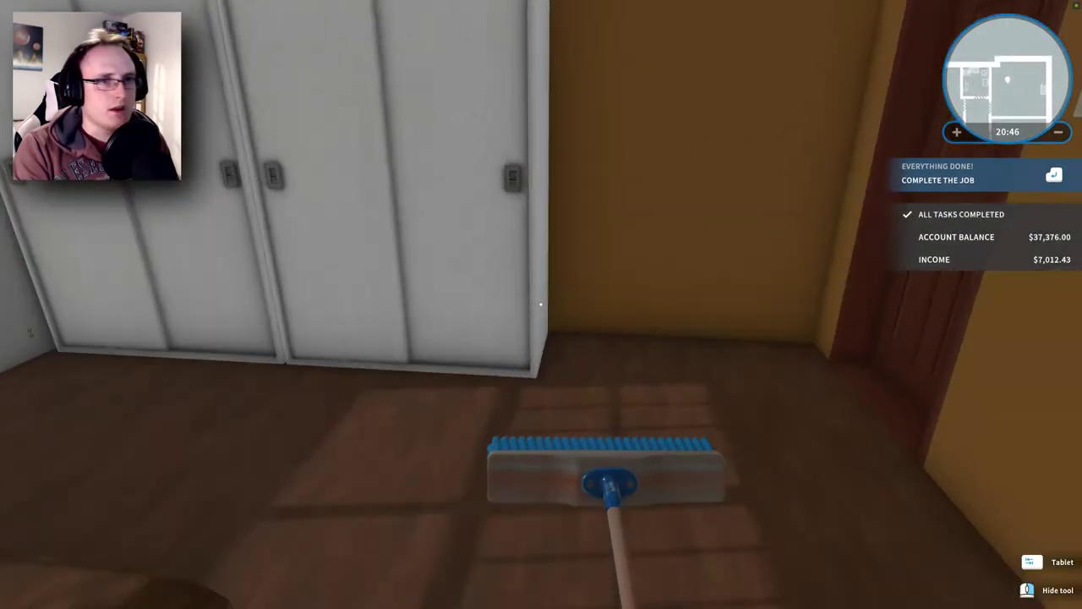
key(Tab)
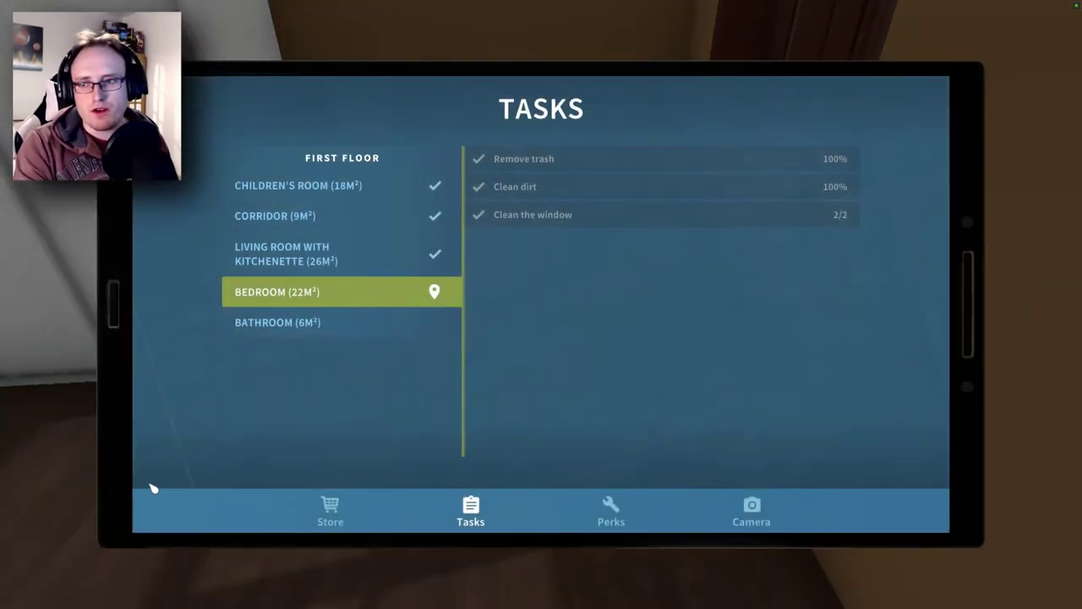
Walk through the hallway and out onto the garden path
key(Tab)
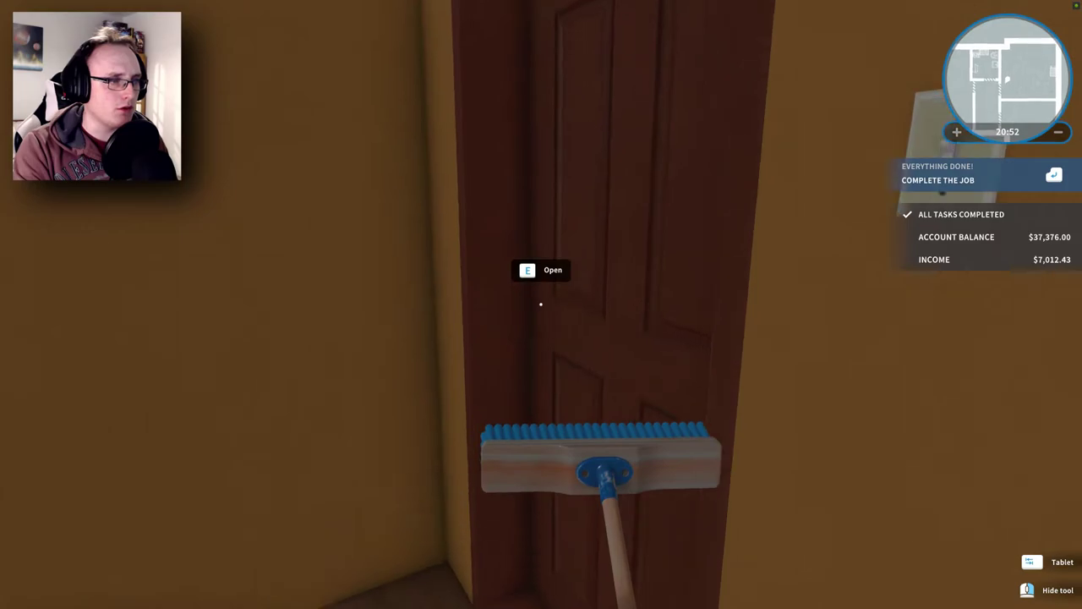
key(w)
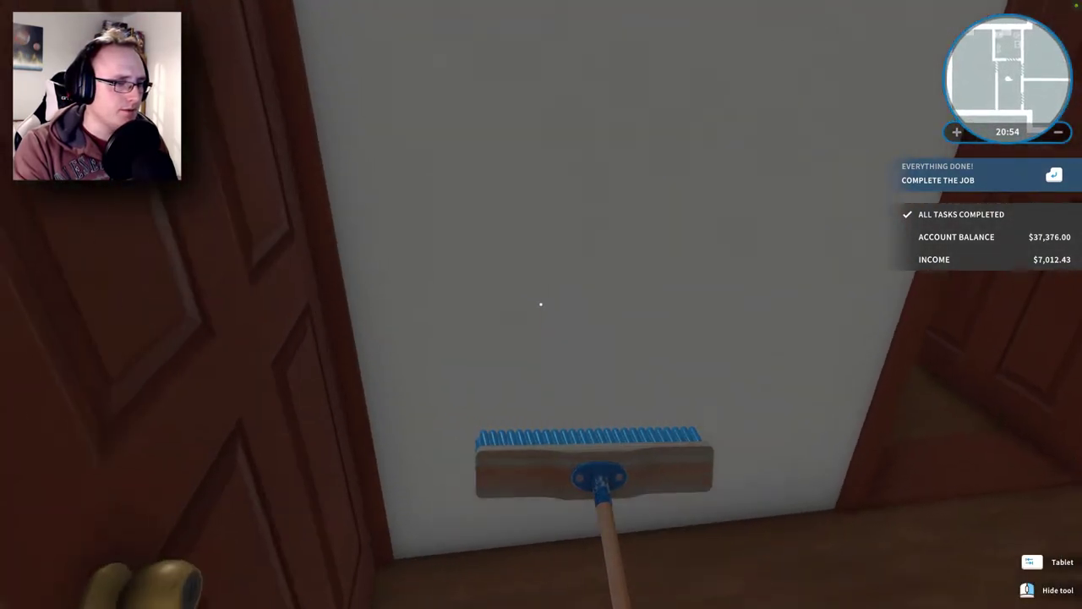
key(w)
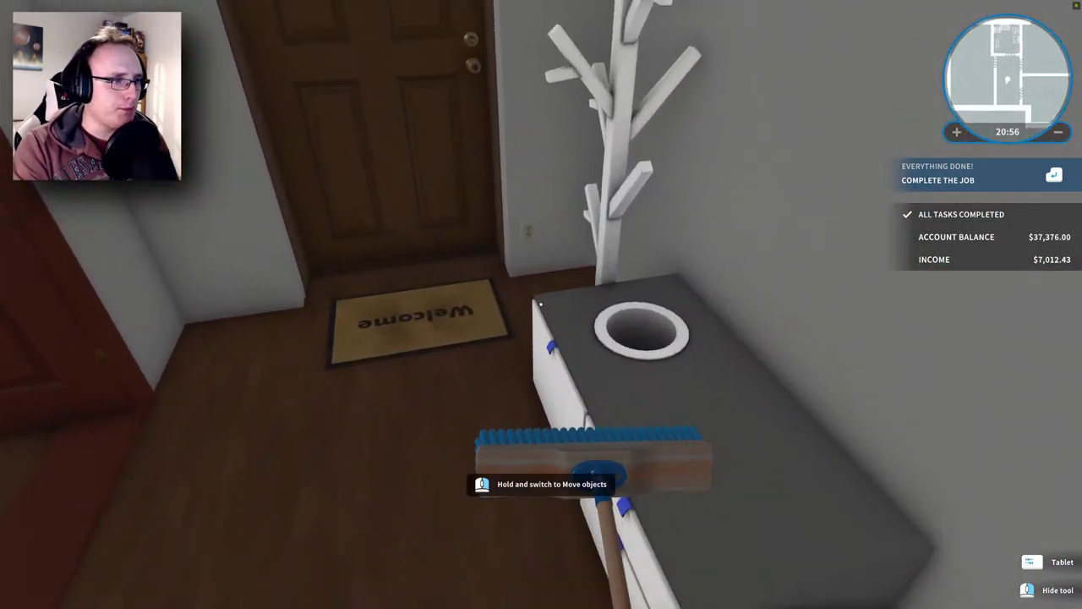
key(w)
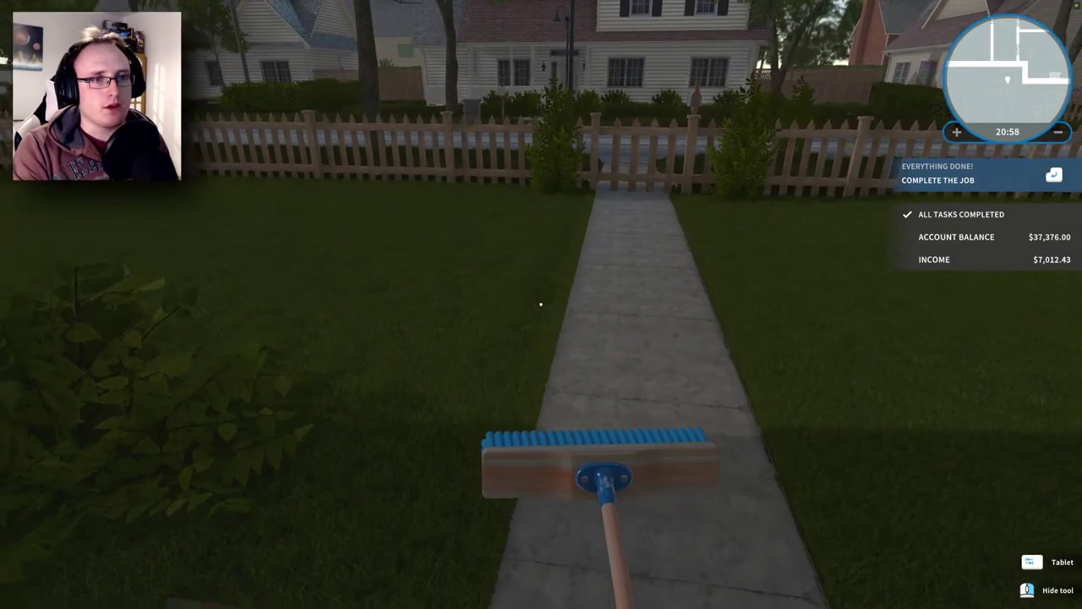
Recheck the completed task list and complete the job for $7,012.43
key(Tab)
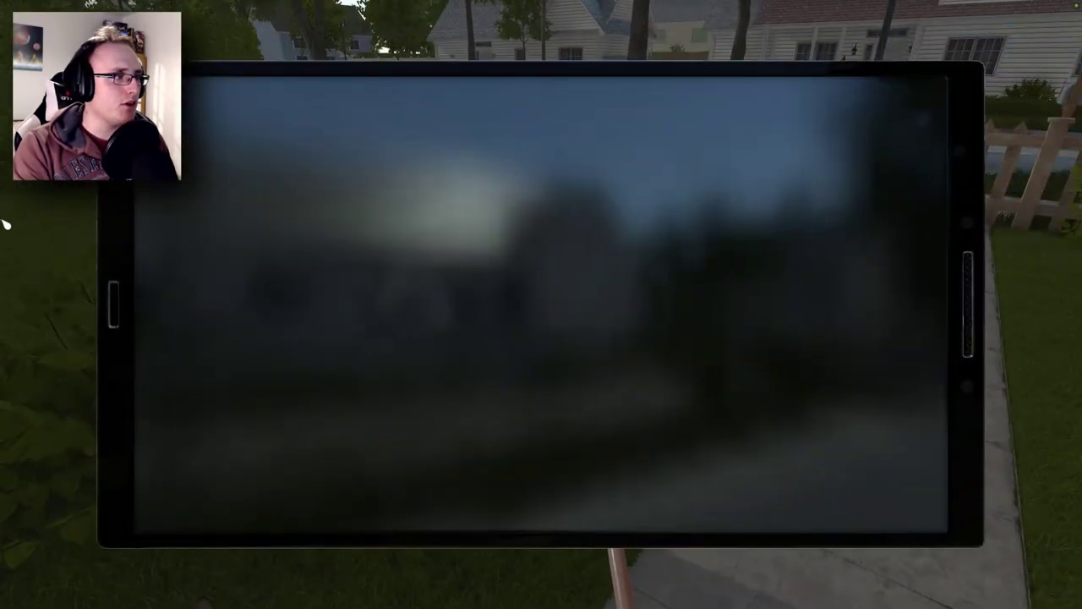
key(Tab)
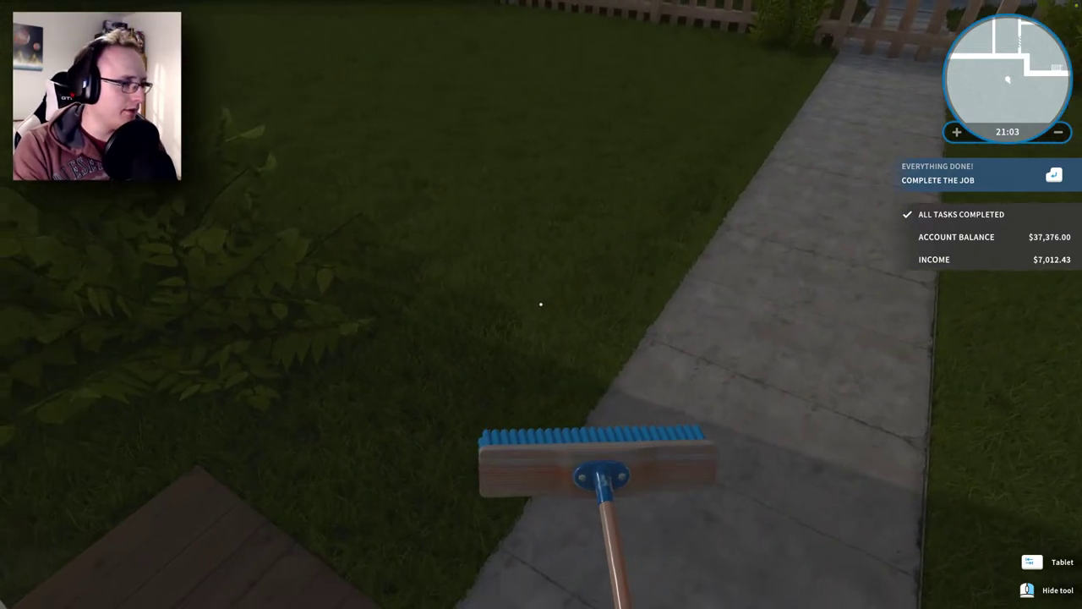
key(Tab)
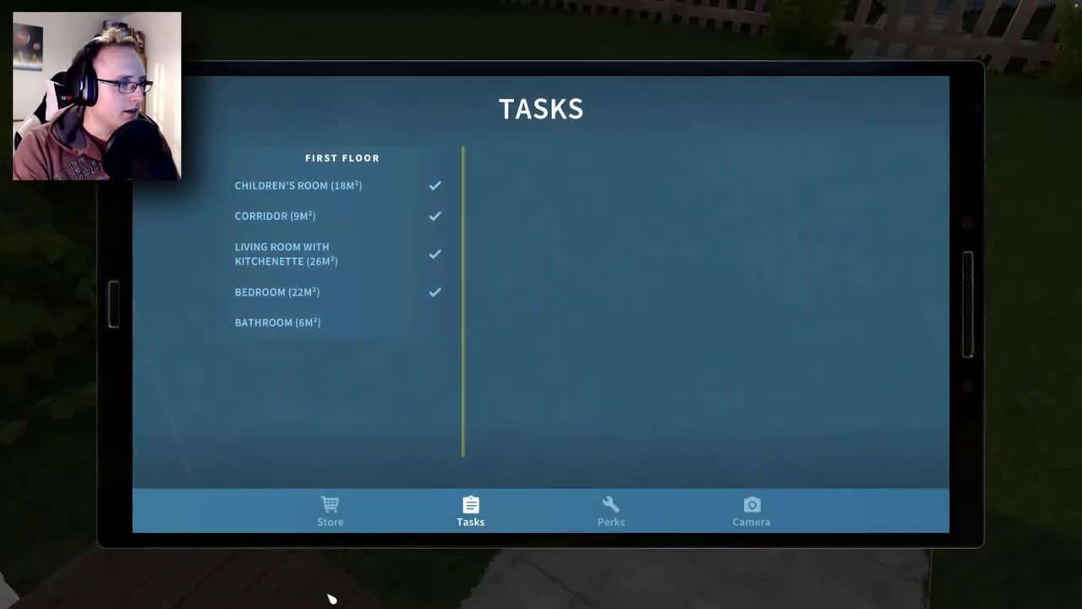
key(Tab)
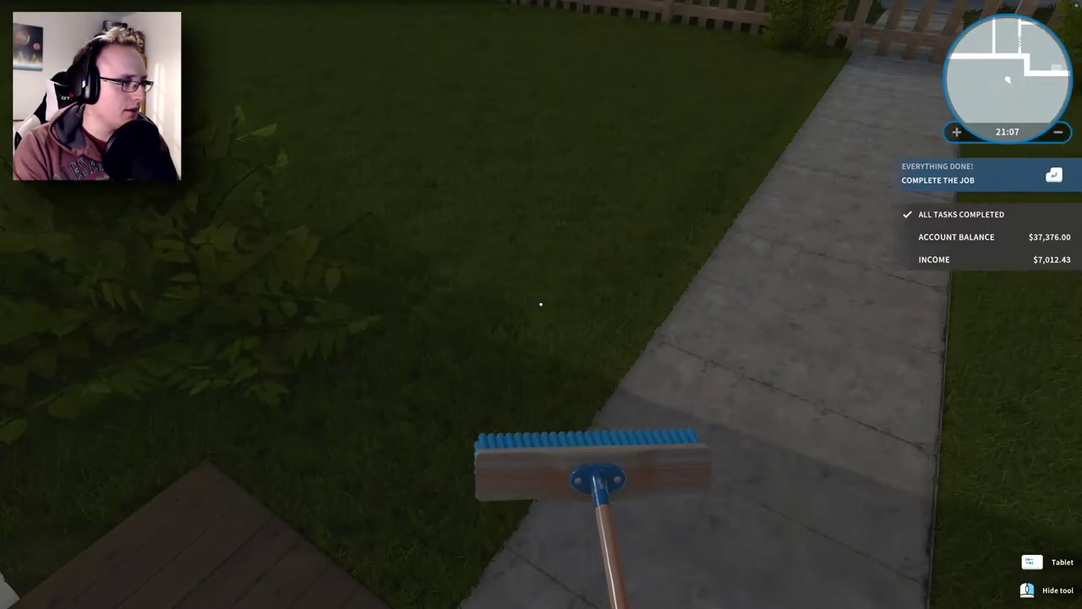
key(Escape)
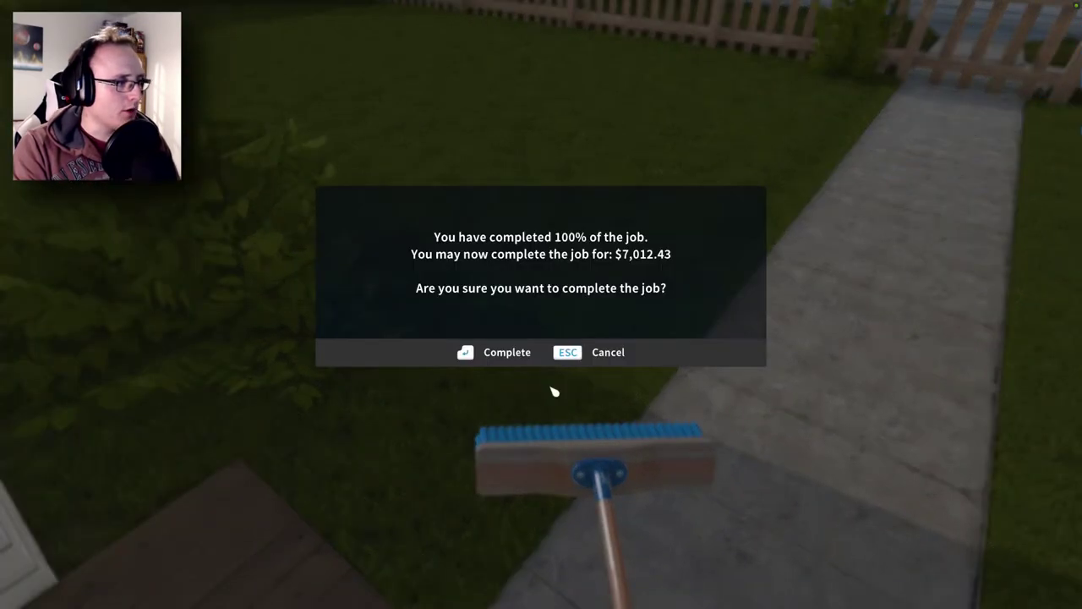
click(507, 353)
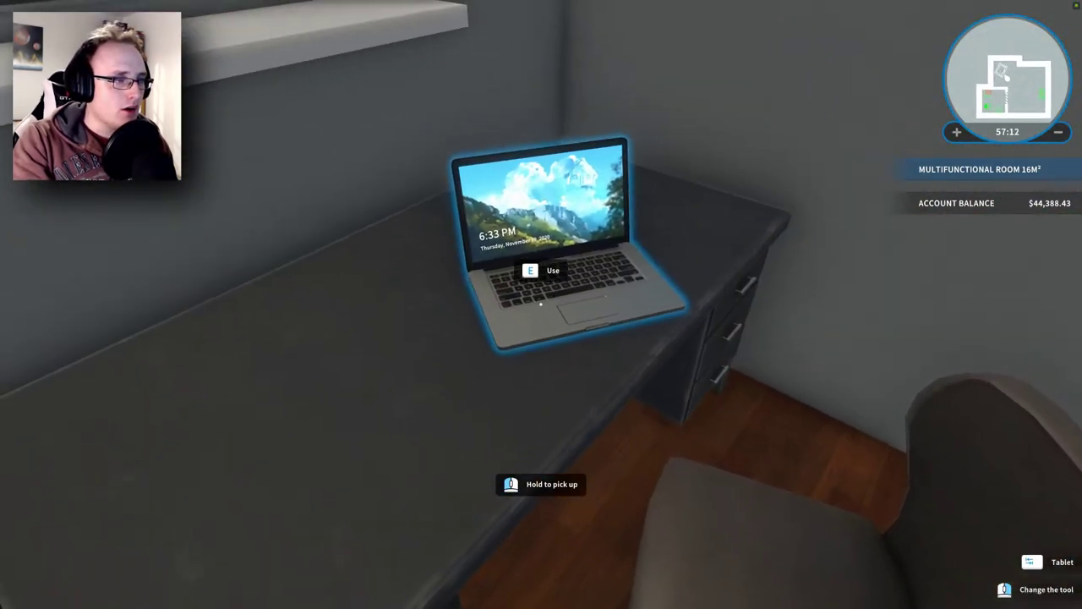
Unlock the home laptop and open the real-estate site listing 25 houses
key(e)
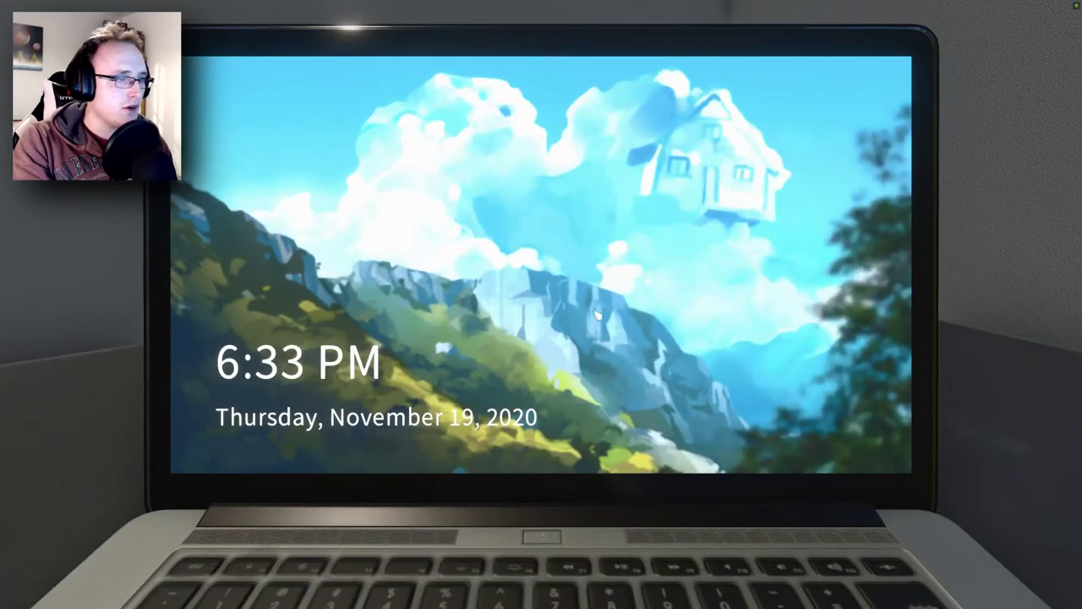
click(596, 315)
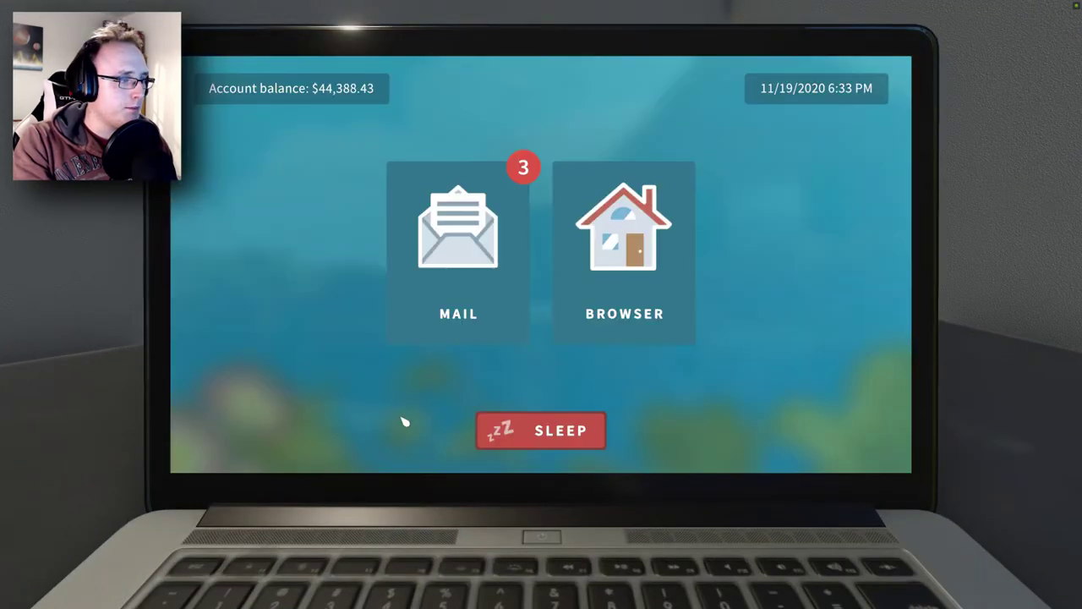
click(670, 267)
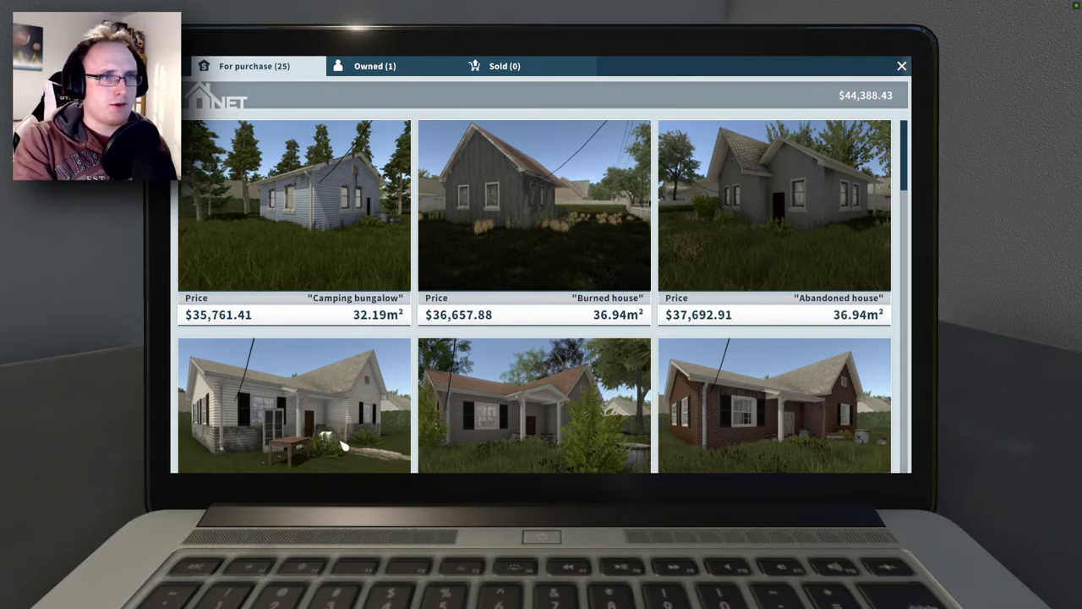
scroll(464, 351, down, 3)
scroll(464, 351, down, 3)
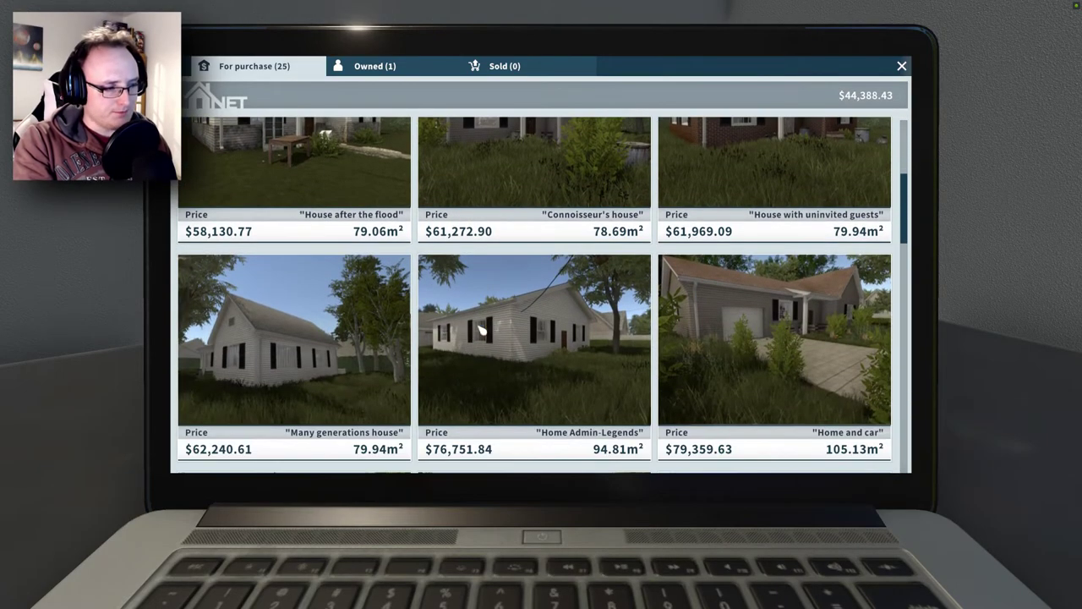
scroll(464, 362, up, 2)
scroll(463, 362, down, 1)
scroll(463, 362, up, 3)
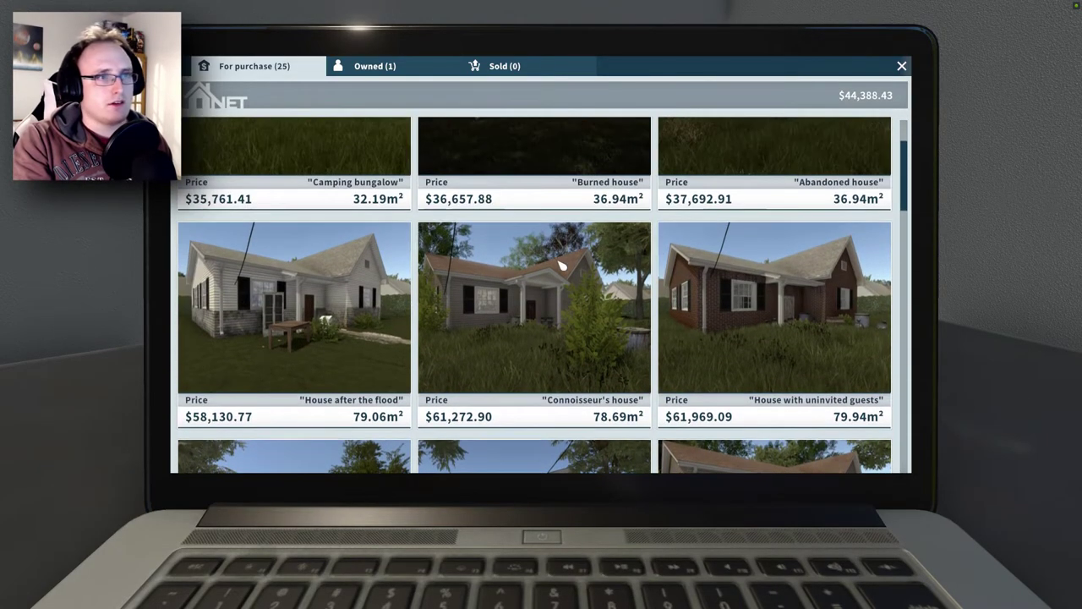
scroll(497, 254, up, 2)
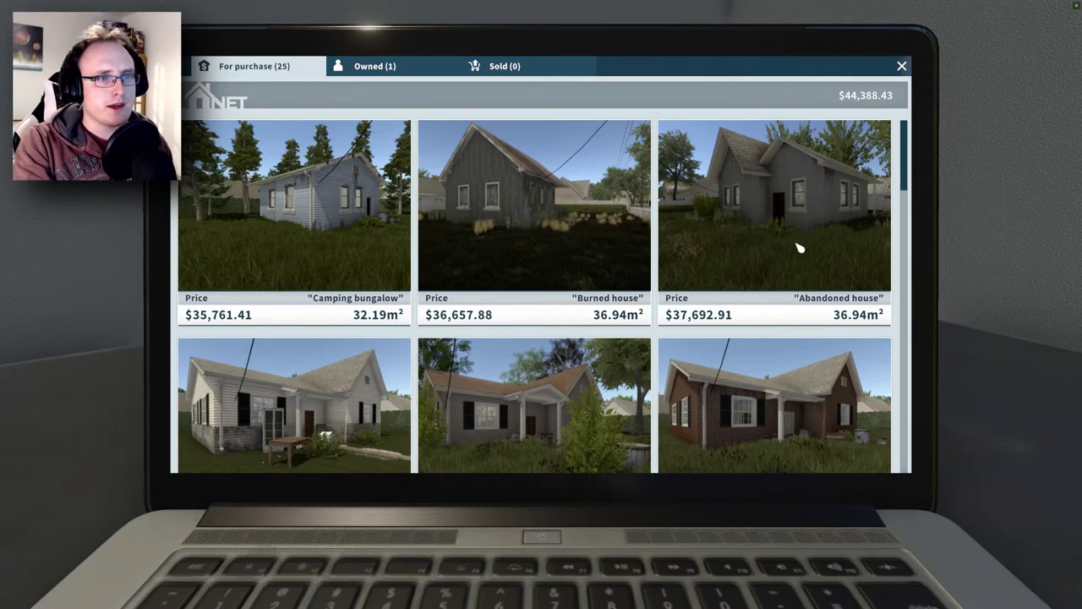
scroll(795, 246, down, 1)
scroll(723, 262, down, 1)
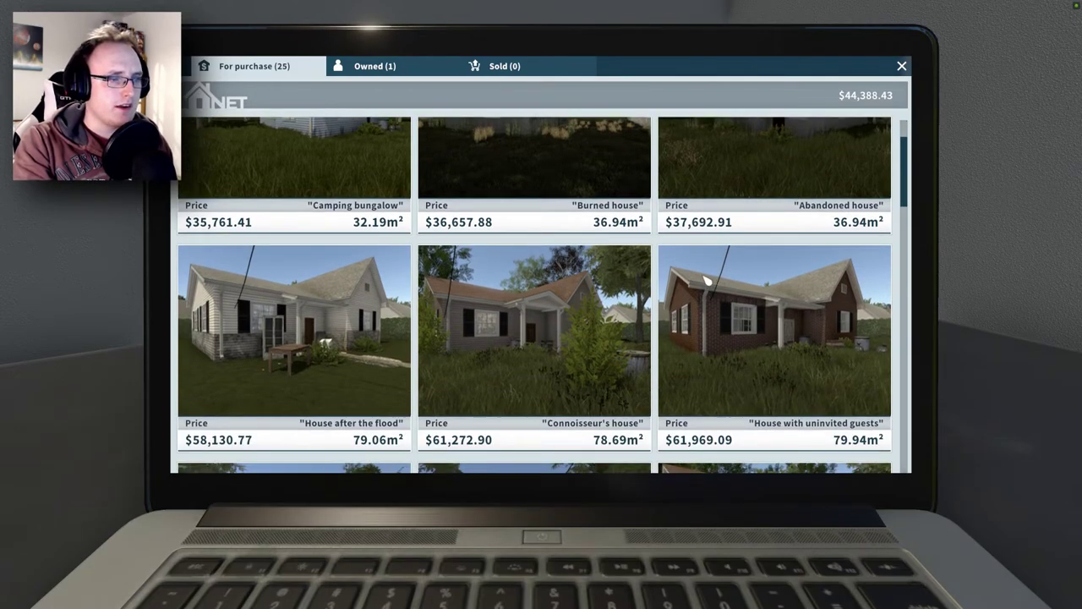
scroll(706, 279, down, 1)
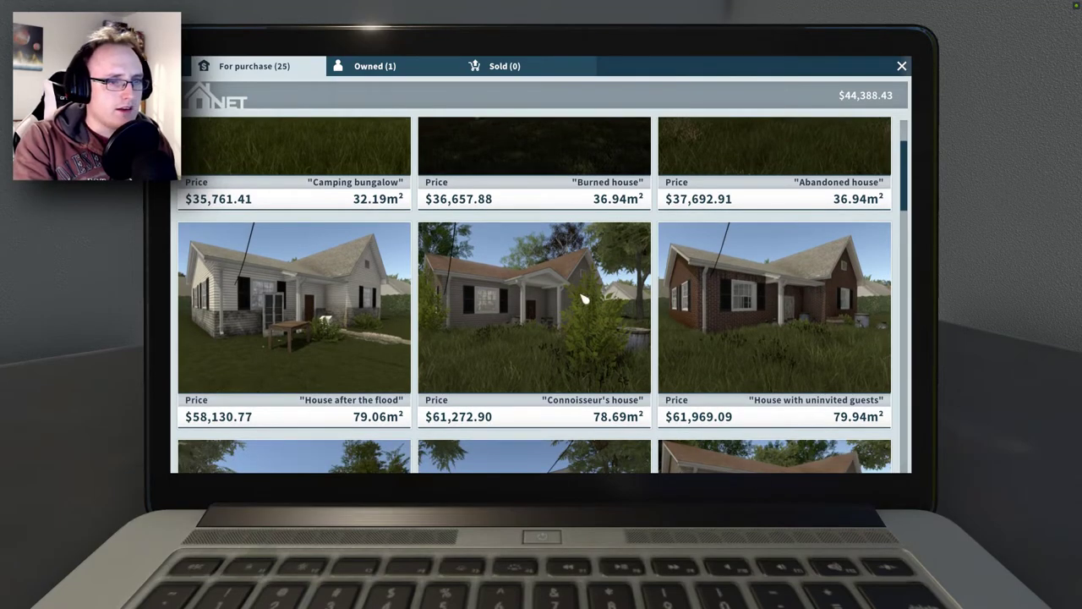
scroll(583, 297, down, 2)
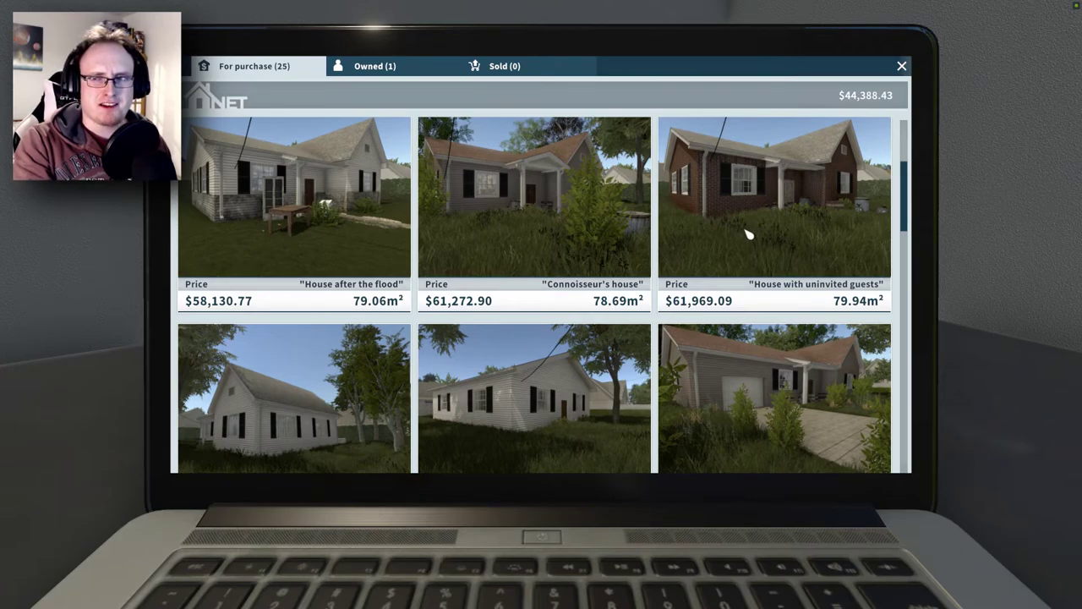
scroll(748, 234, down, 2)
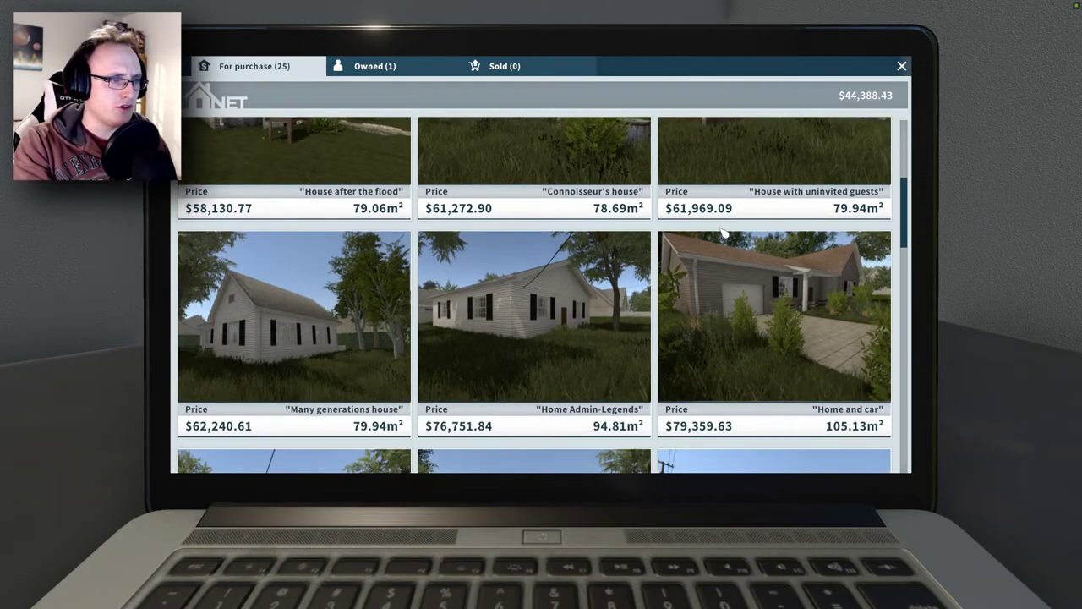
scroll(723, 233, down, 1)
scroll(693, 234, down, 3)
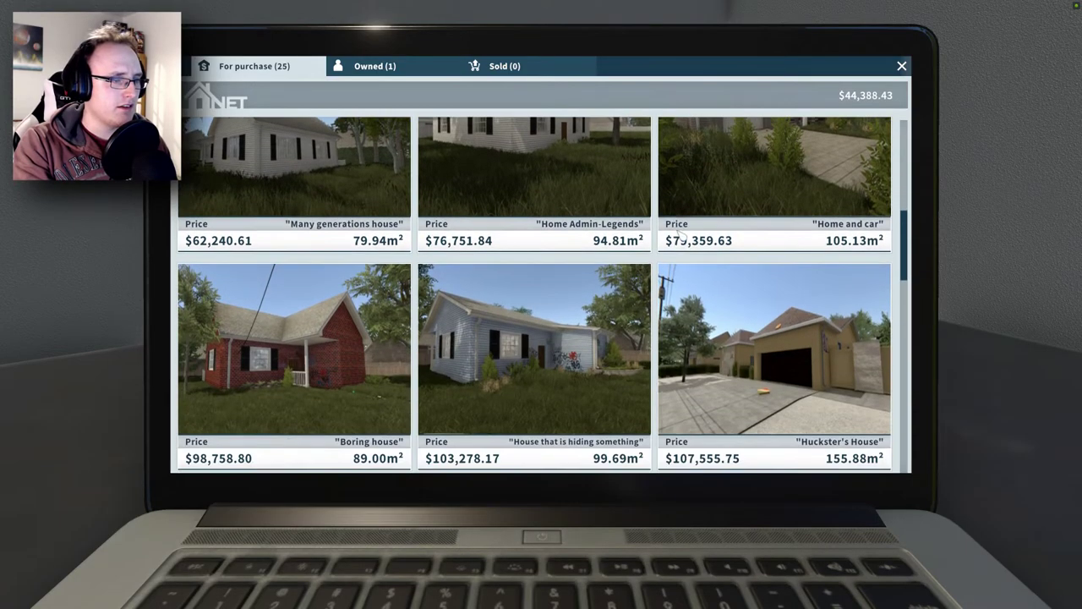
scroll(676, 380, down, 3)
scroll(662, 444, down, 1)
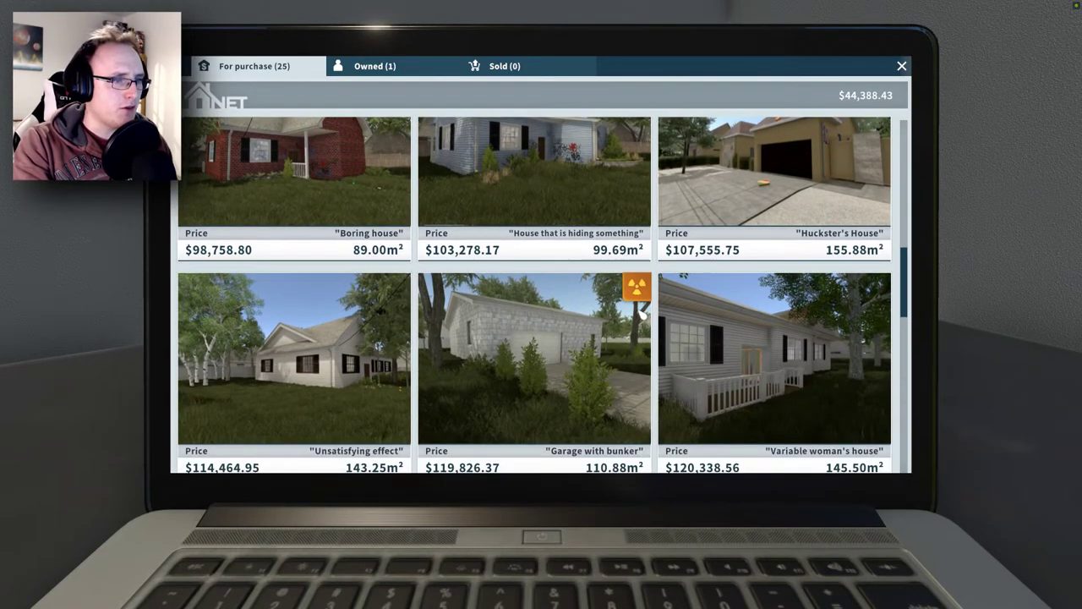
scroll(677, 381, down, 4)
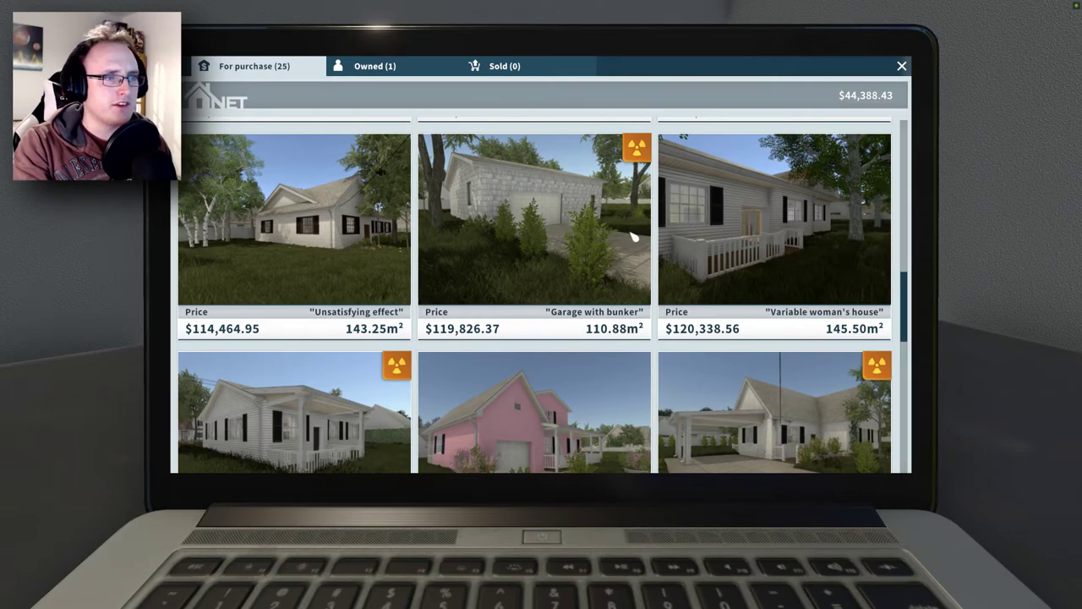
scroll(448, 262, down, 2)
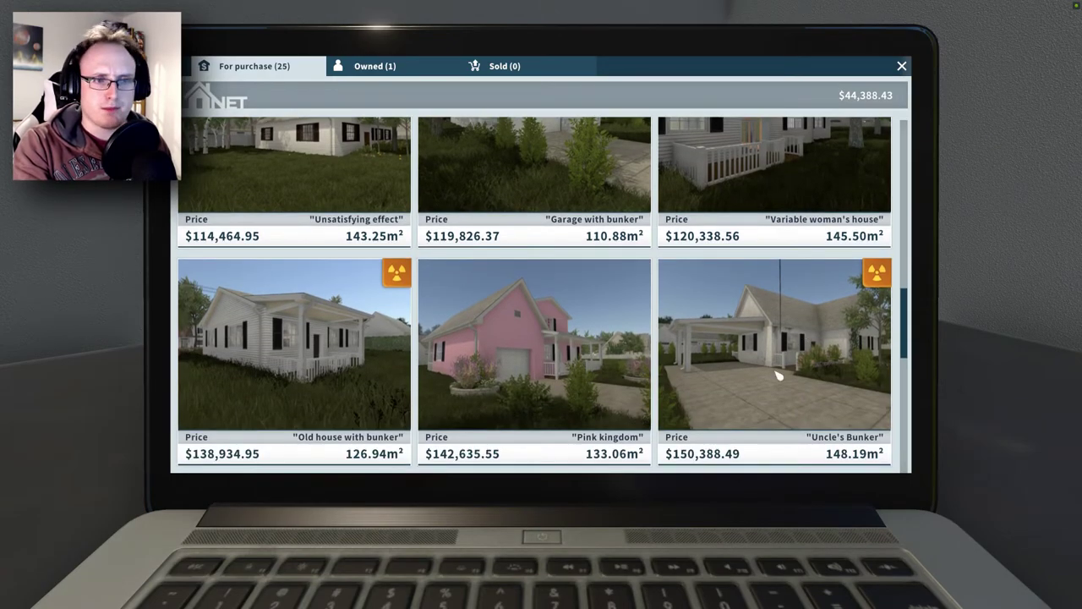
scroll(672, 330, down, 4)
scroll(666, 317, down, 3)
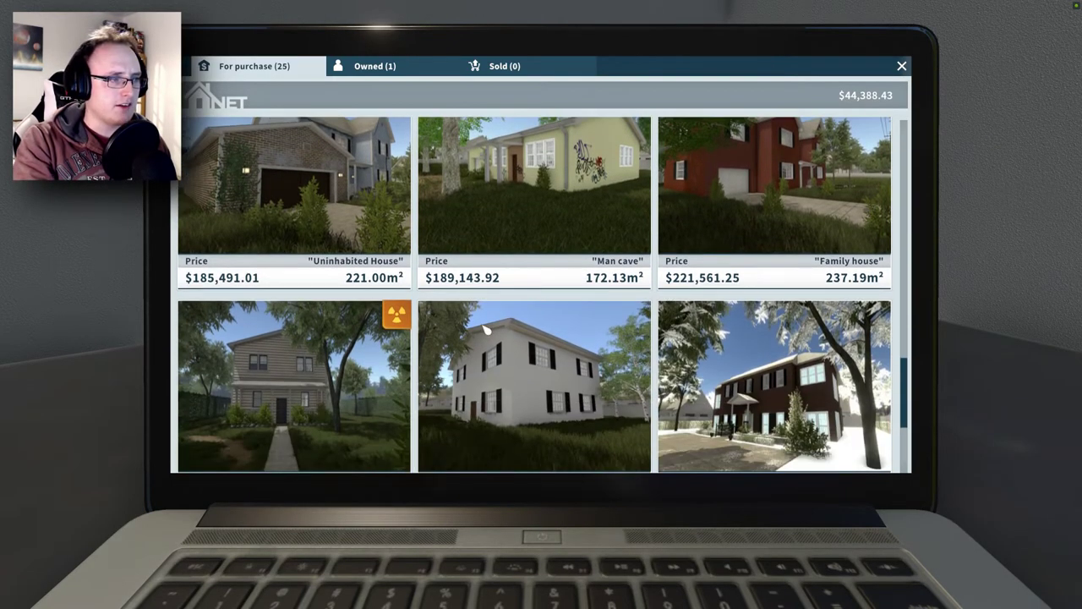
scroll(592, 321, down, 5)
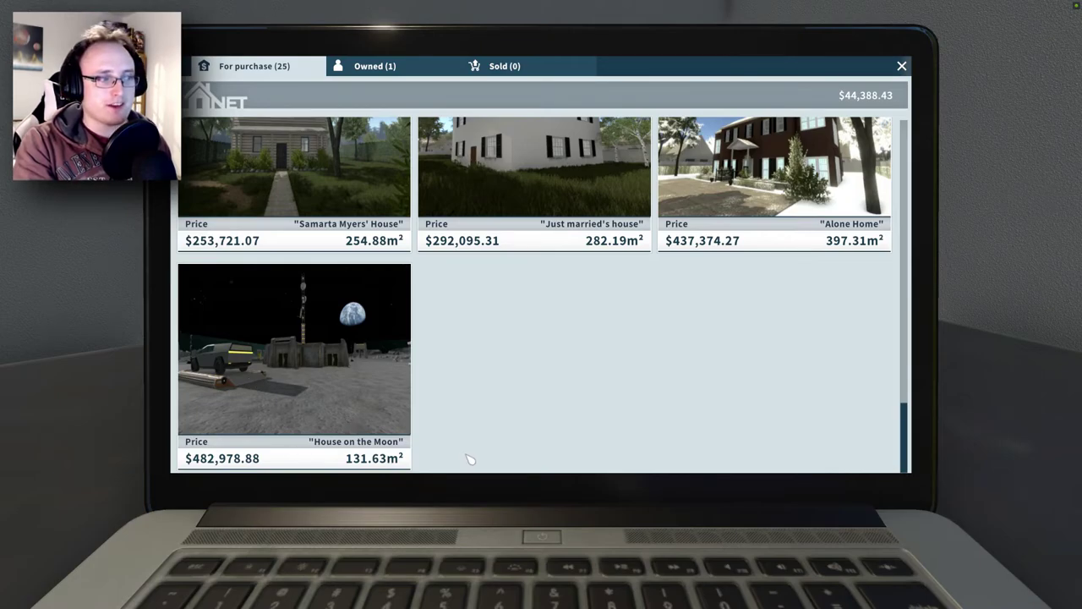
scroll(370, 428, up, 2)
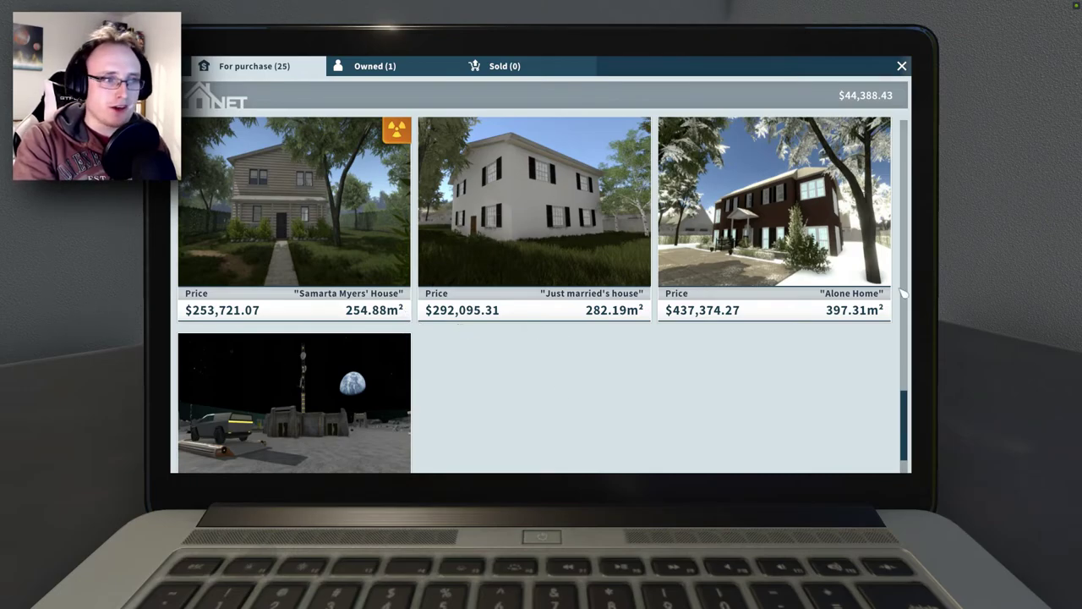
scroll(292, 338, up, 3)
scroll(291, 338, up, 2)
scroll(355, 322, down, 3)
scroll(389, 279, down, 3)
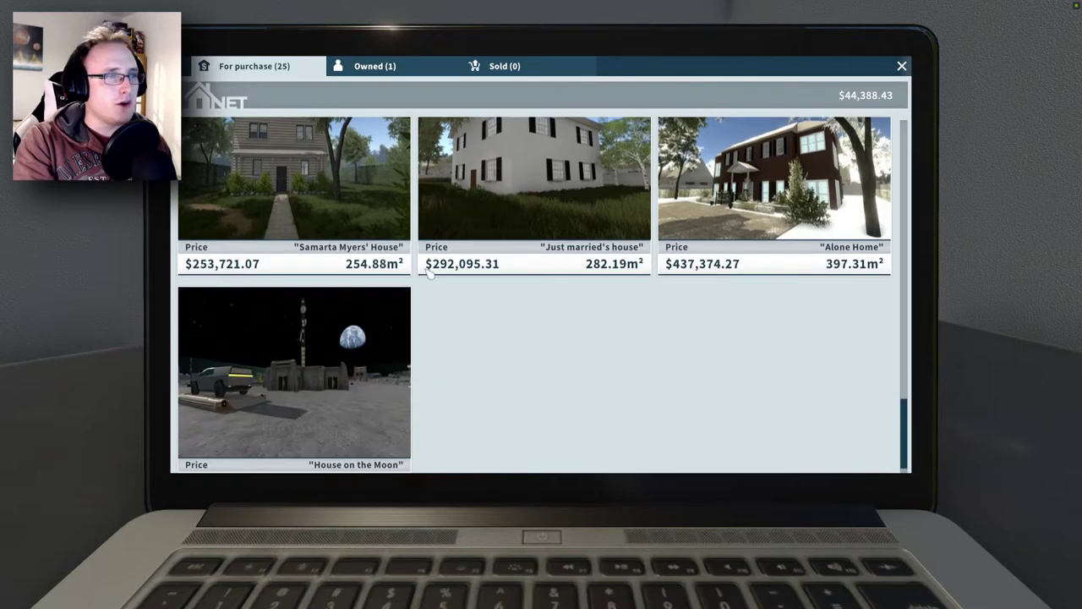
scroll(417, 256, down, 2)
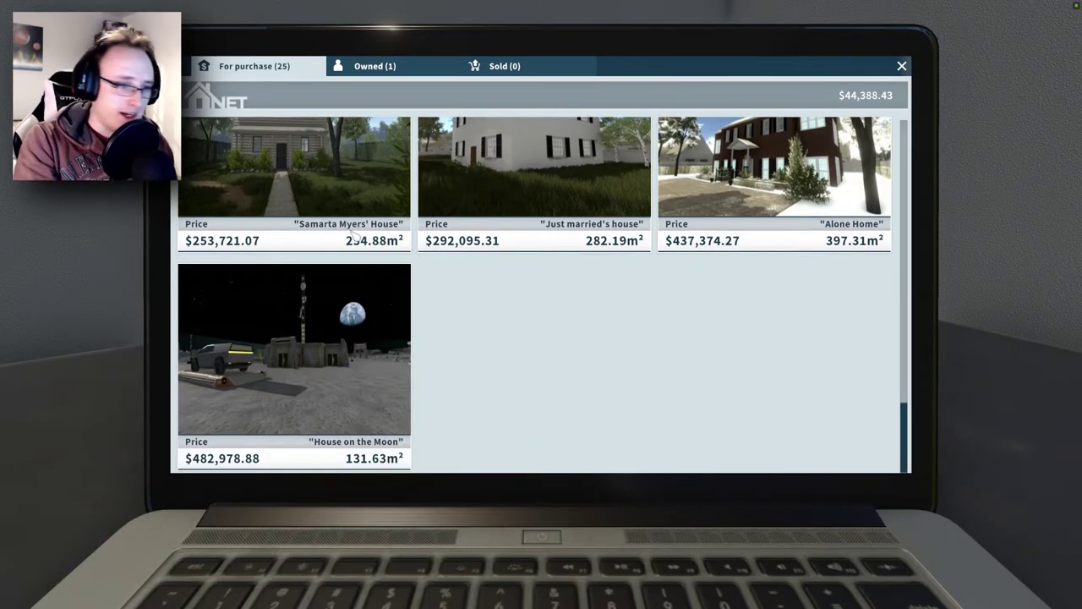